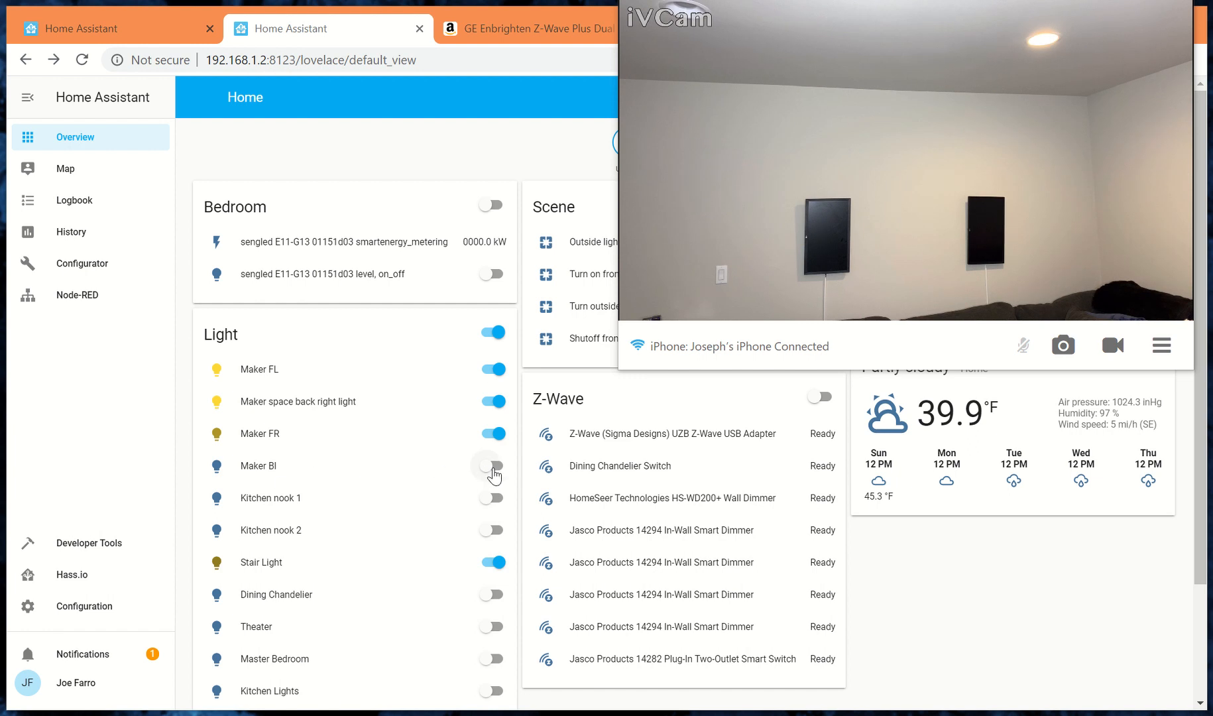
Turn on the Maker BI light from the dashboard and view the Lighting flow in Node-RED.
click(488, 466)
click(753, 3)
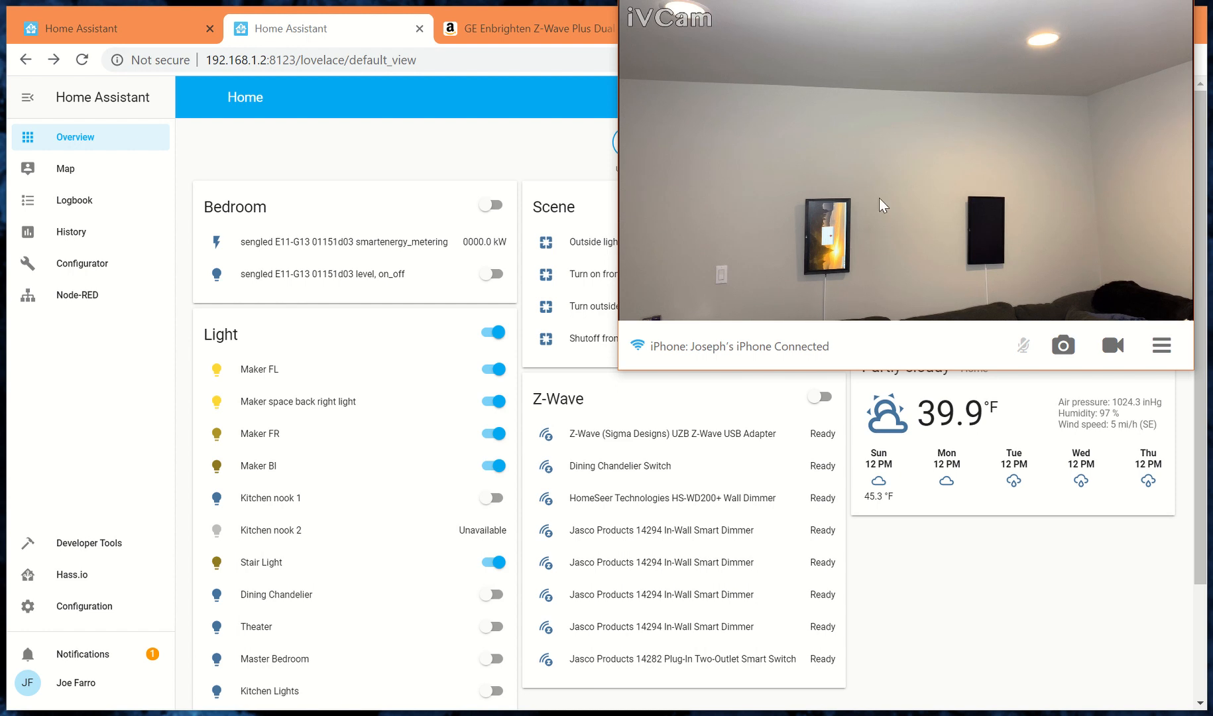
click(143, 29)
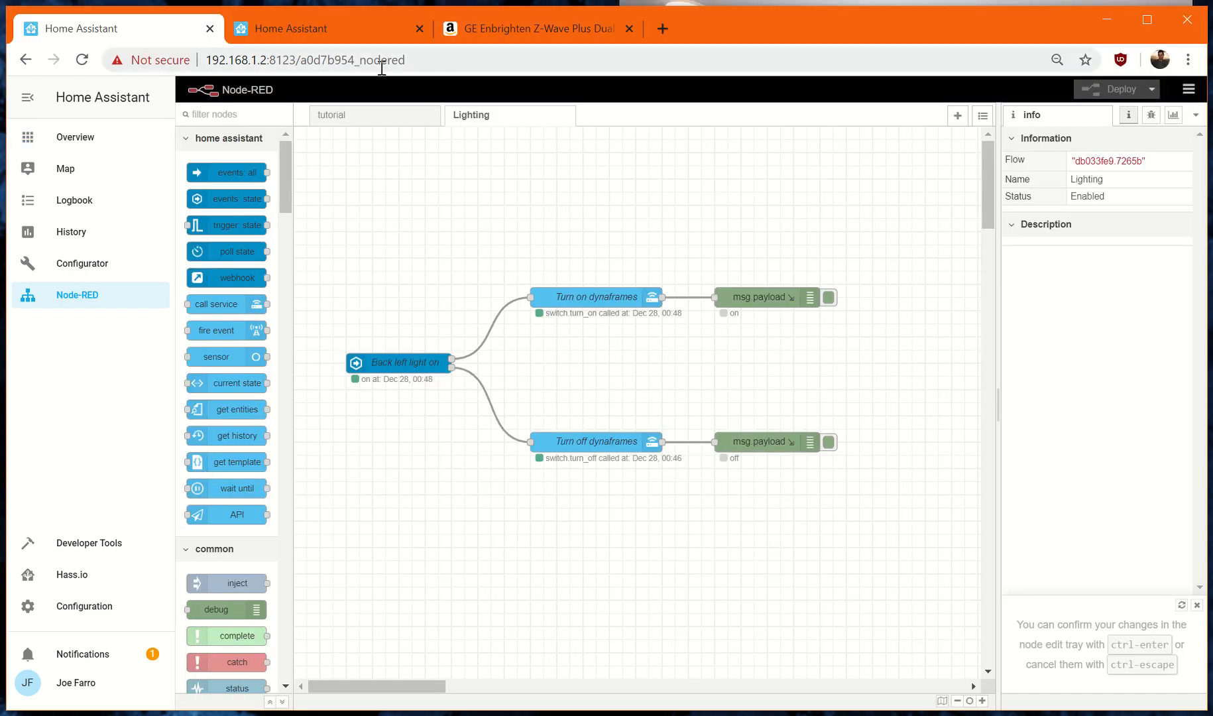
click(397, 116)
click(501, 114)
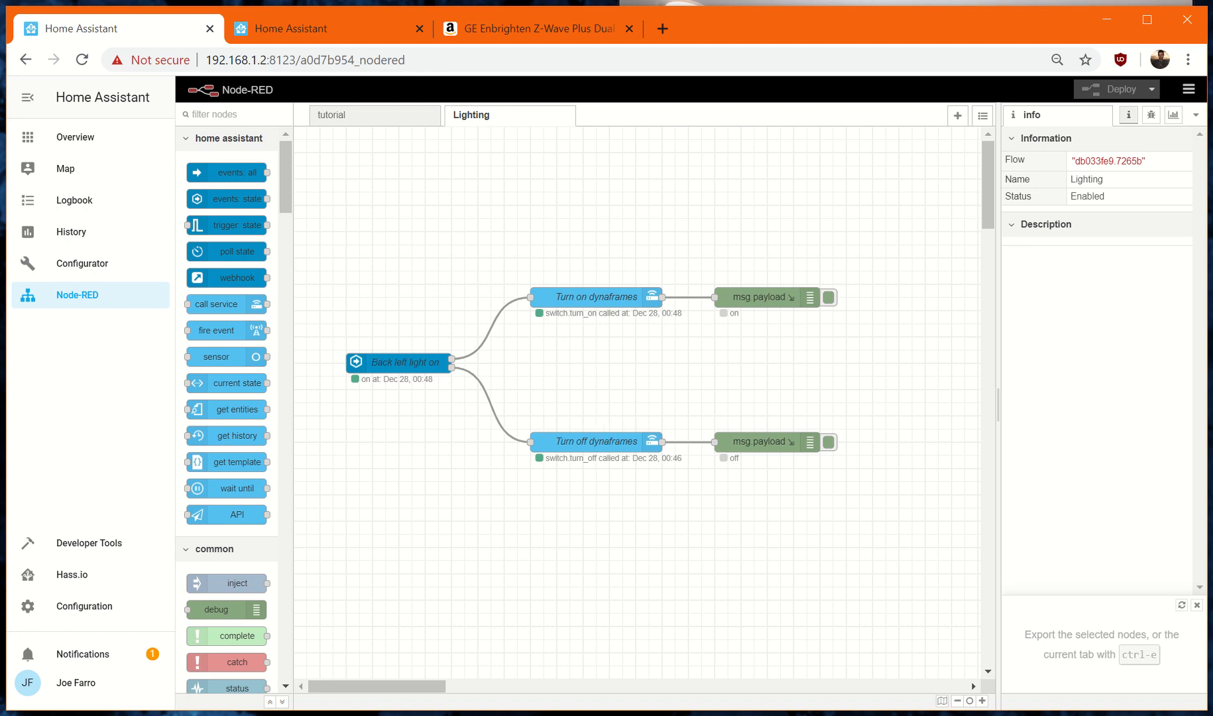
Return to the Home Assistant overview dashboard and turn off the Maker BI light.
key(alt+Tab)
click(302, 26)
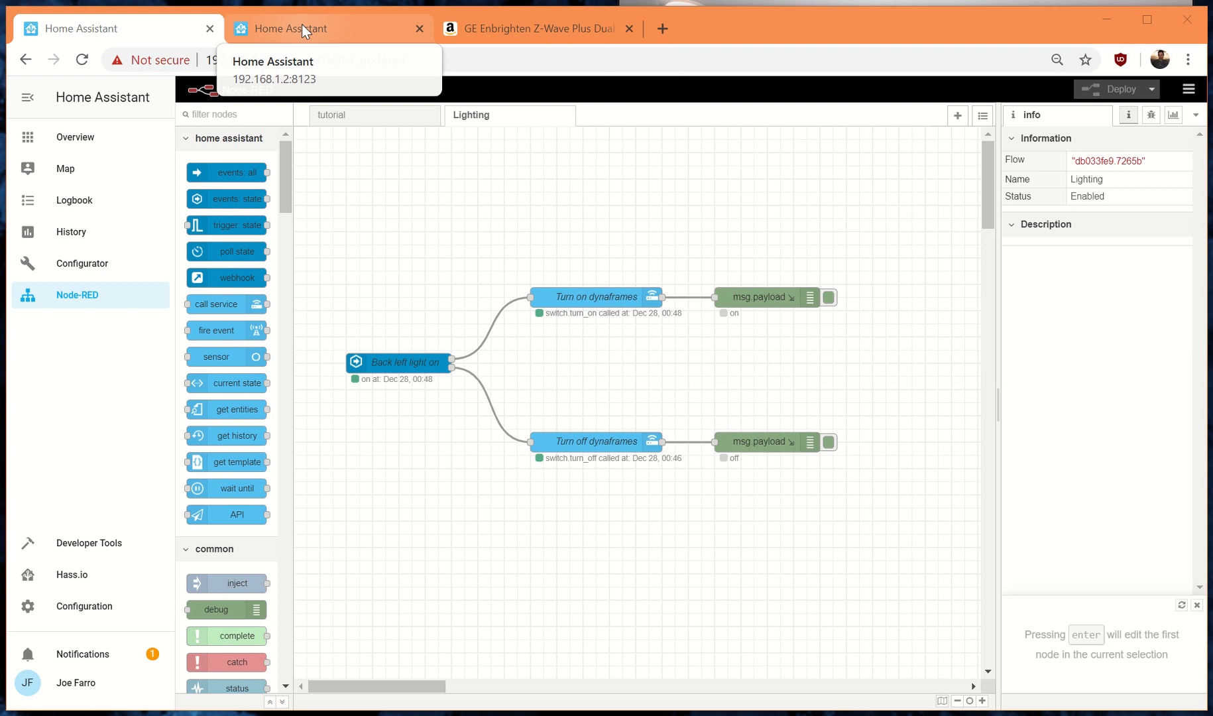
click(303, 27)
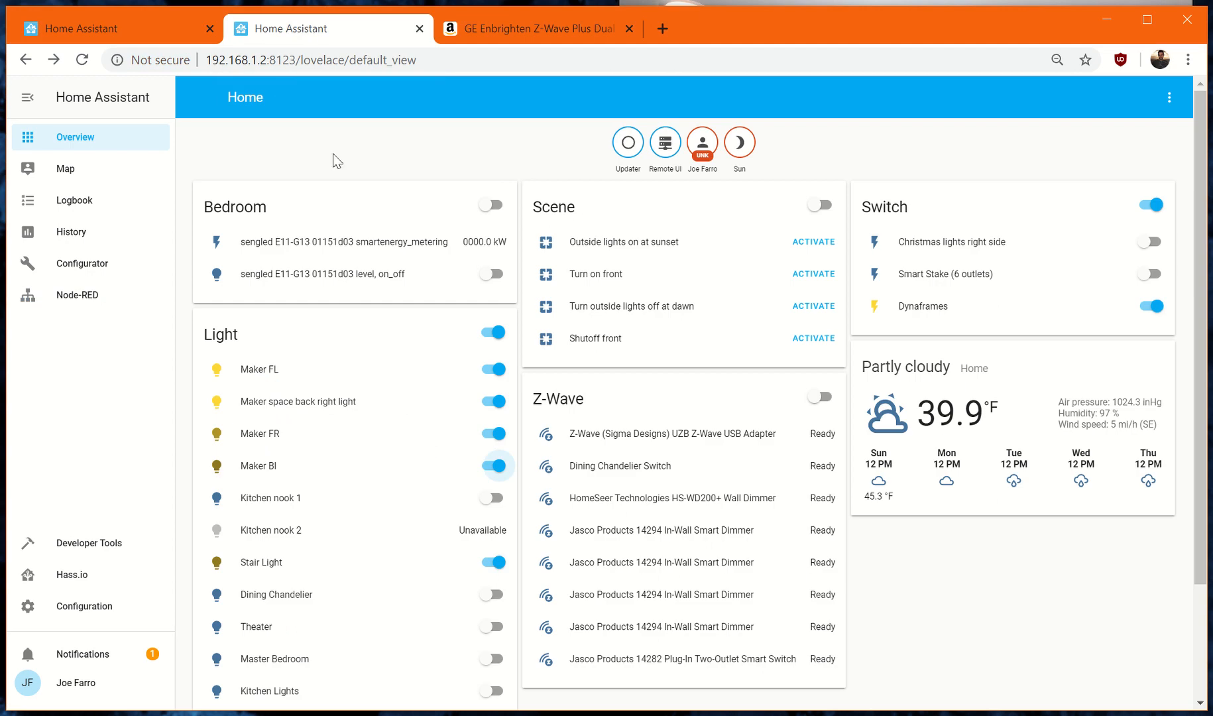
click(859, 3)
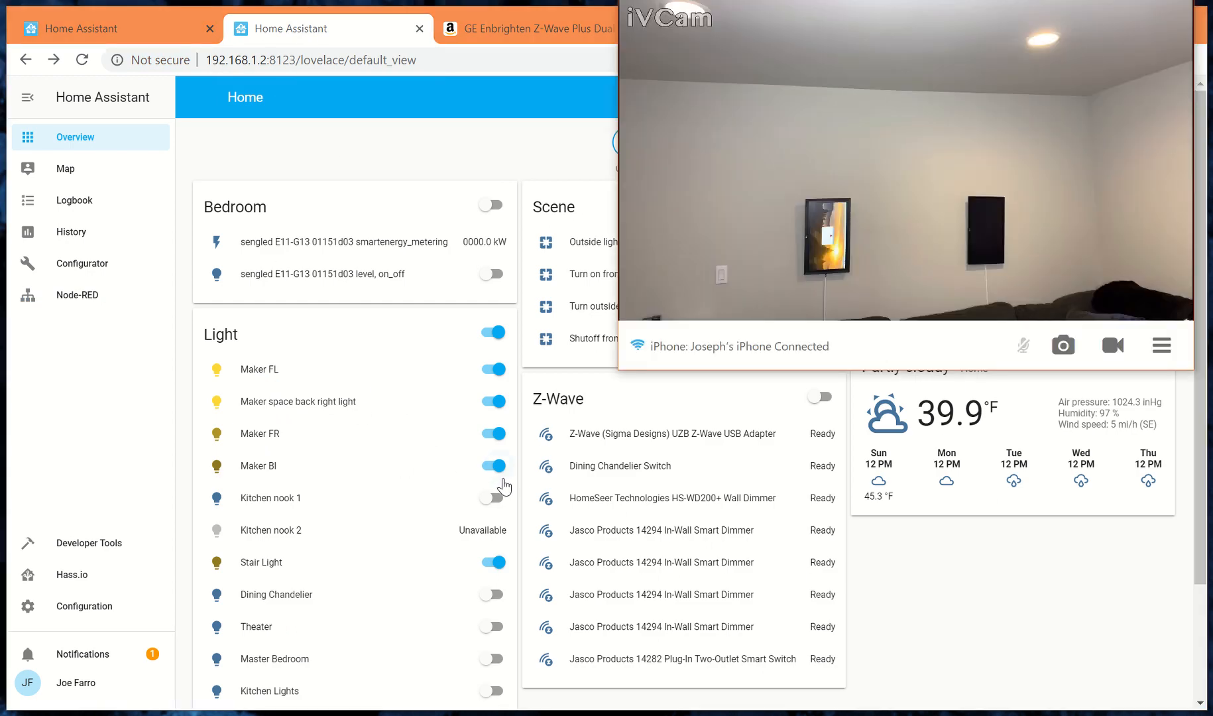
click(493, 466)
click(855, 4)
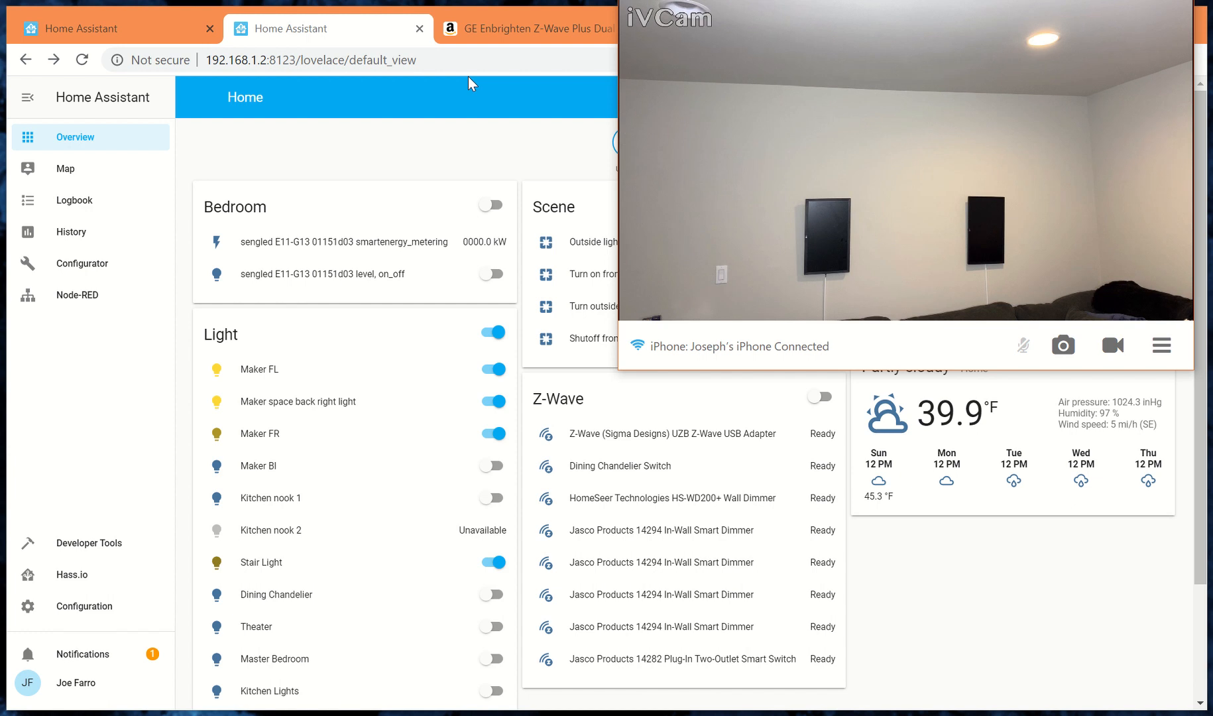
Copy the overview dashboard's address and load it in the browser tab that holds the Node-RED editor.
click(130, 27)
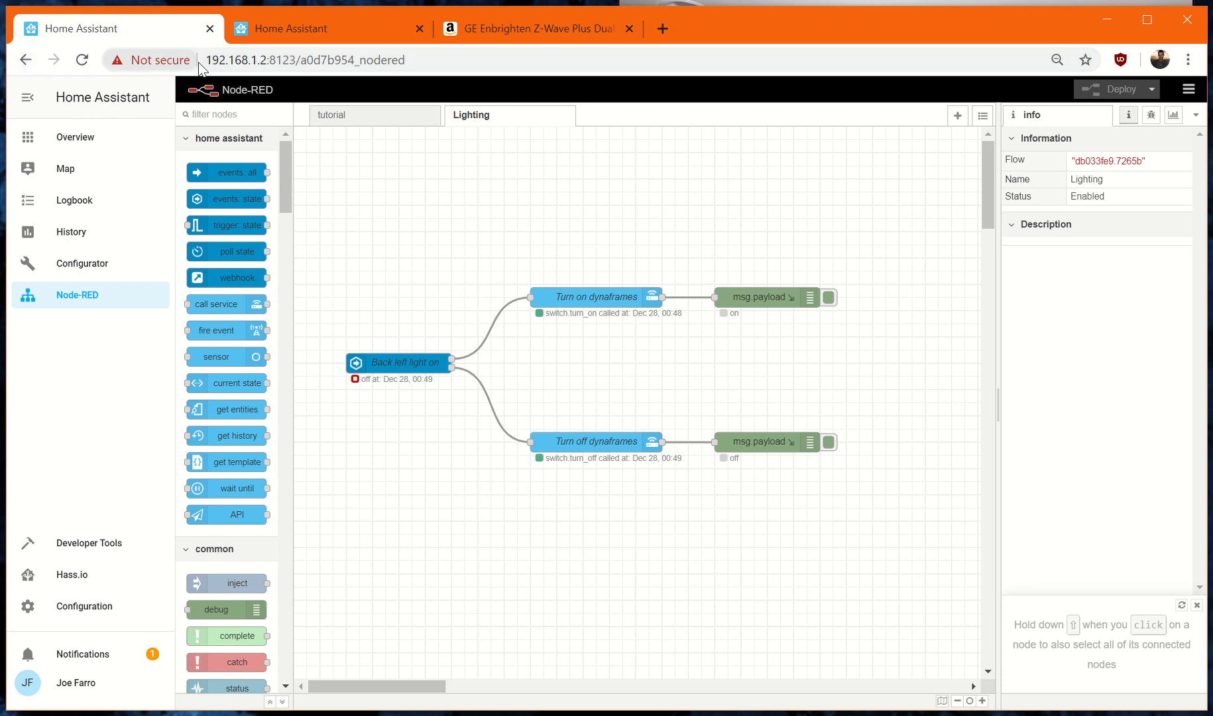
click(342, 43)
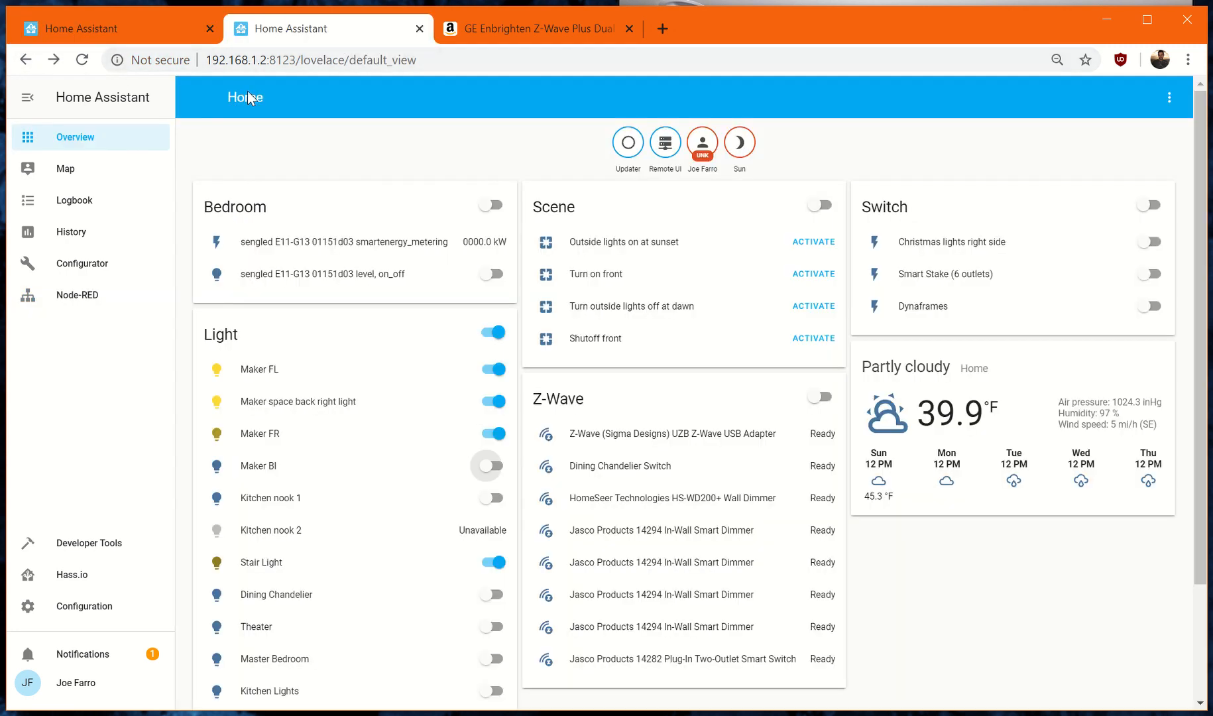
click(318, 61)
key(ctrl+c)
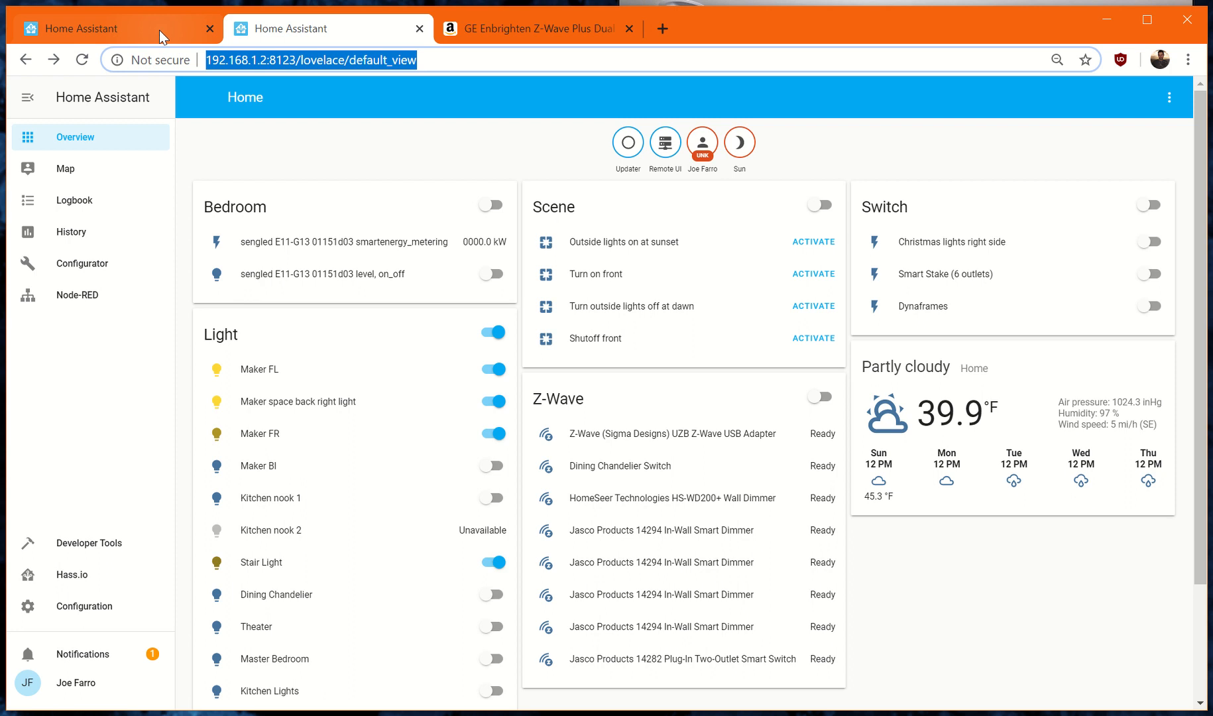
click(159, 30)
click(242, 60)
key(ctrl+v)
key(Return)
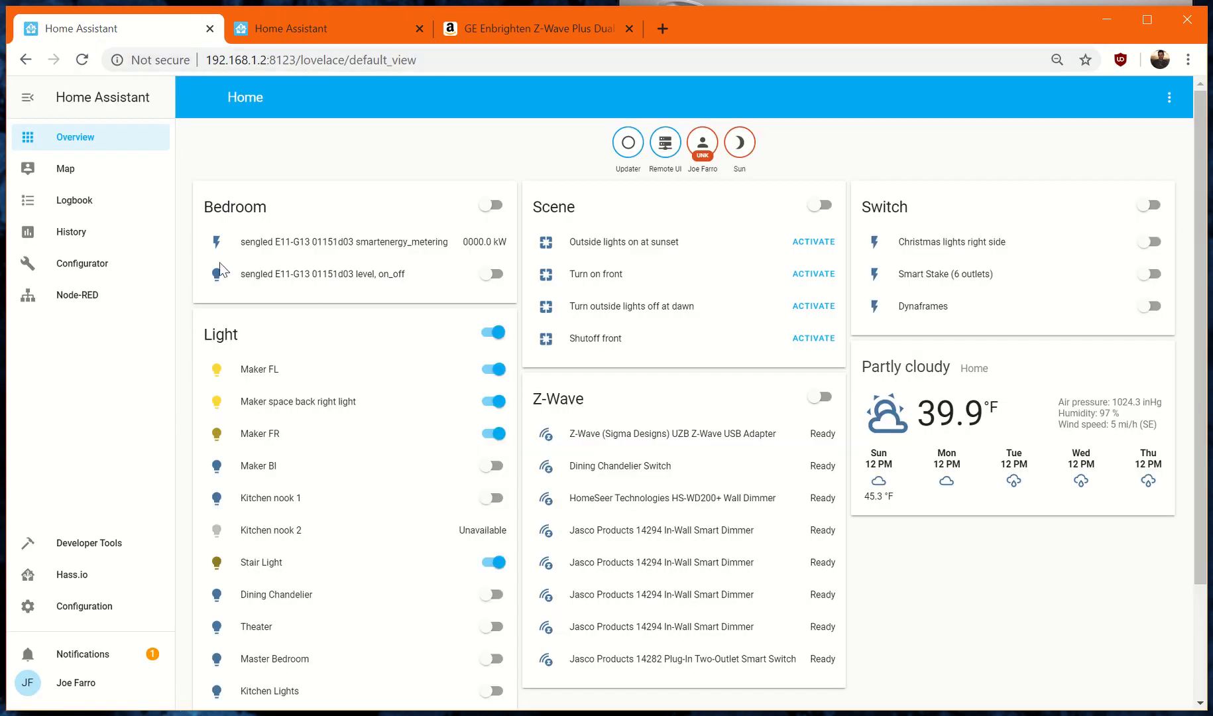
Open the details page of the Node-RED add-on from the Hass.io add-on store's community add-ons.
click(57, 573)
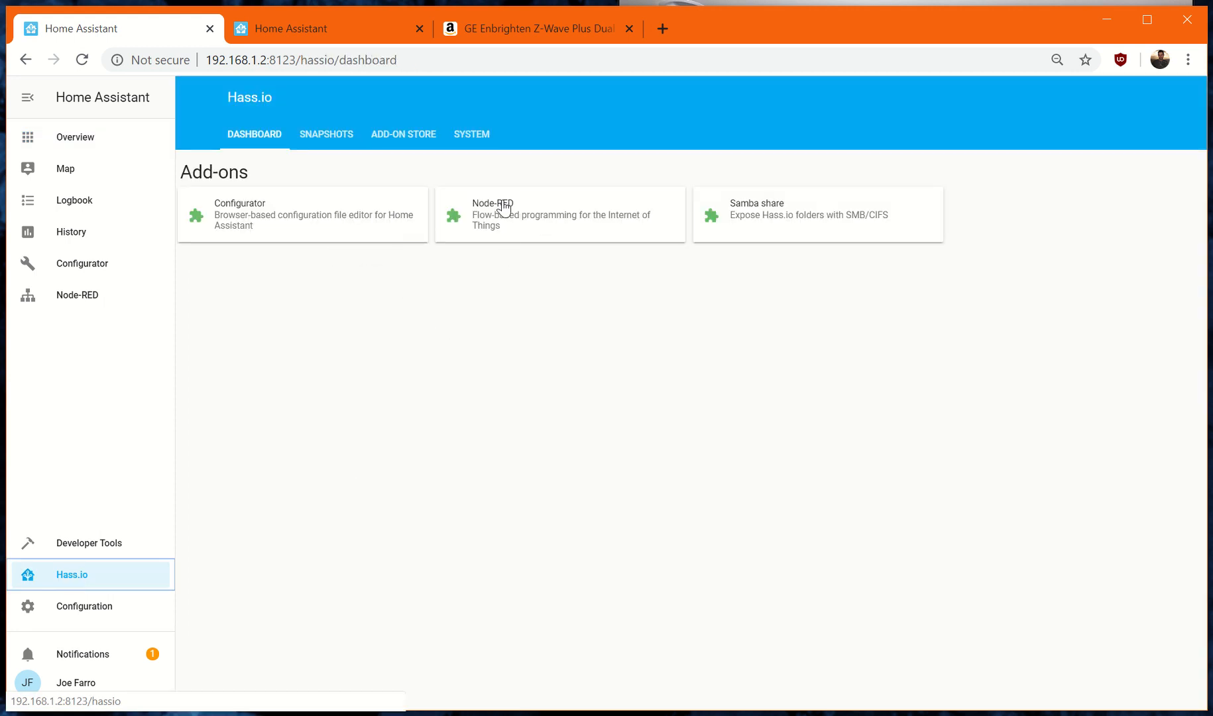
click(402, 135)
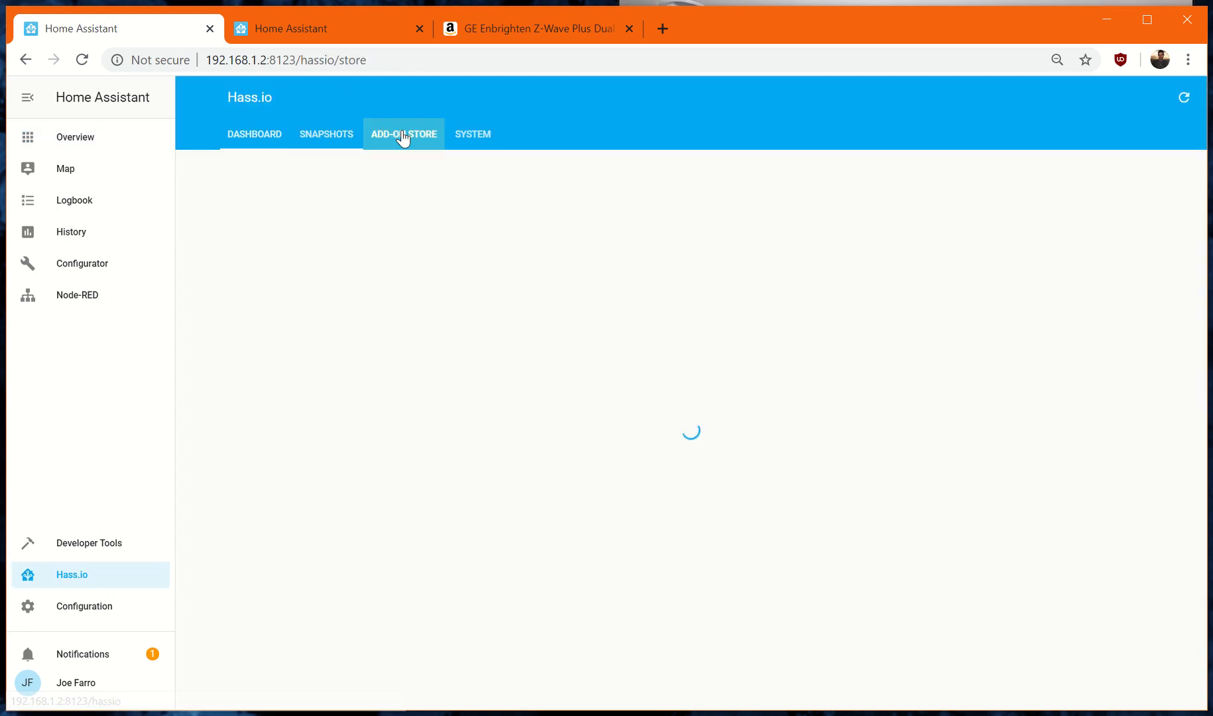
scroll(874, 360, down, 3)
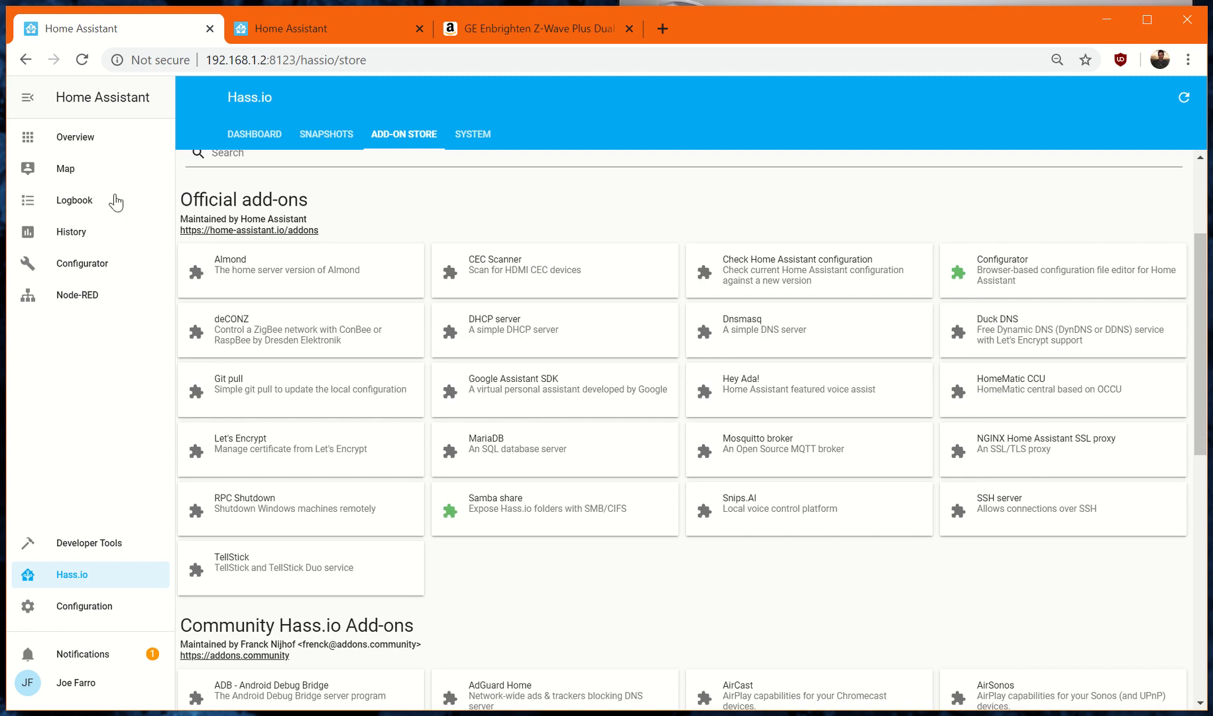
scroll(201, 352, down, 4)
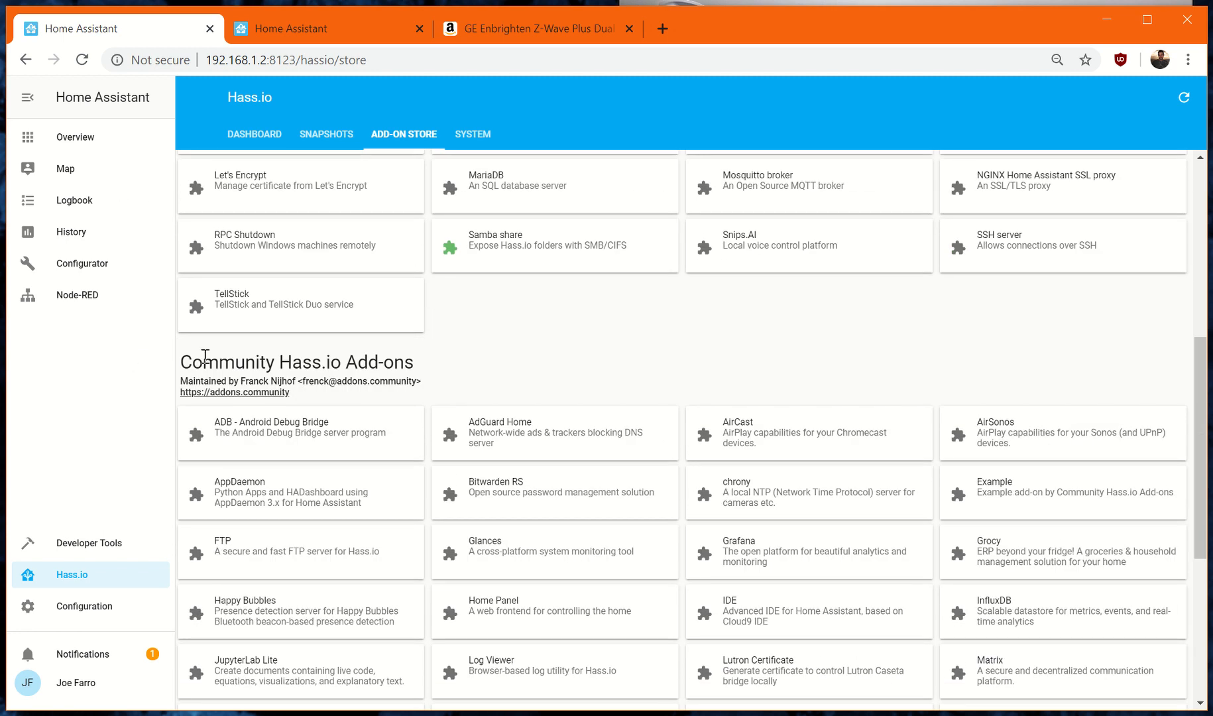
scroll(770, 383, down, 5)
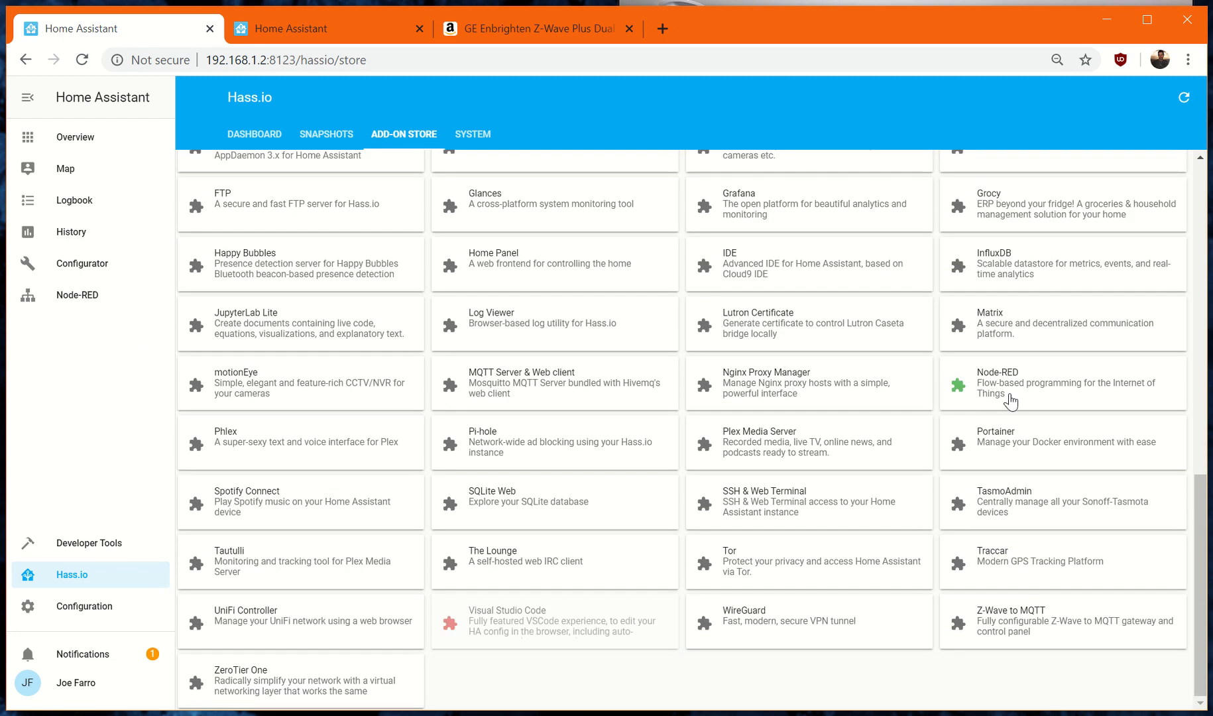
click(1010, 398)
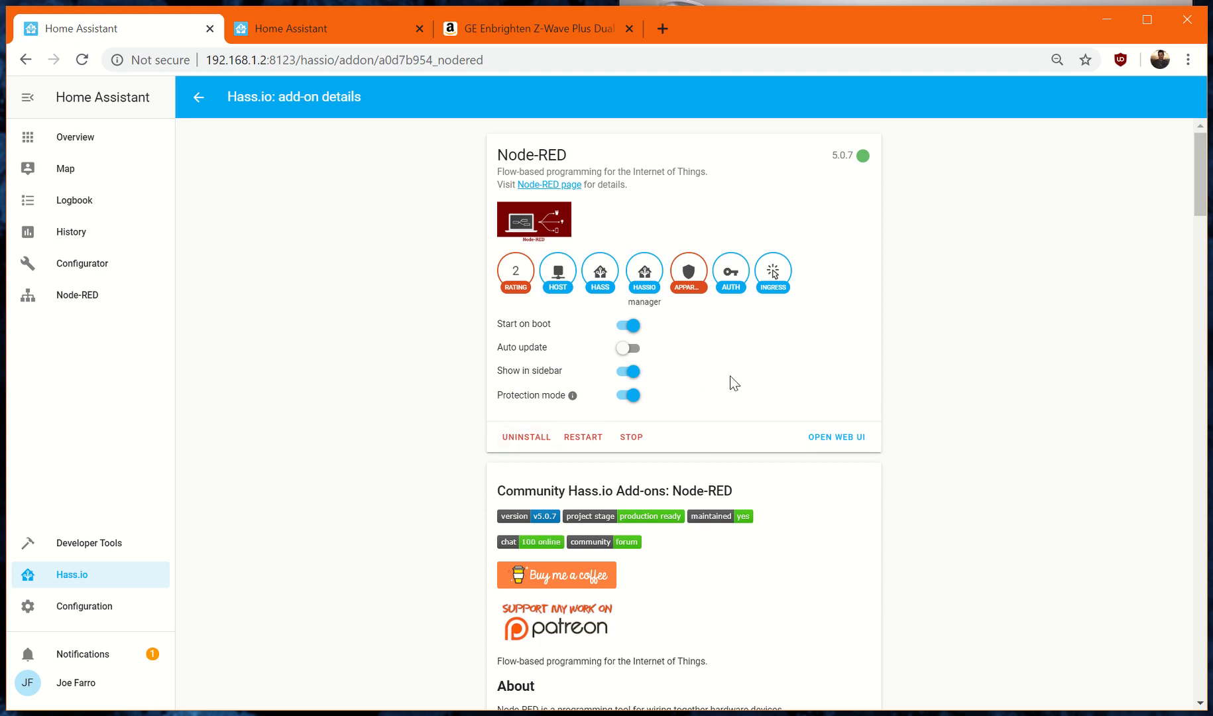
Examine the Node-RED add-on configuration, including the credential secret, the http_node and http_static logins and the ssl setting.
scroll(863, 360, down, 13)
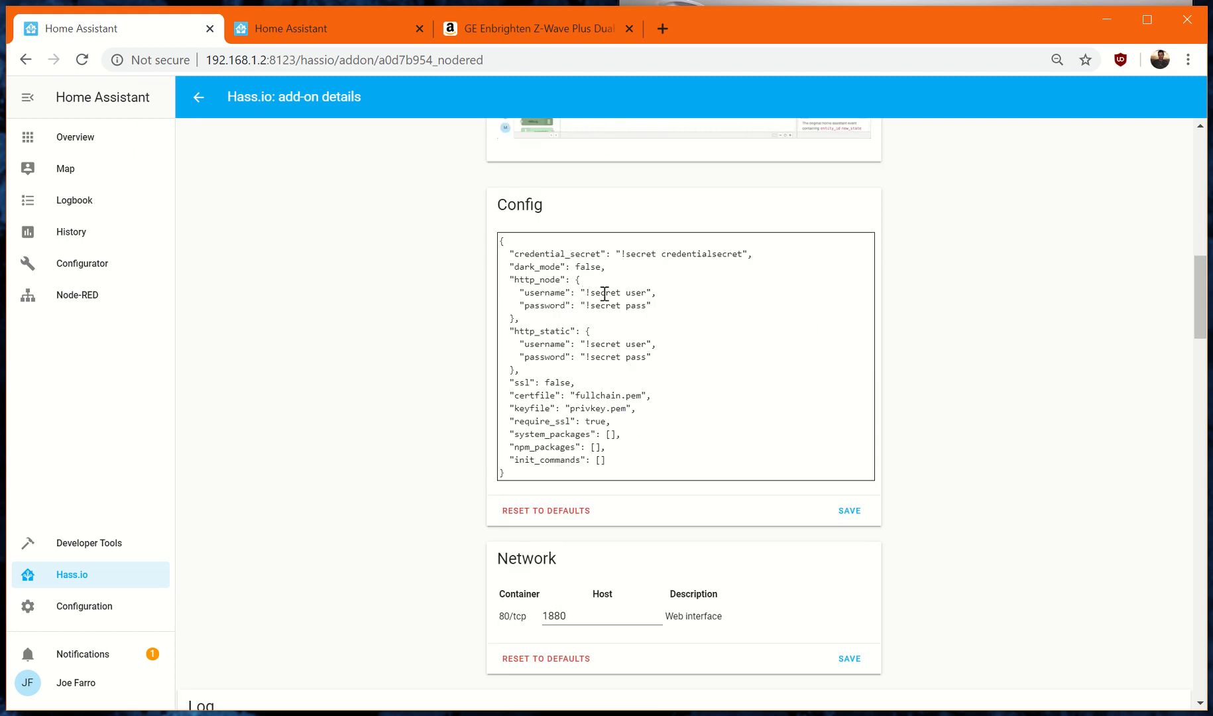
double_click(611, 292)
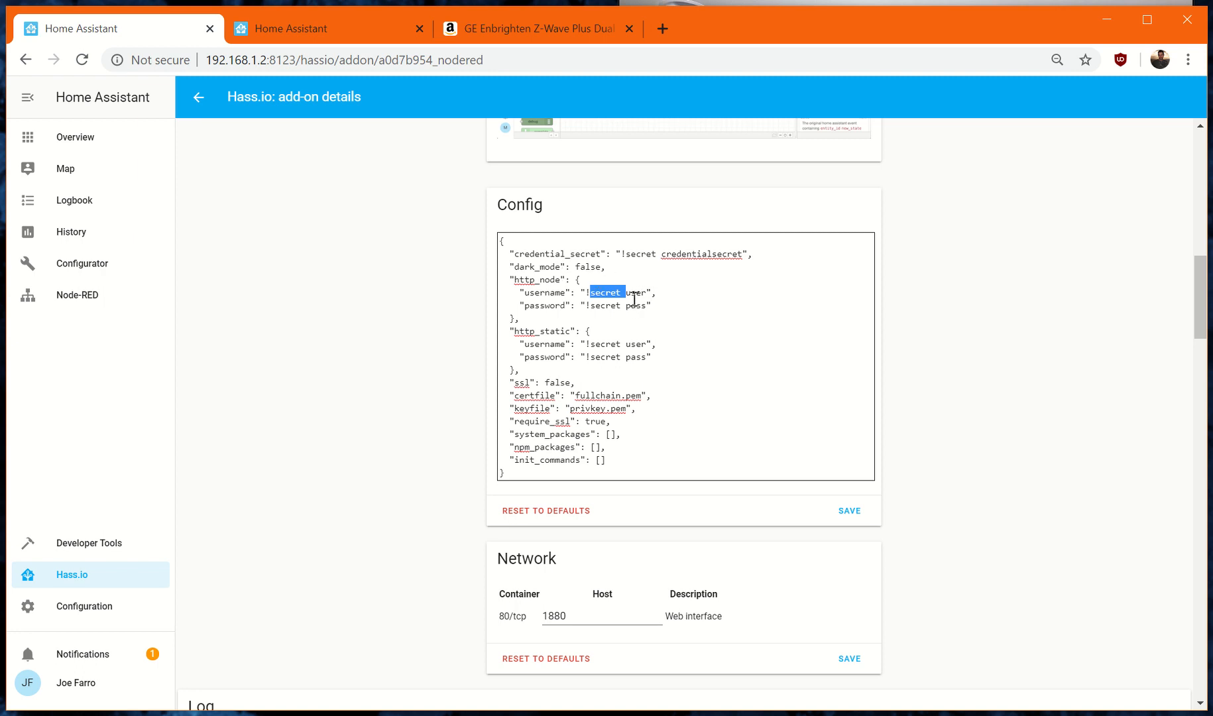
click(687, 308)
drag(624, 254, 736, 254)
click(675, 273)
scroll(689, 418, down, 3)
double_click(562, 207)
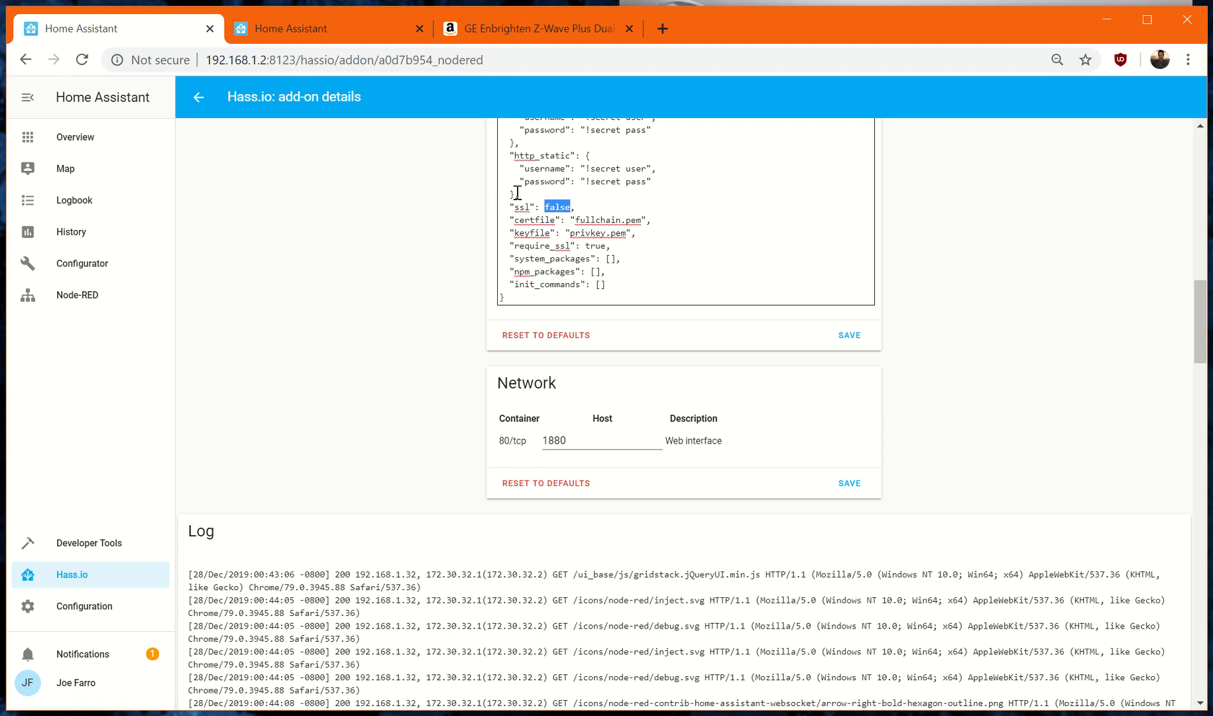
scroll(692, 227, up, 1)
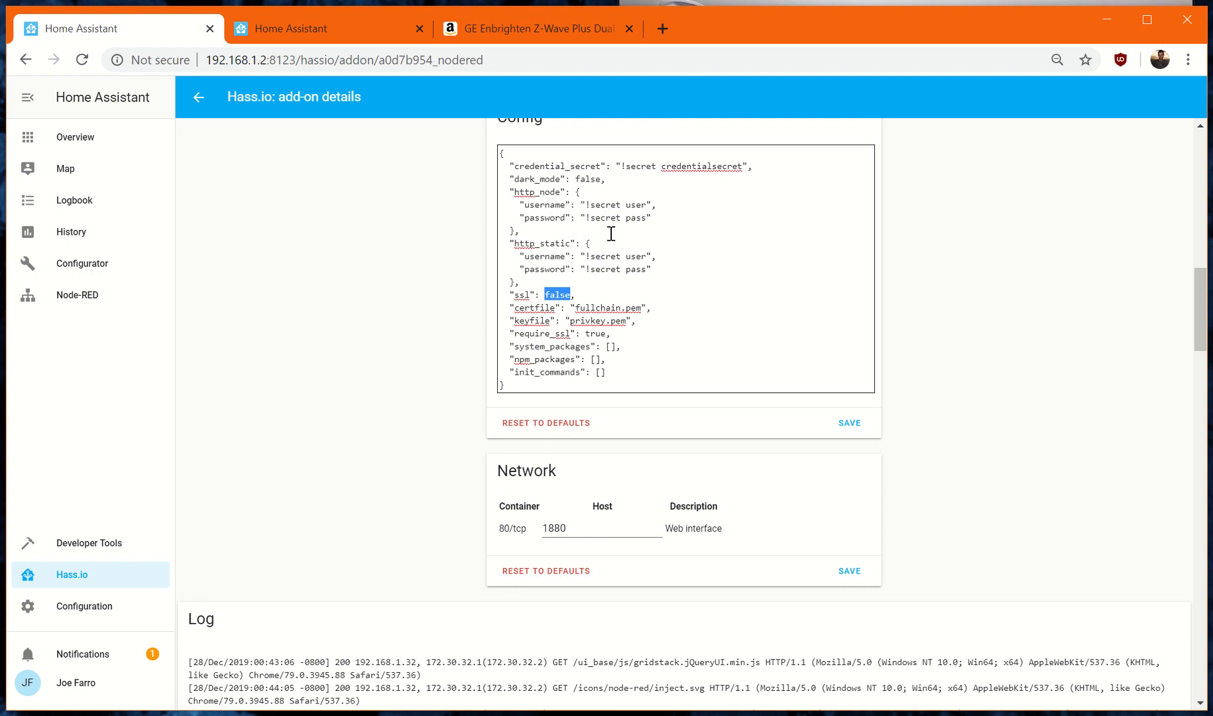
scroll(698, 326, down, 2)
scroll(763, 416, up, 4)
scroll(782, 464, down, 1)
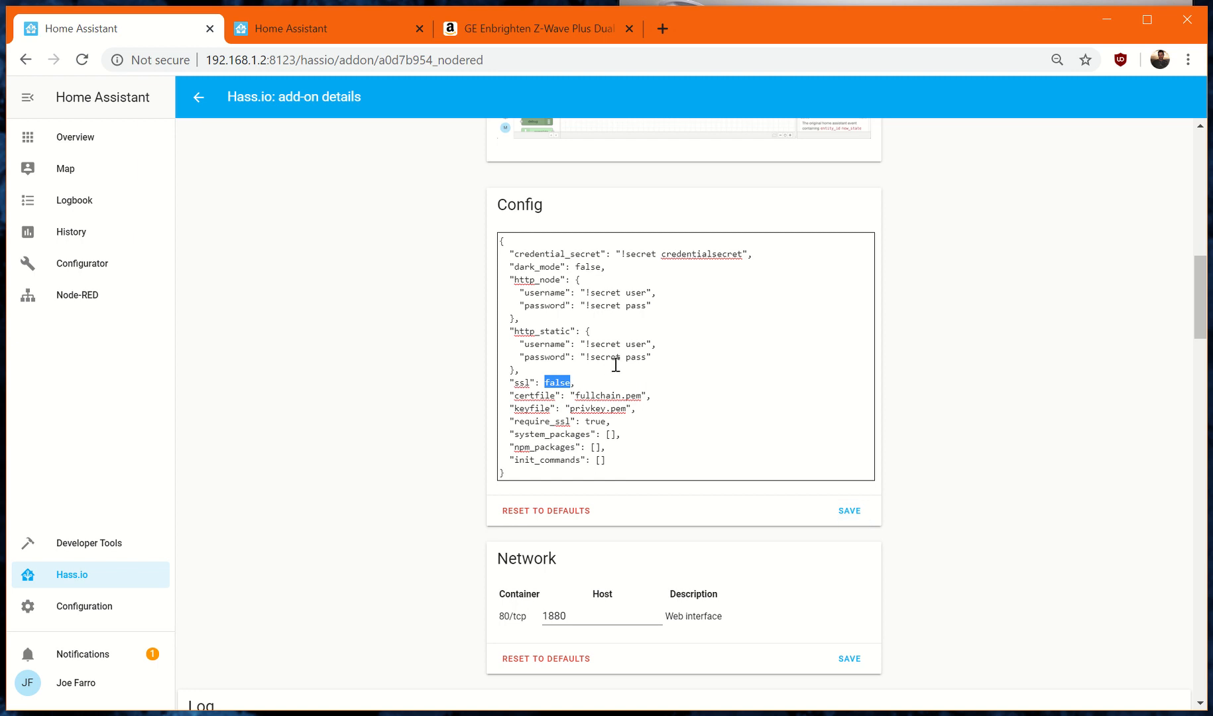
Review the Node-RED add-on's log and its startup and control options.
scroll(823, 388, down, 15)
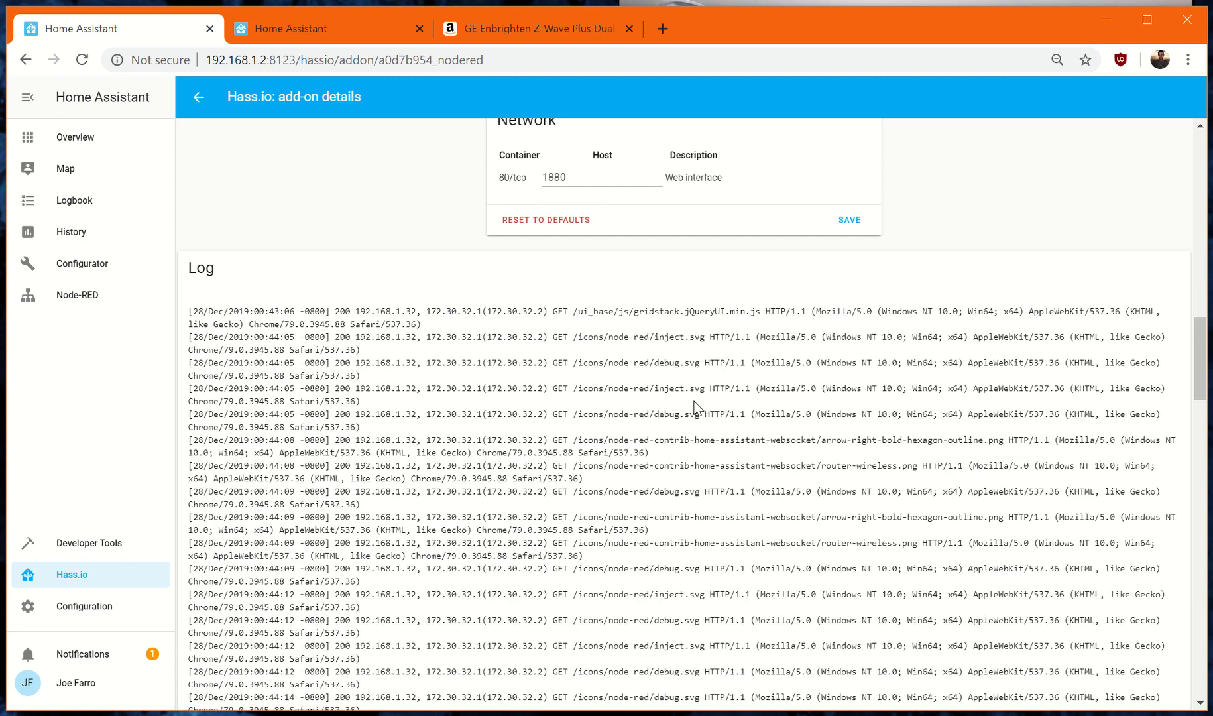
scroll(595, 434, down, 2)
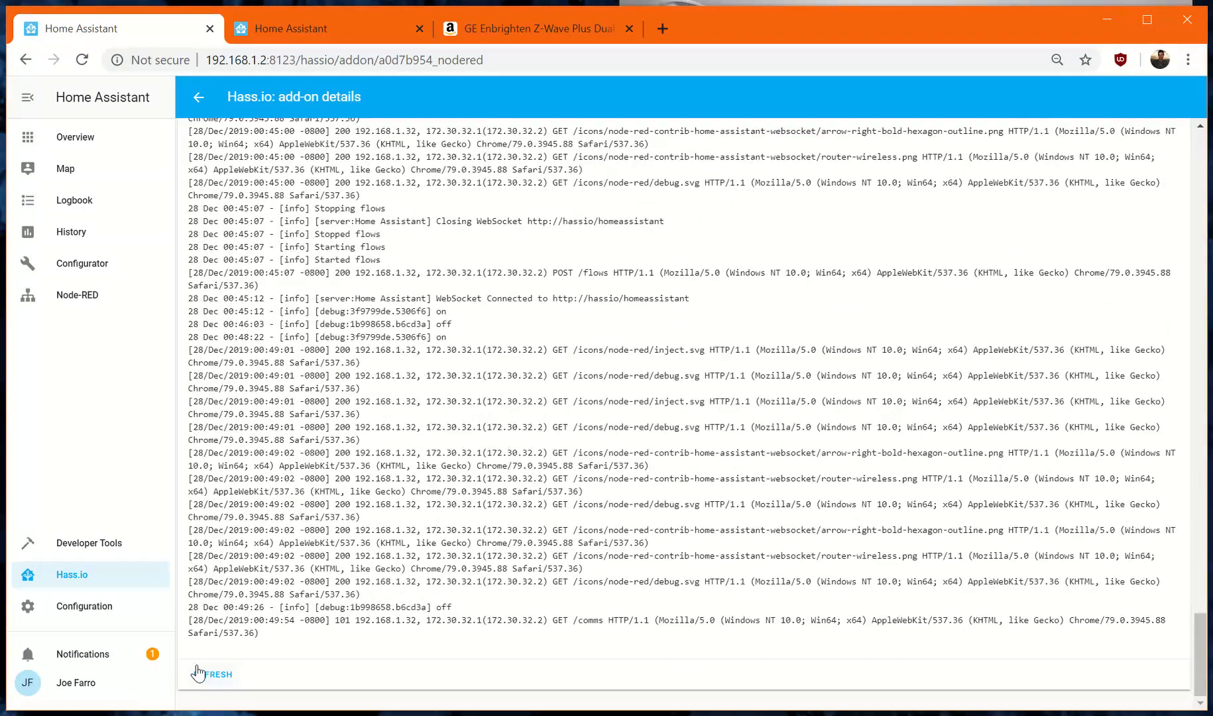
scroll(697, 361, up, 20)
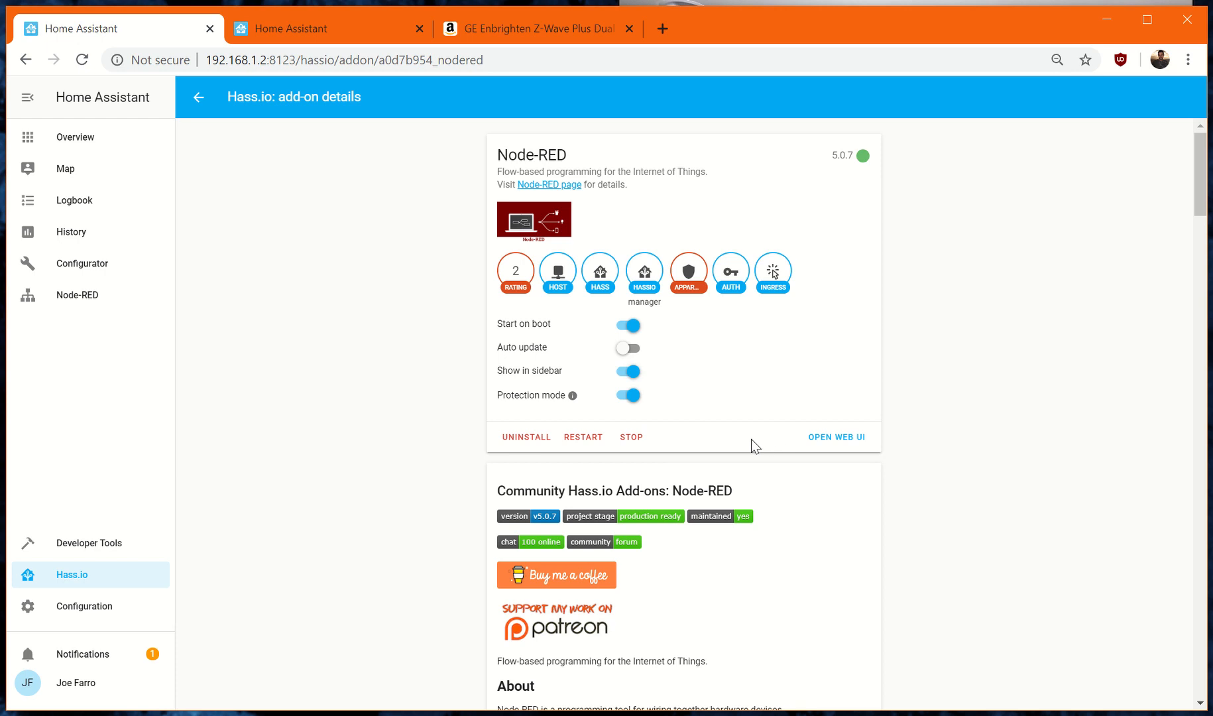
scroll(771, 446, down, 15)
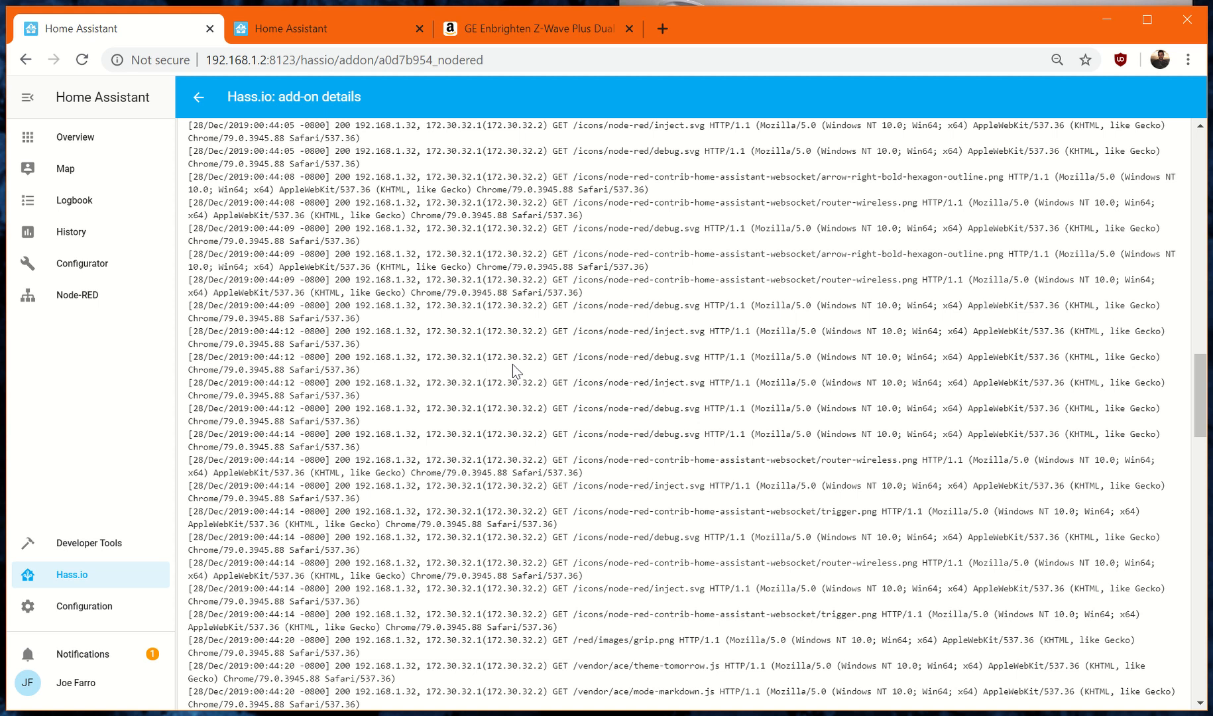
scroll(512, 363, up, 20)
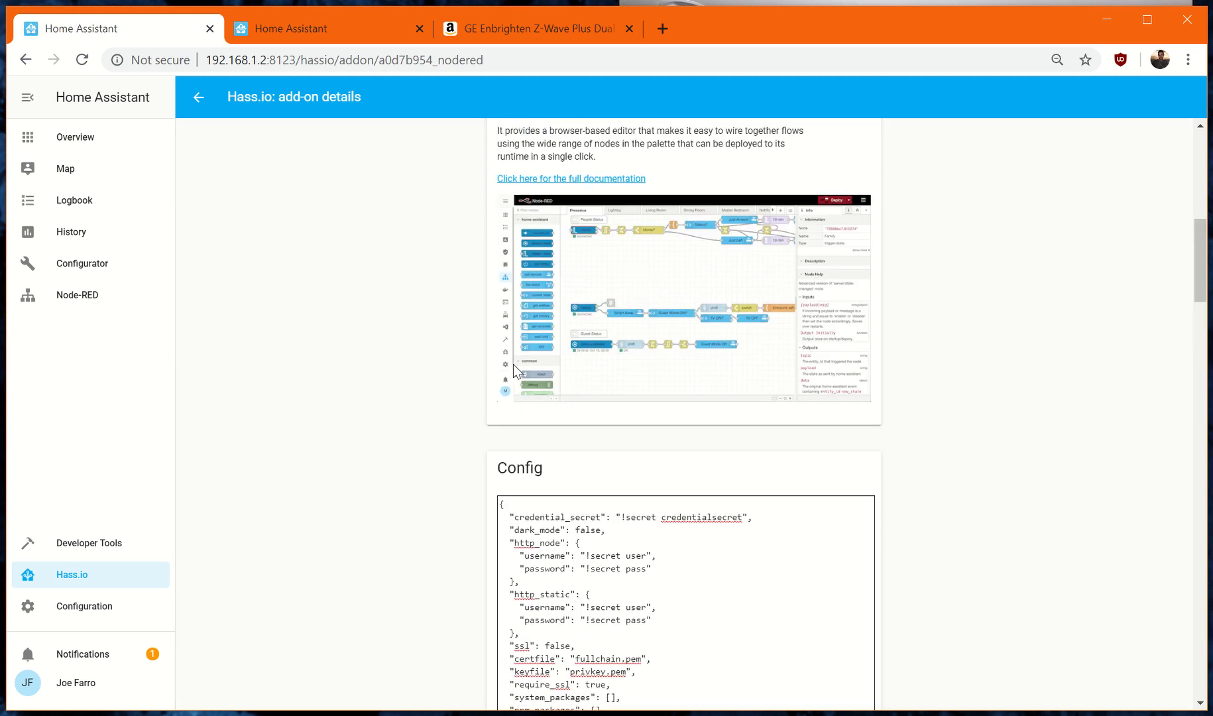
Disable and re-enable Show in sidebar for the Node-RED add-on, and open the Node-RED editor.
scroll(459, 367, up, 1)
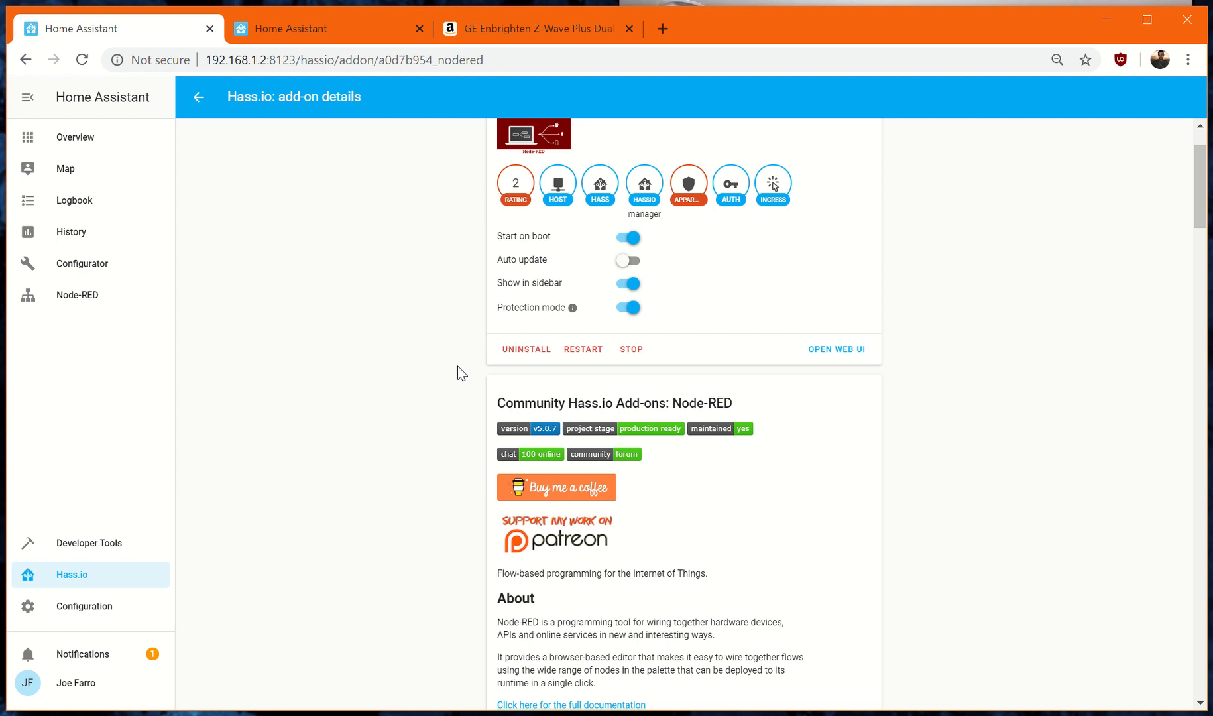
click(616, 287)
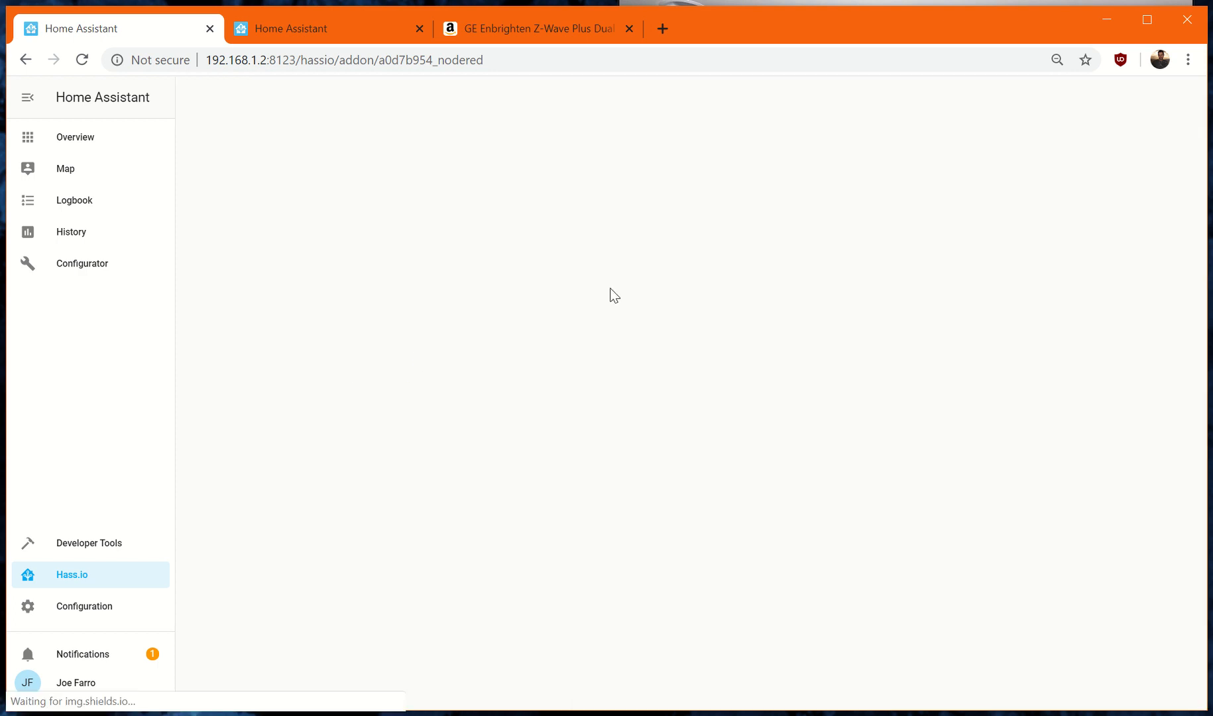
click(627, 372)
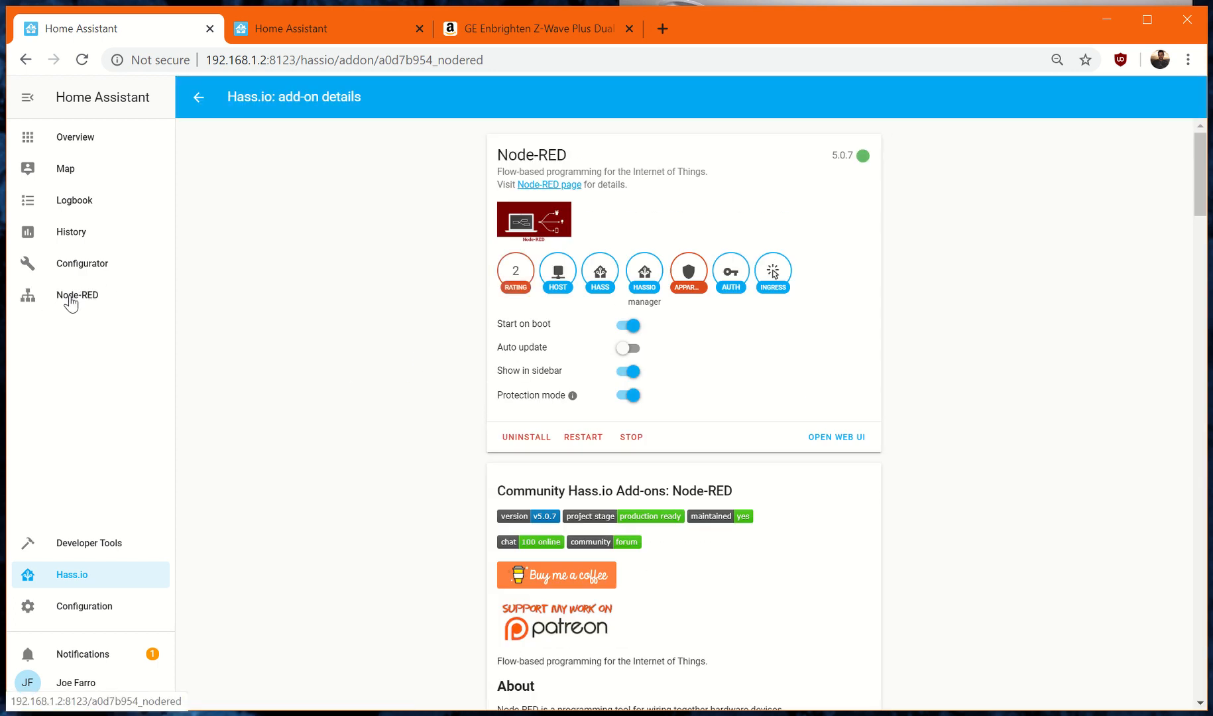
click(72, 304)
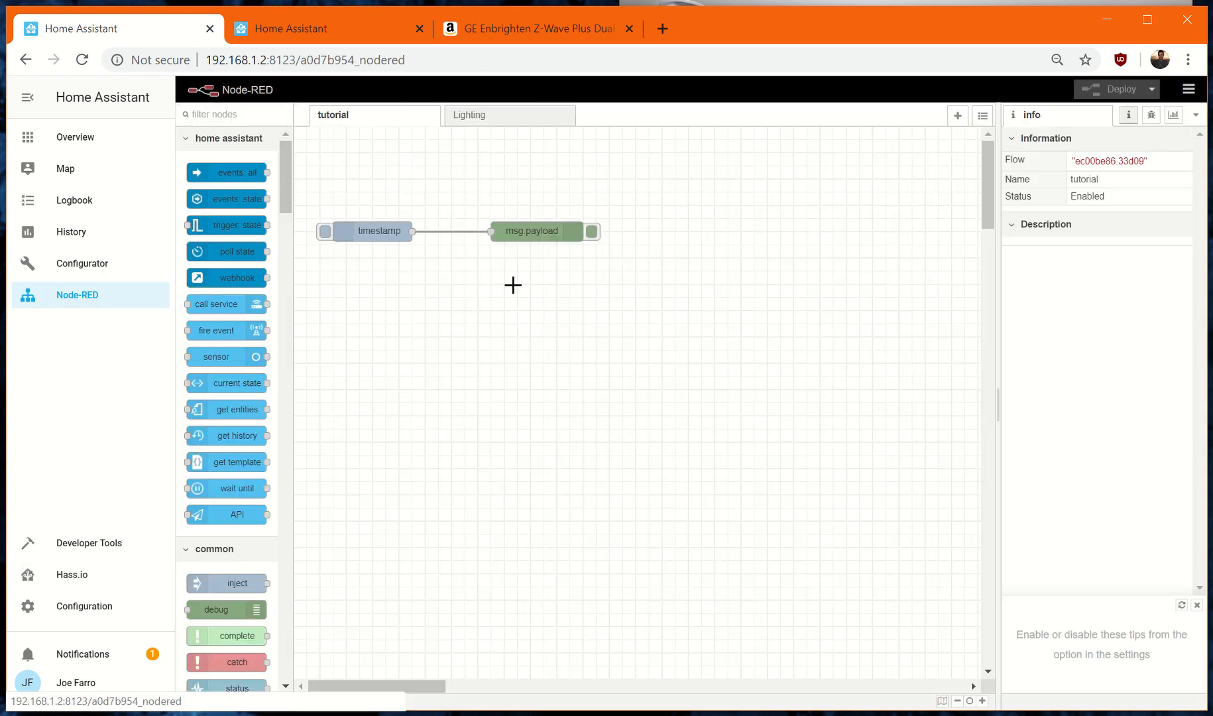
Delete the existing timestamp and msg.payload nodes together from the tutorial flow.
drag(333, 180, 638, 293)
key(Delete)
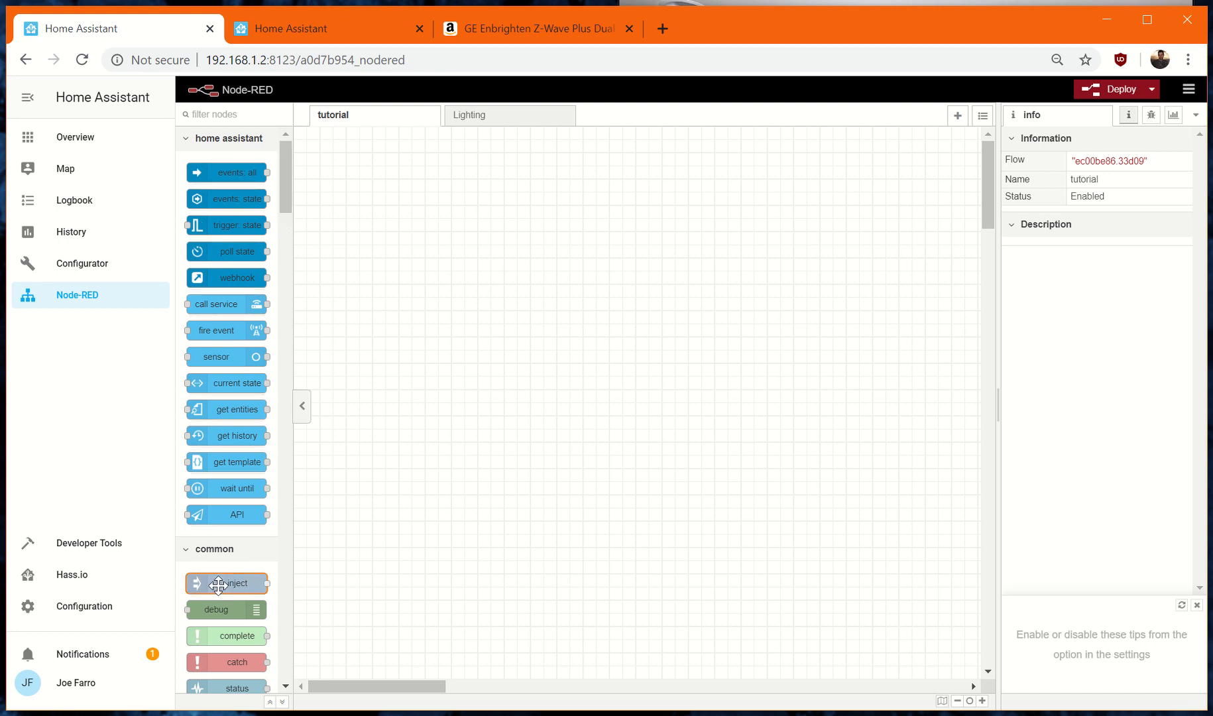
Add a debug node and an inject node to the empty tutorial flow, with the inject node left of the debug node.
drag(220, 606, 644, 201)
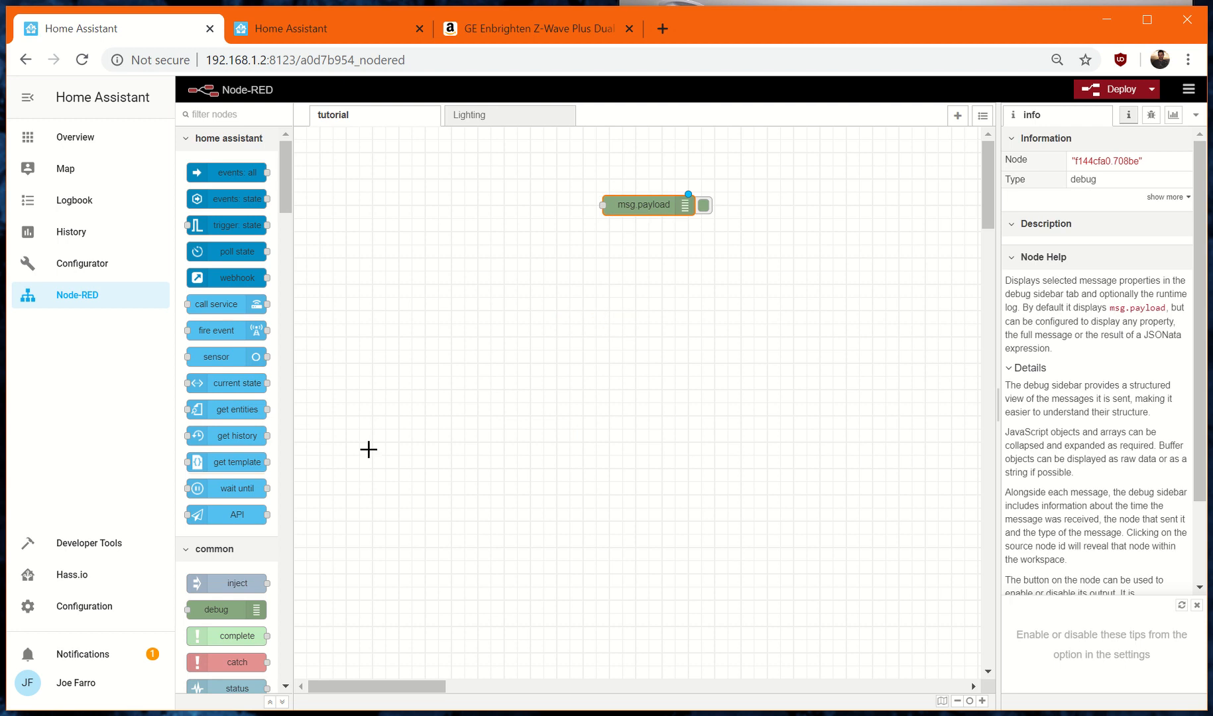
click(401, 380)
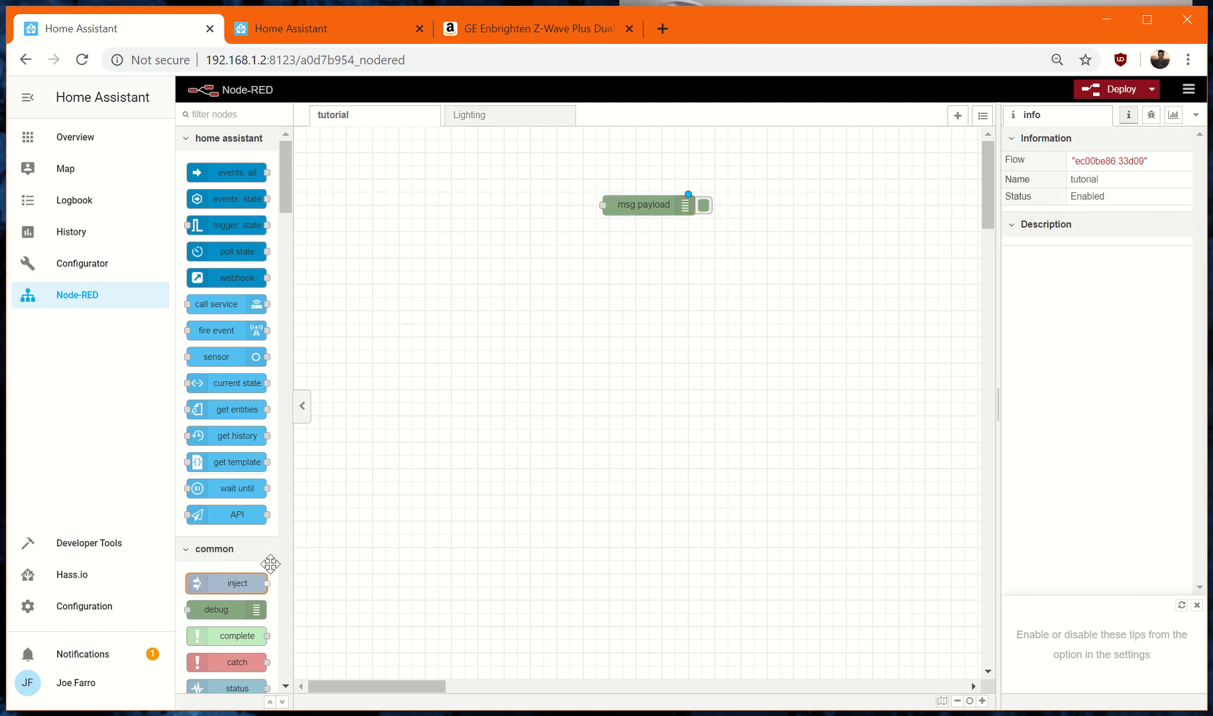
drag(224, 583, 457, 219)
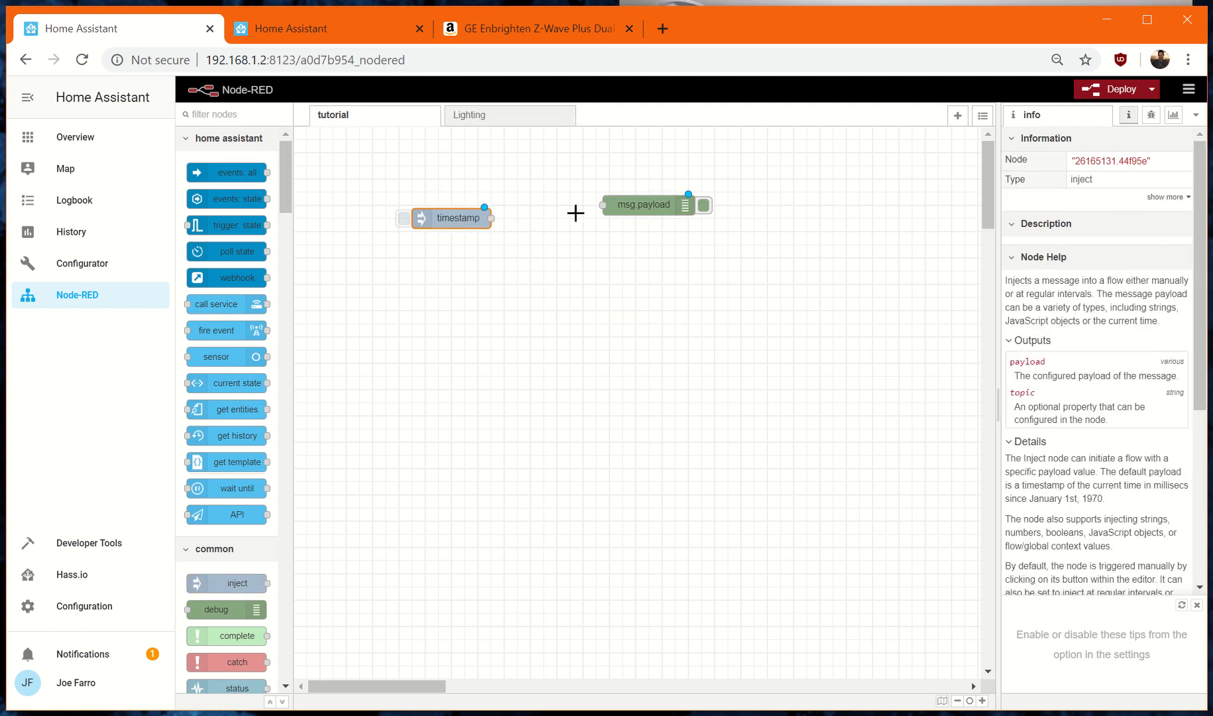
Align the msg.payload debug node level with the timestamp inject node and wire the timestamp output to the debug input.
drag(635, 205, 628, 219)
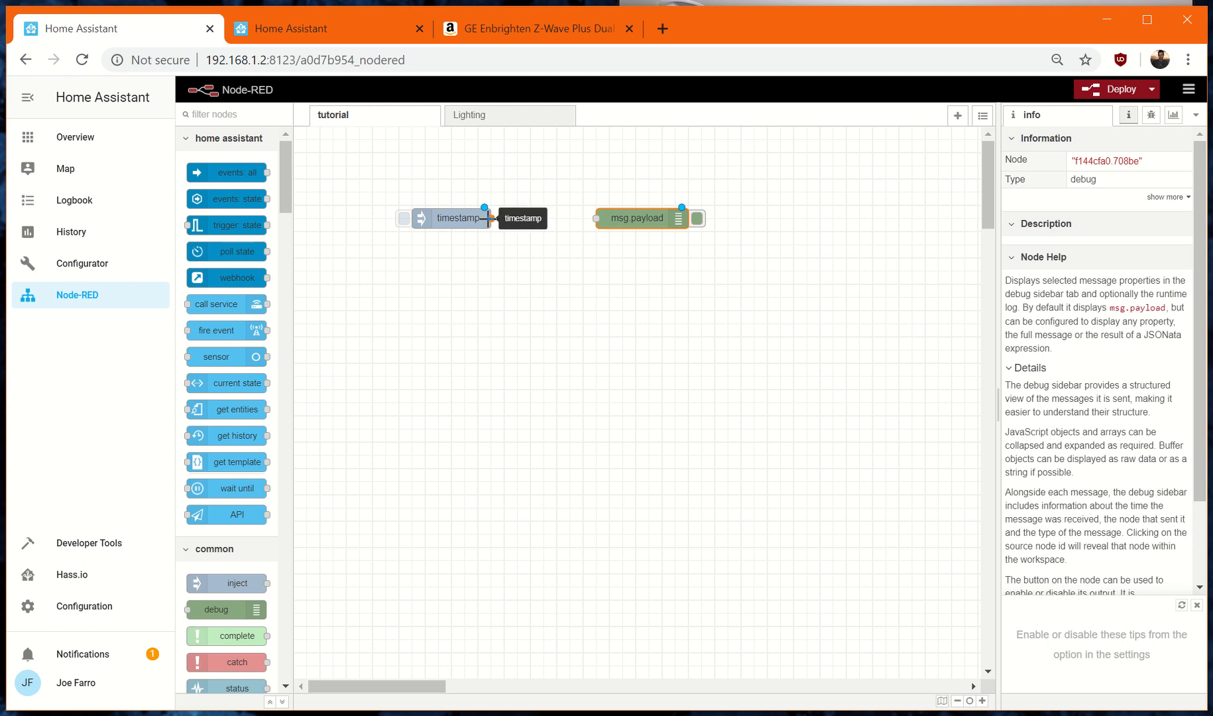
drag(489, 218, 605, 215)
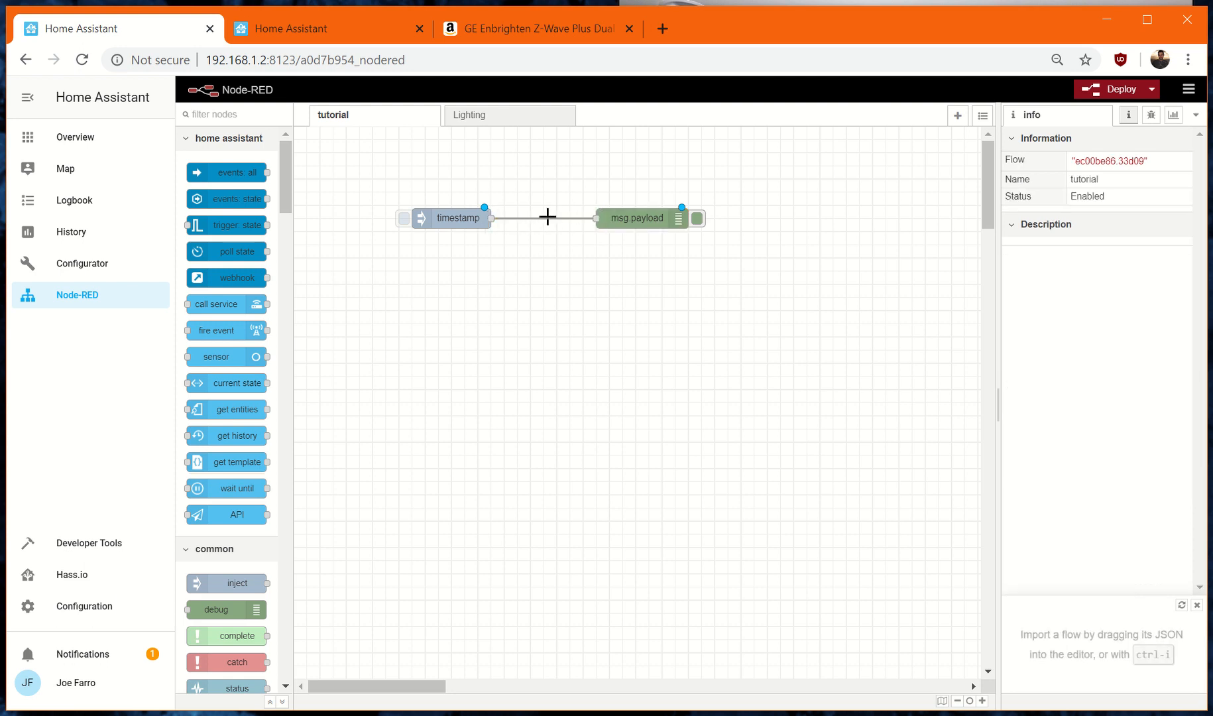
click(433, 221)
click(551, 218)
click(638, 219)
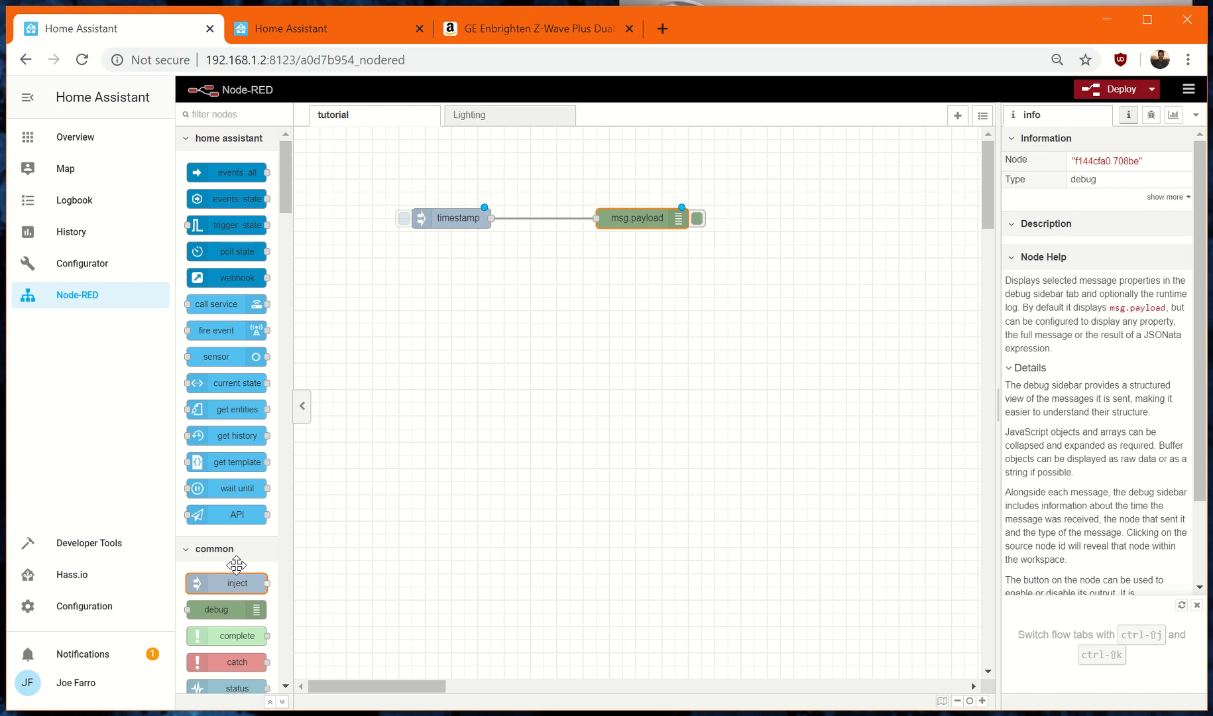
Browse the node palette's categories, from the Home Assistant and common nodes through network, storage and social to modbus.
scroll(250, 371, down, 3)
scroll(249, 371, up, 3)
scroll(230, 344, down, 3)
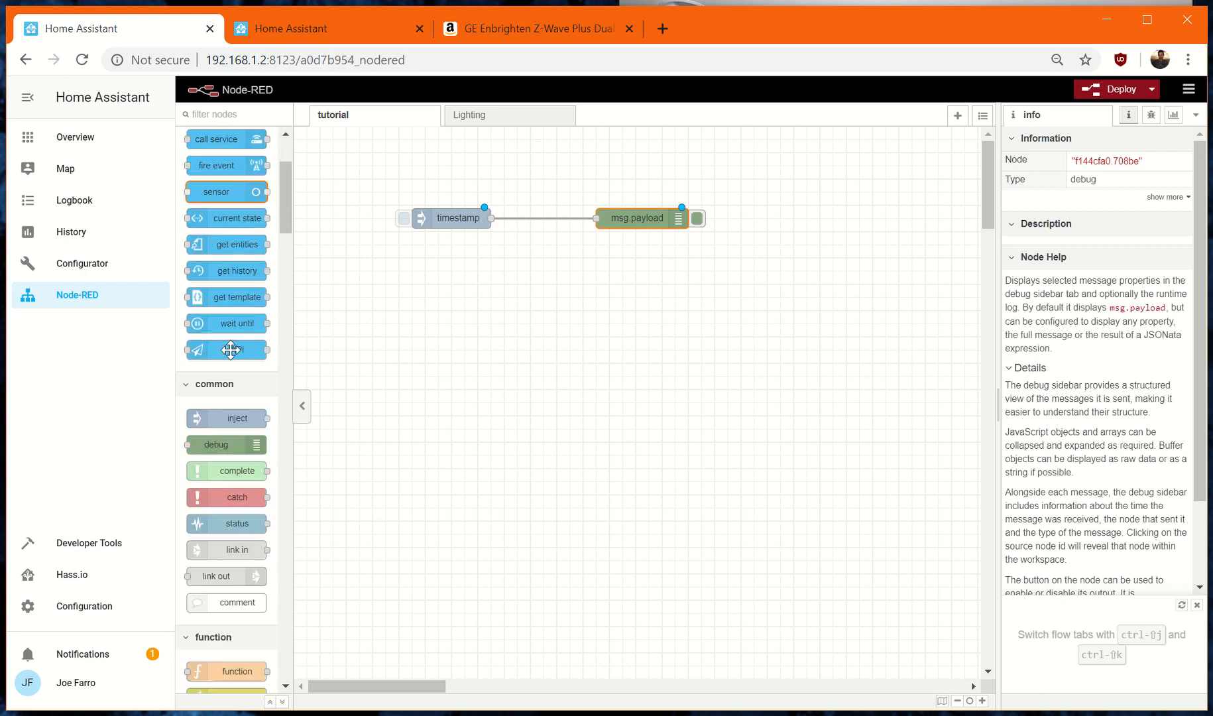
scroll(230, 345, down, 15)
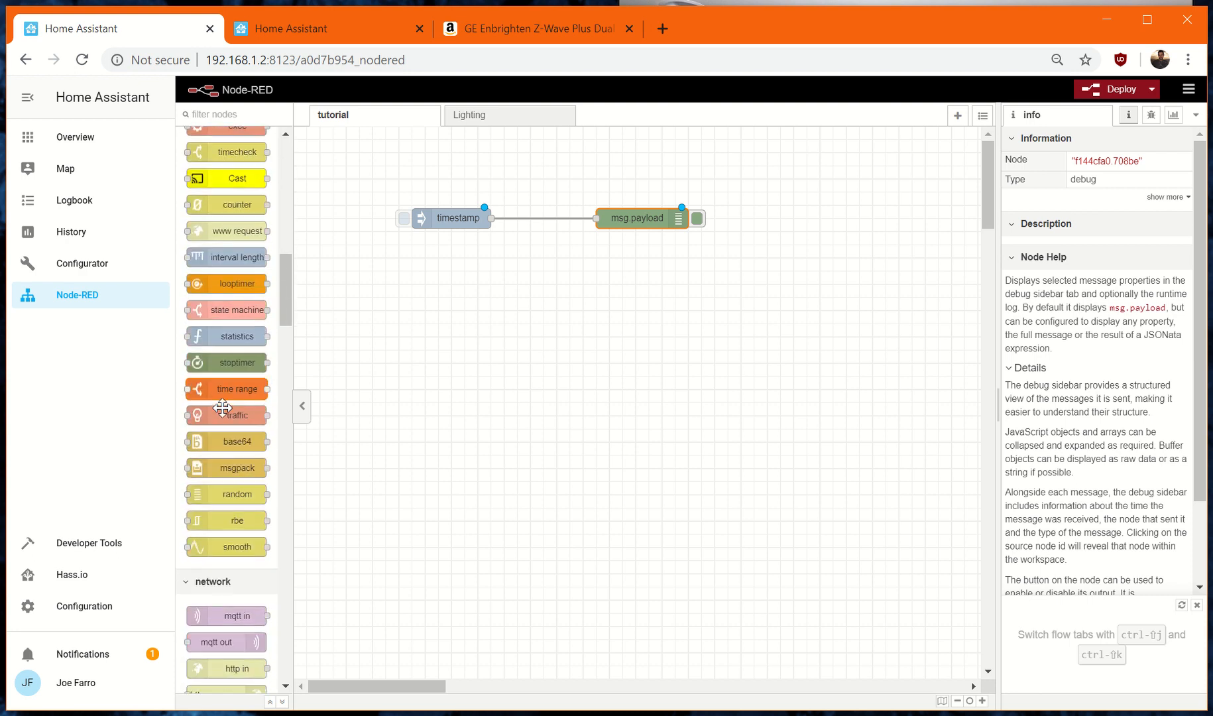
scroll(222, 411, down, 6)
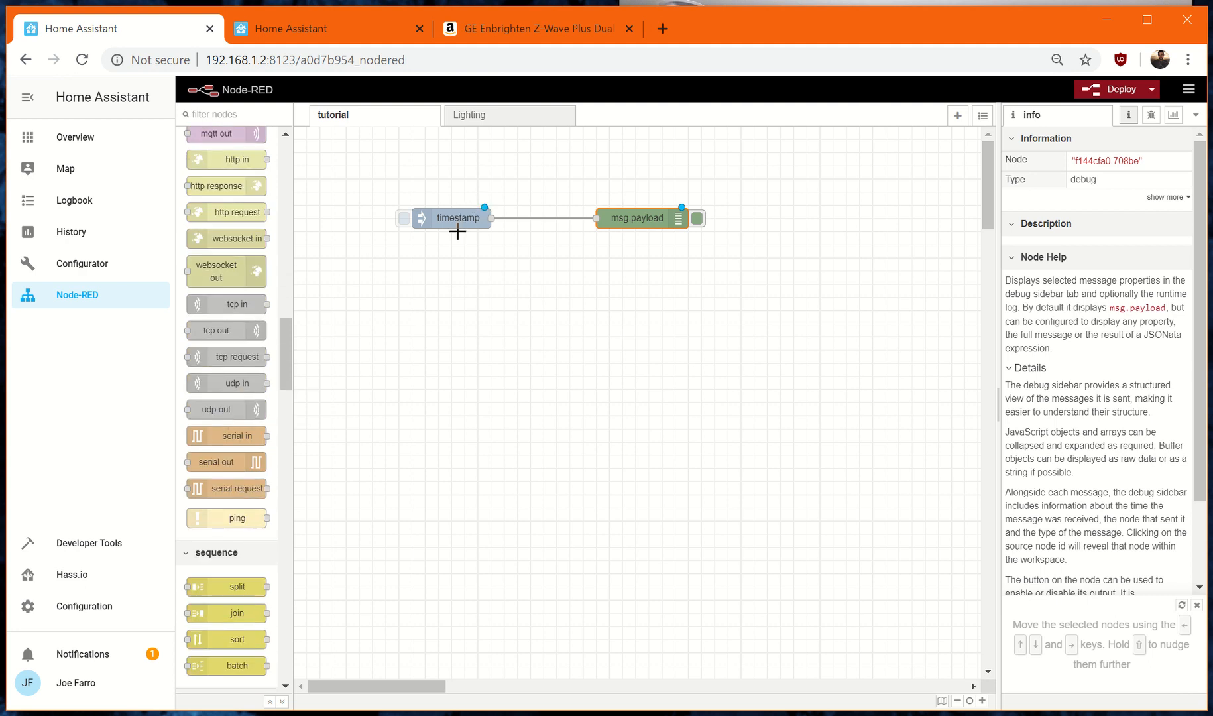
scroll(220, 505, down, 7)
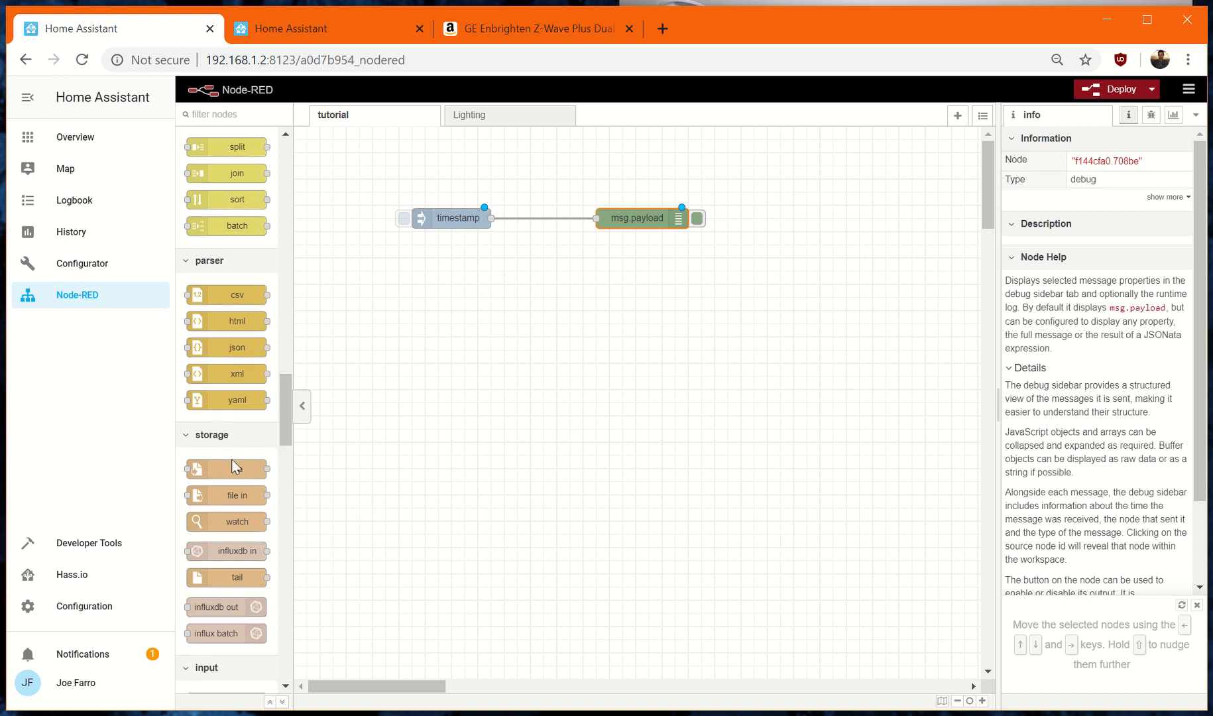
scroll(236, 503, down, 4)
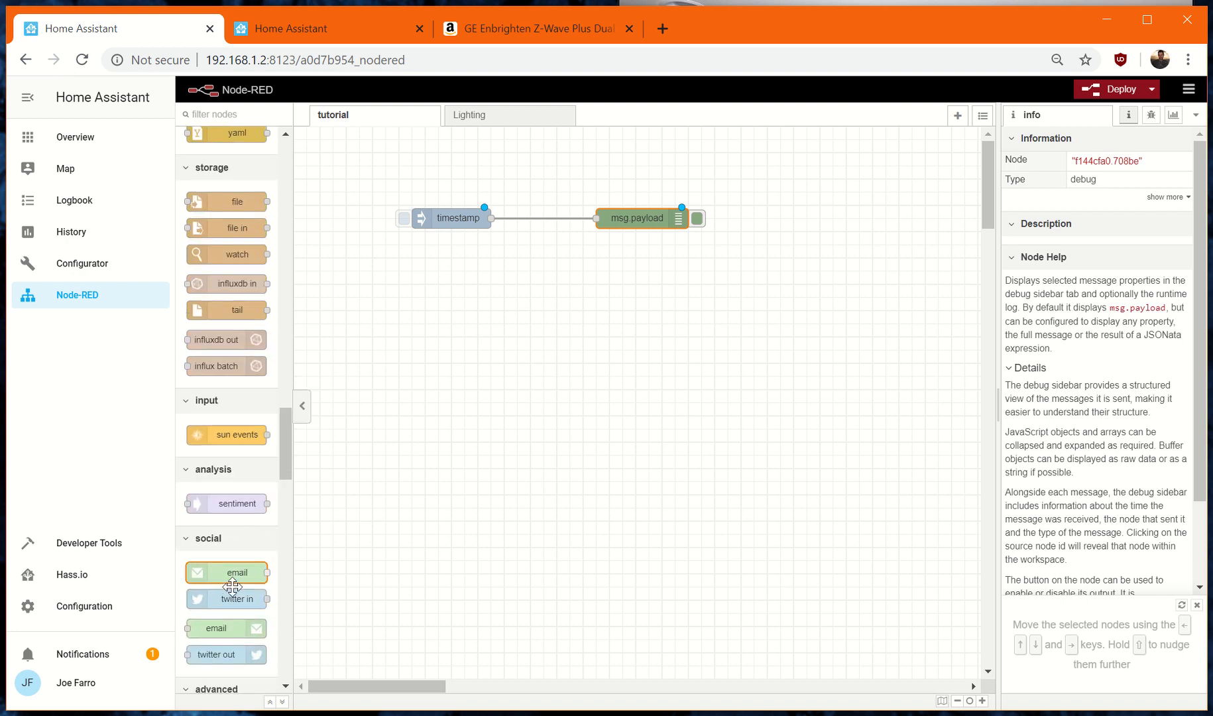
scroll(247, 532, down, 1)
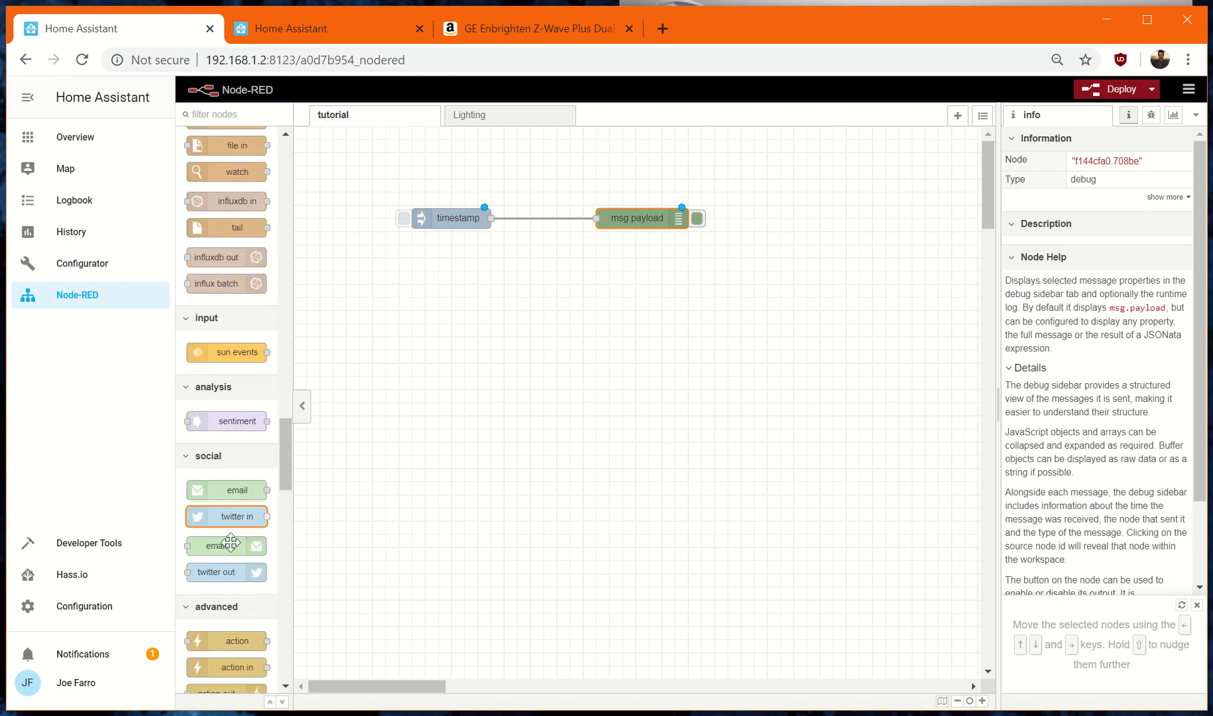
scroll(239, 534, down, 4)
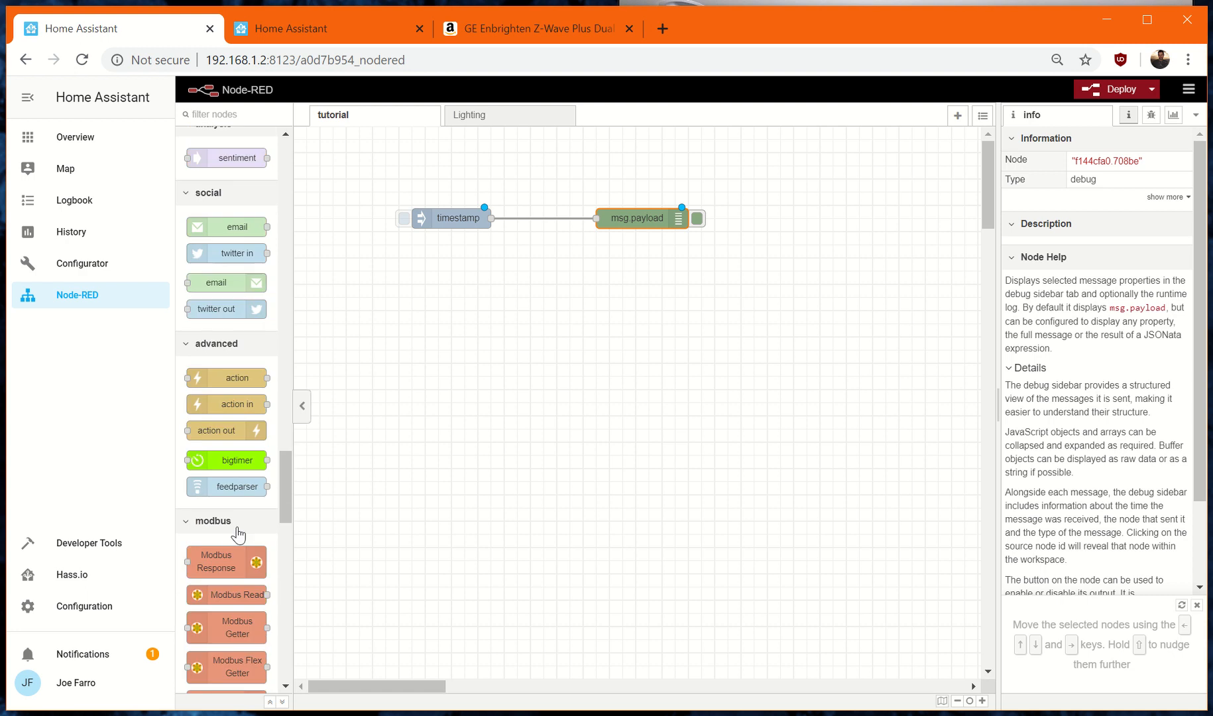
scroll(240, 530, up, 12)
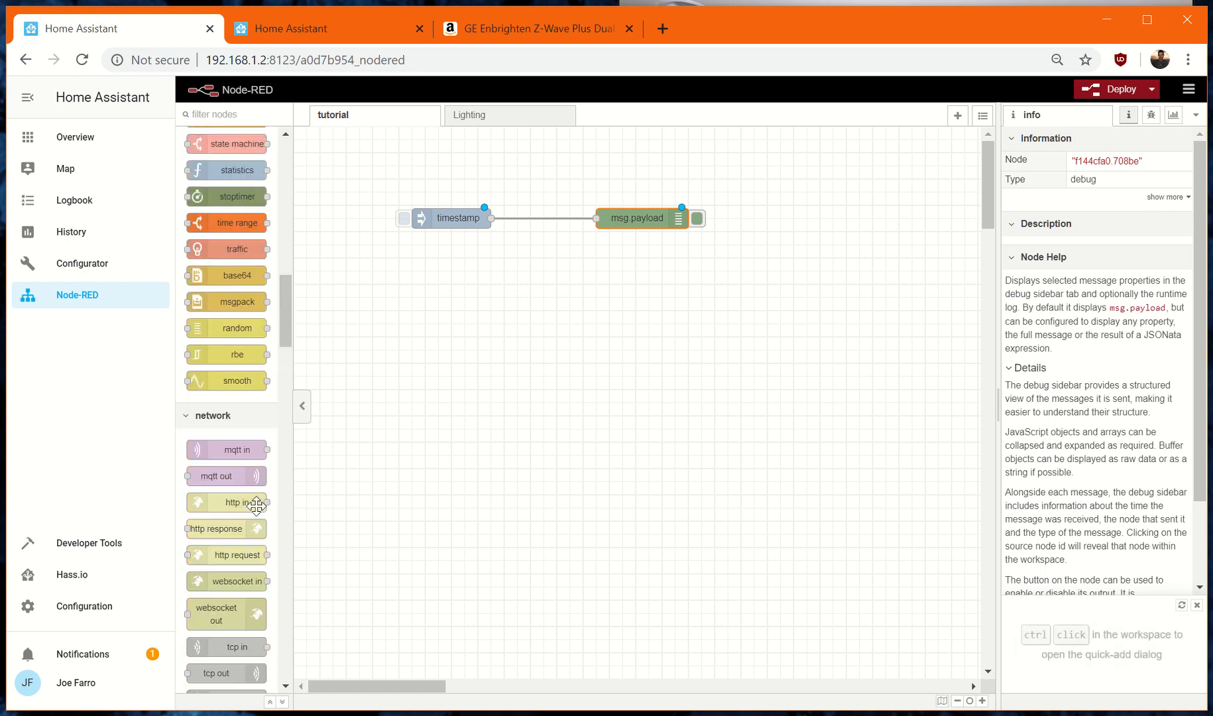
scroll(256, 505, up, 5)
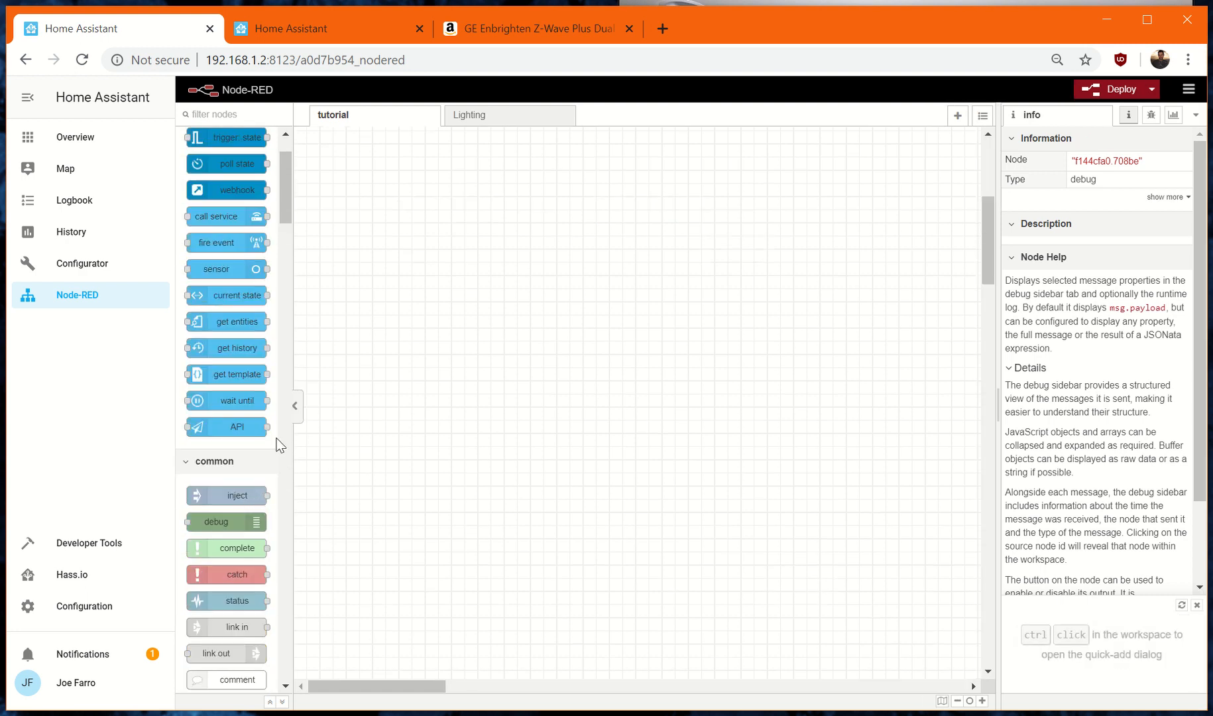
scroll(240, 469, down, 3)
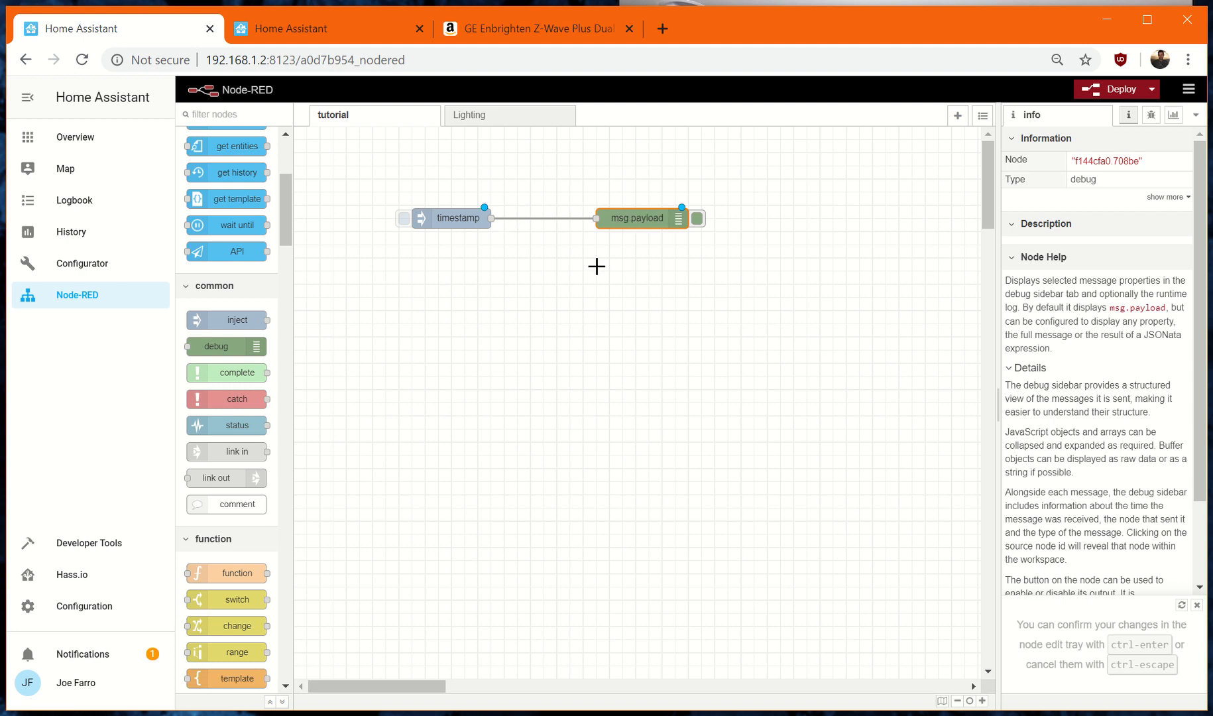
Examine the timestamp inject node's payload, topic, repeat and name properties, and close them without changes.
click(445, 223)
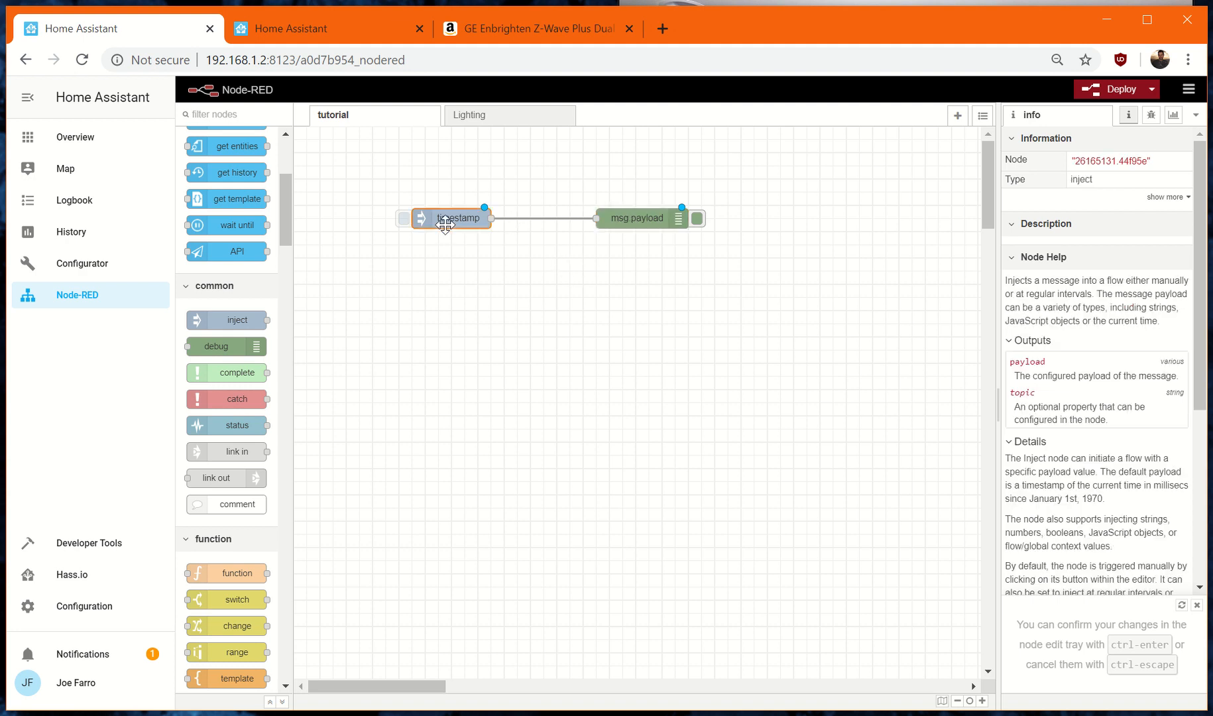
double_click(446, 223)
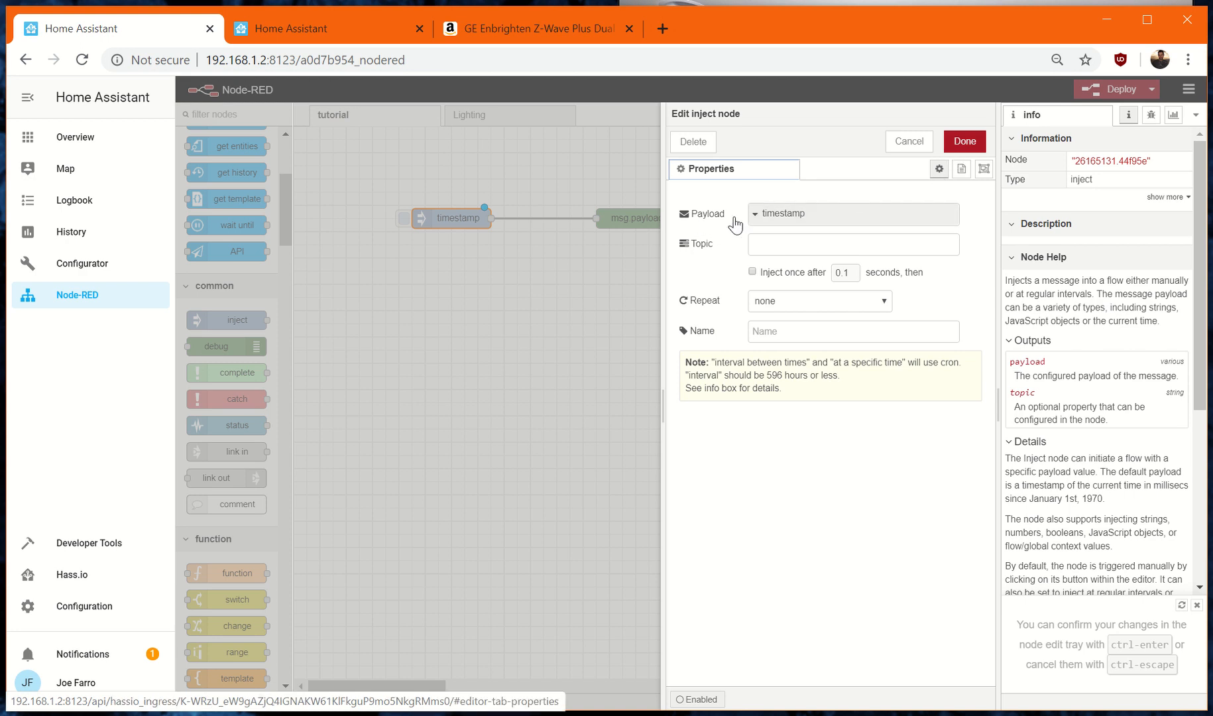
click(962, 142)
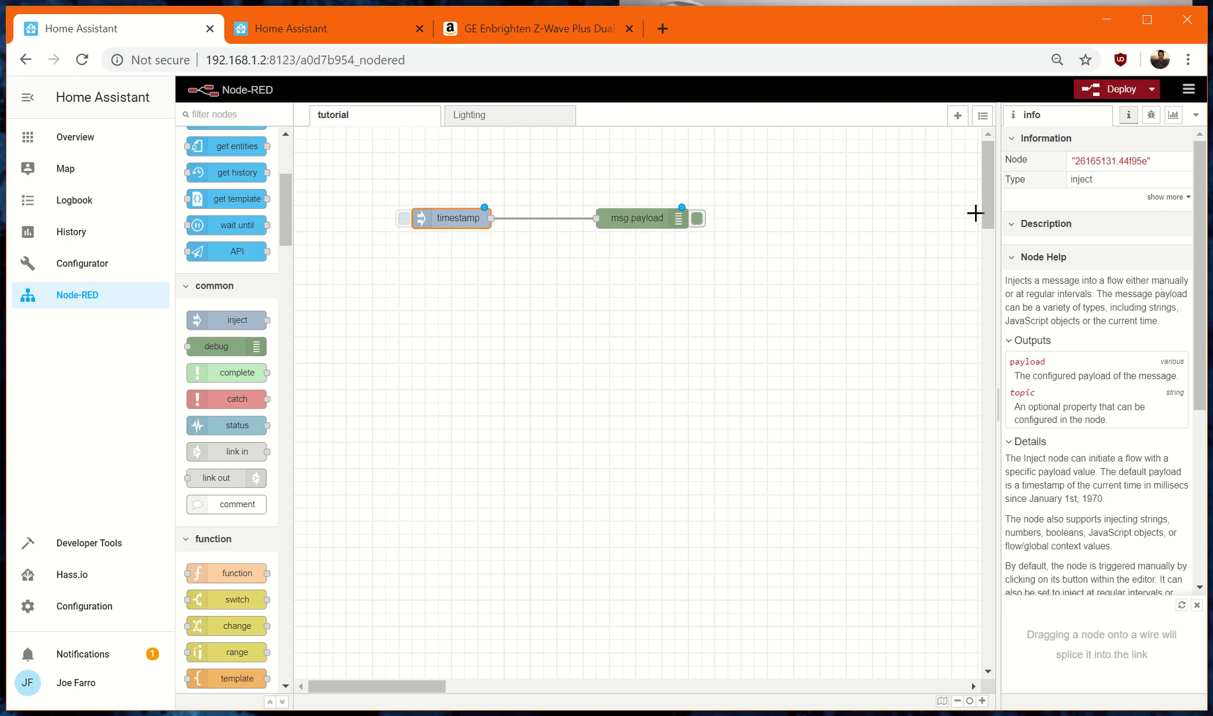
Show the debug messages and deploy the tutorial flow.
click(1151, 117)
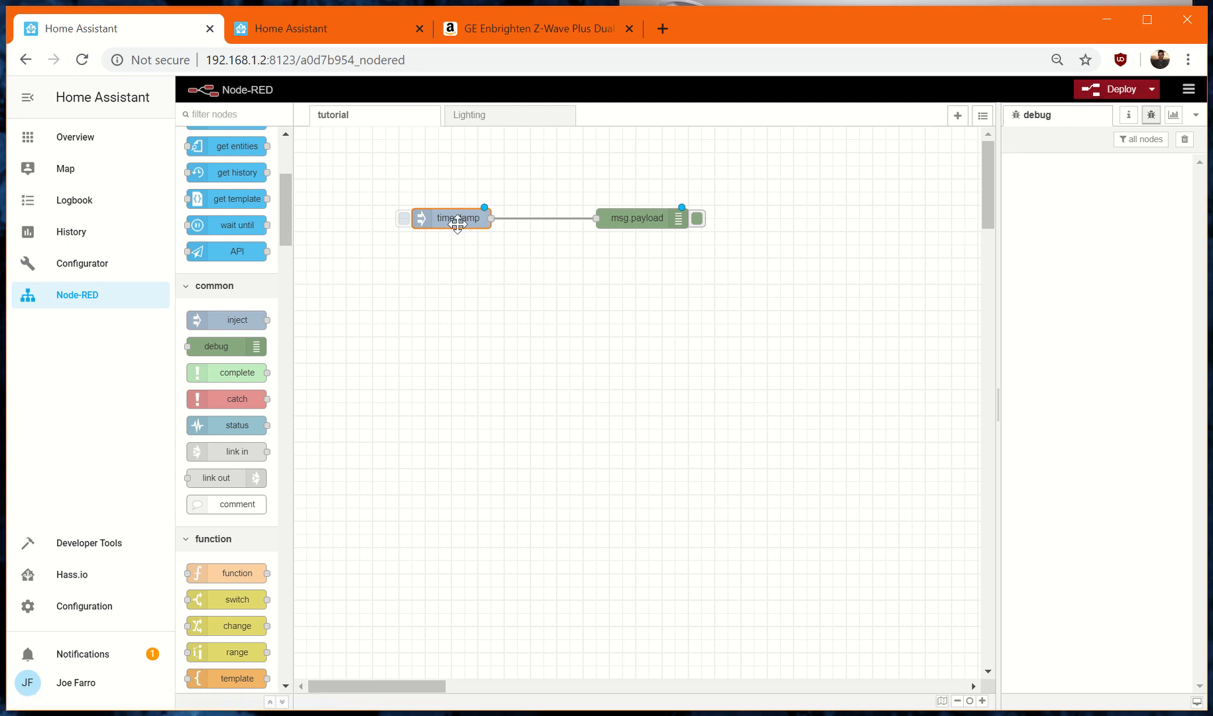
click(1090, 87)
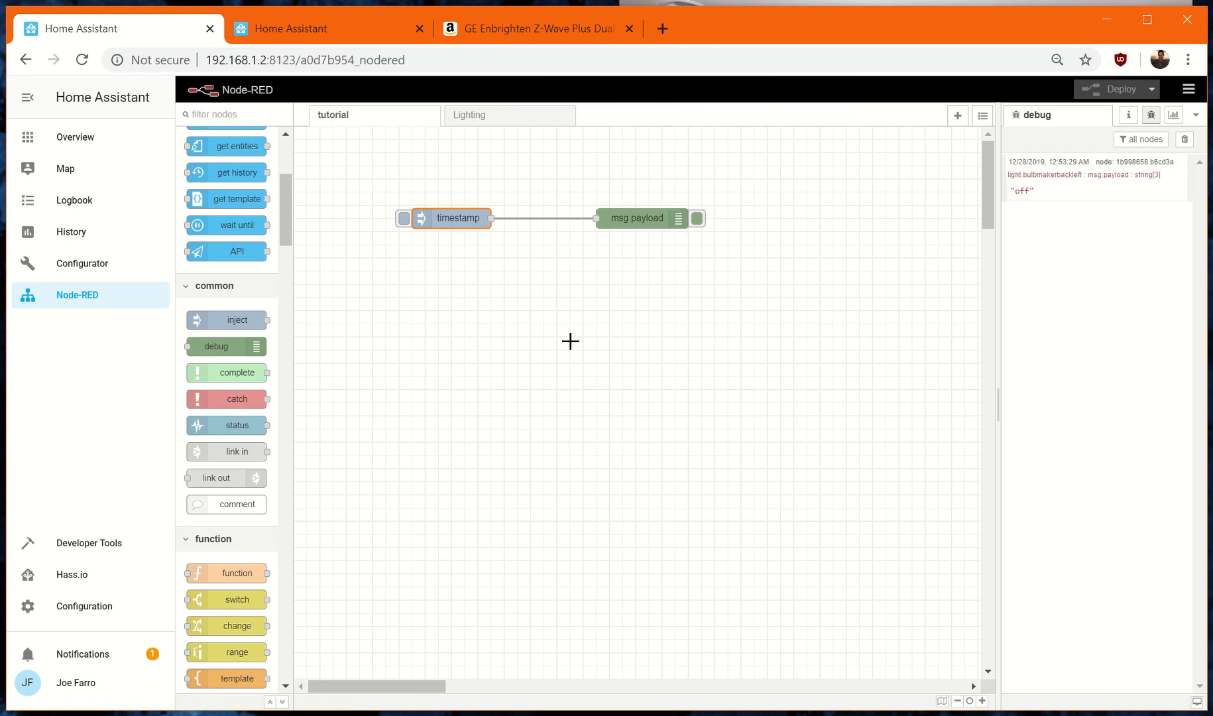
Trigger the timestamp inject node and switch its payload in the debug messages to an ISO date and time.
click(403, 220)
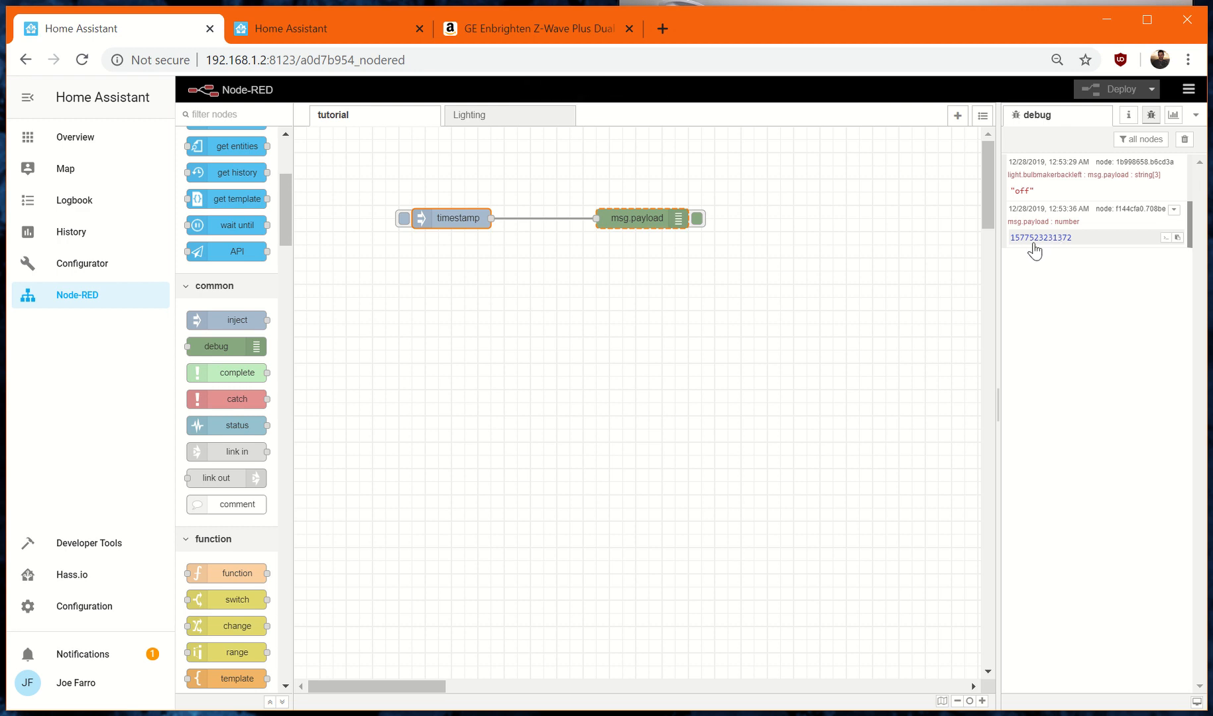
click(1033, 244)
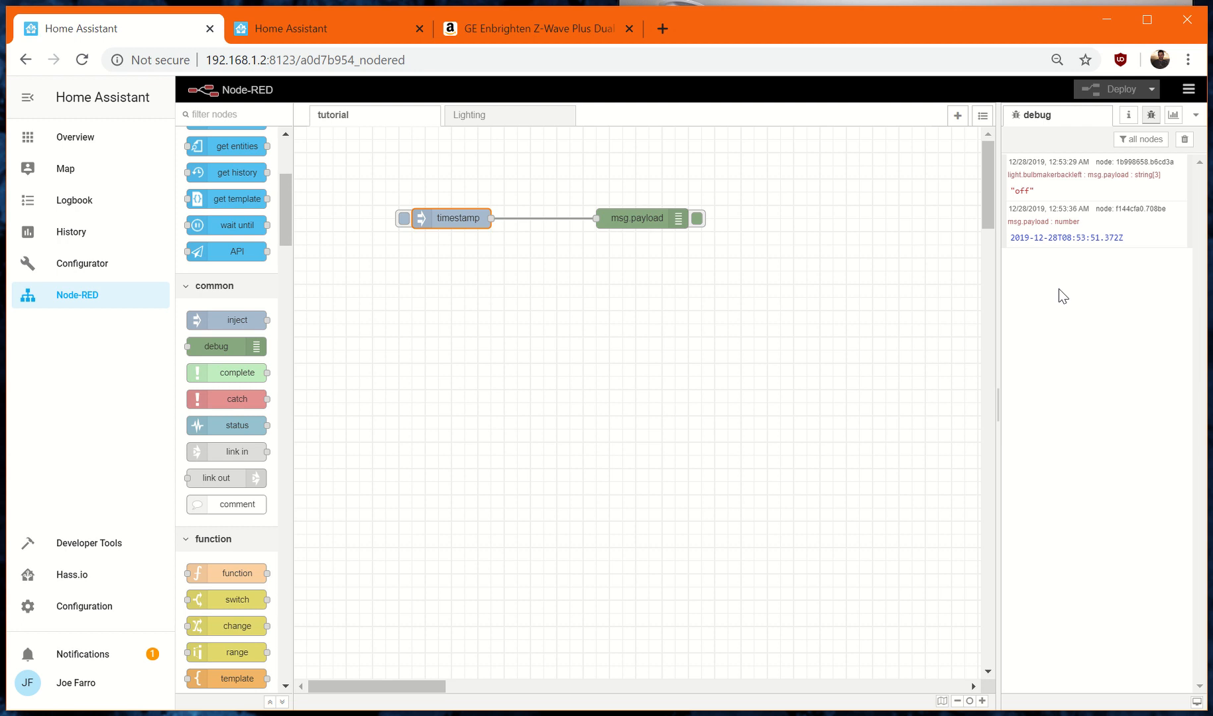
click(421, 248)
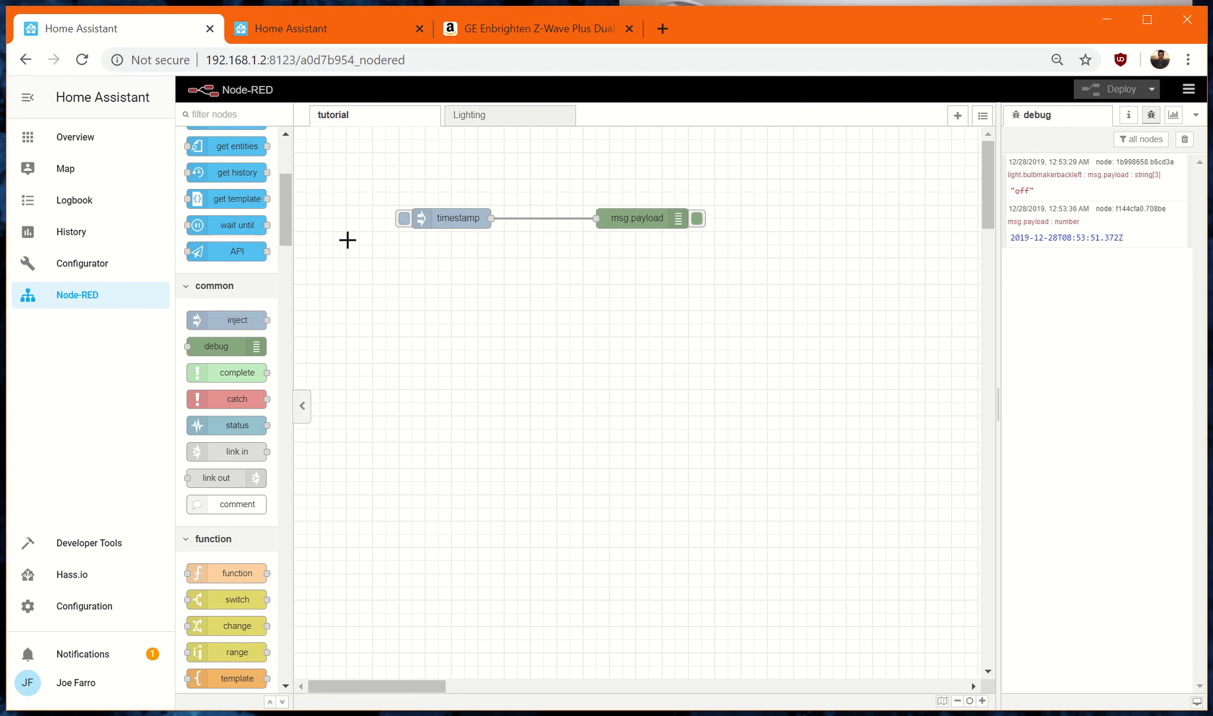
View the Lighting flow, then add a new flow and name it Security.
click(527, 128)
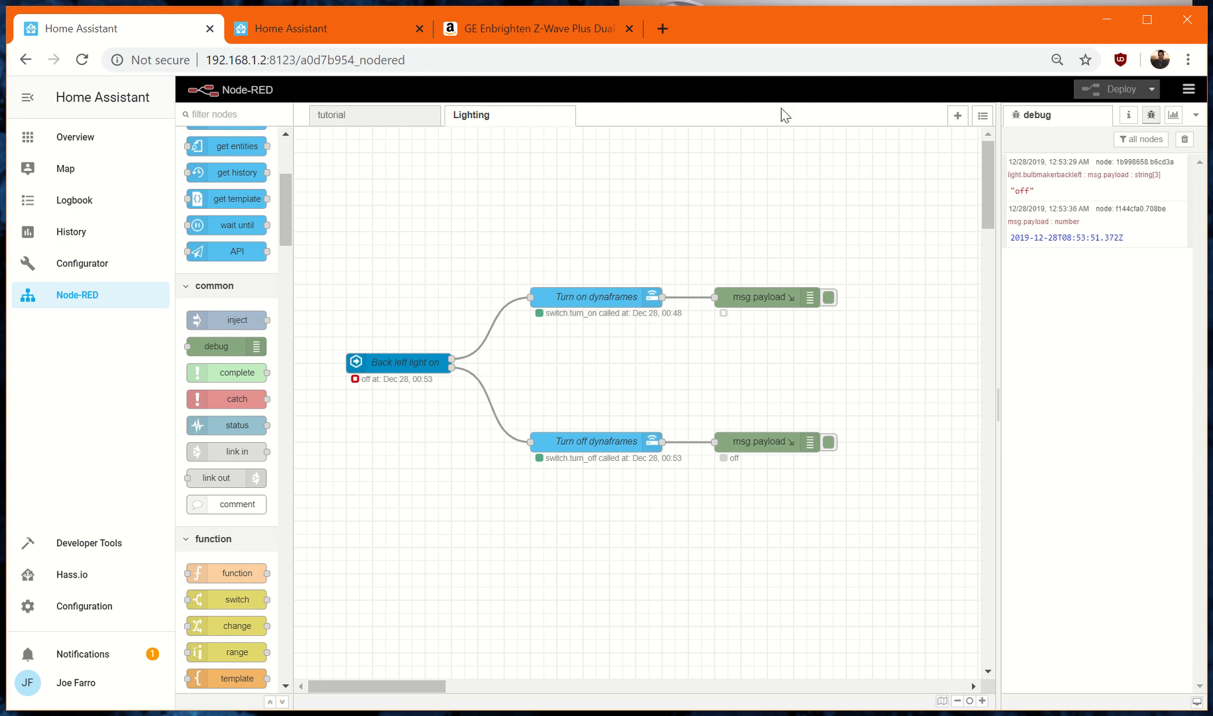
click(957, 116)
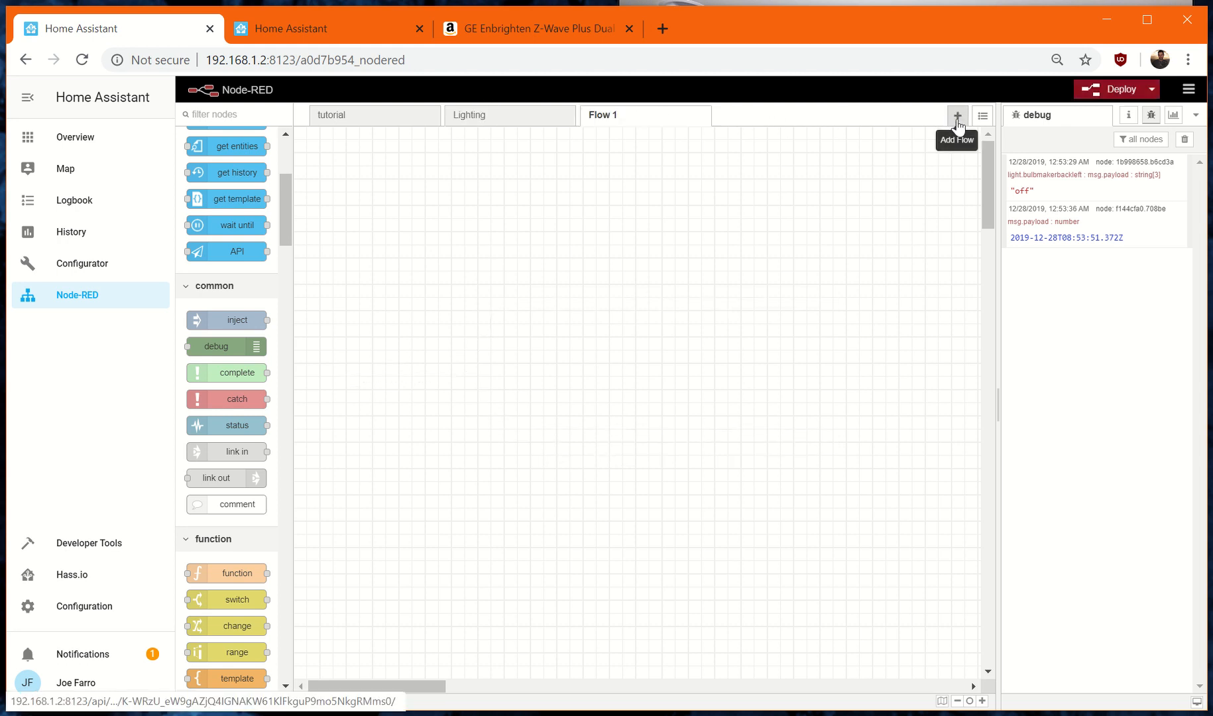
double_click(619, 117)
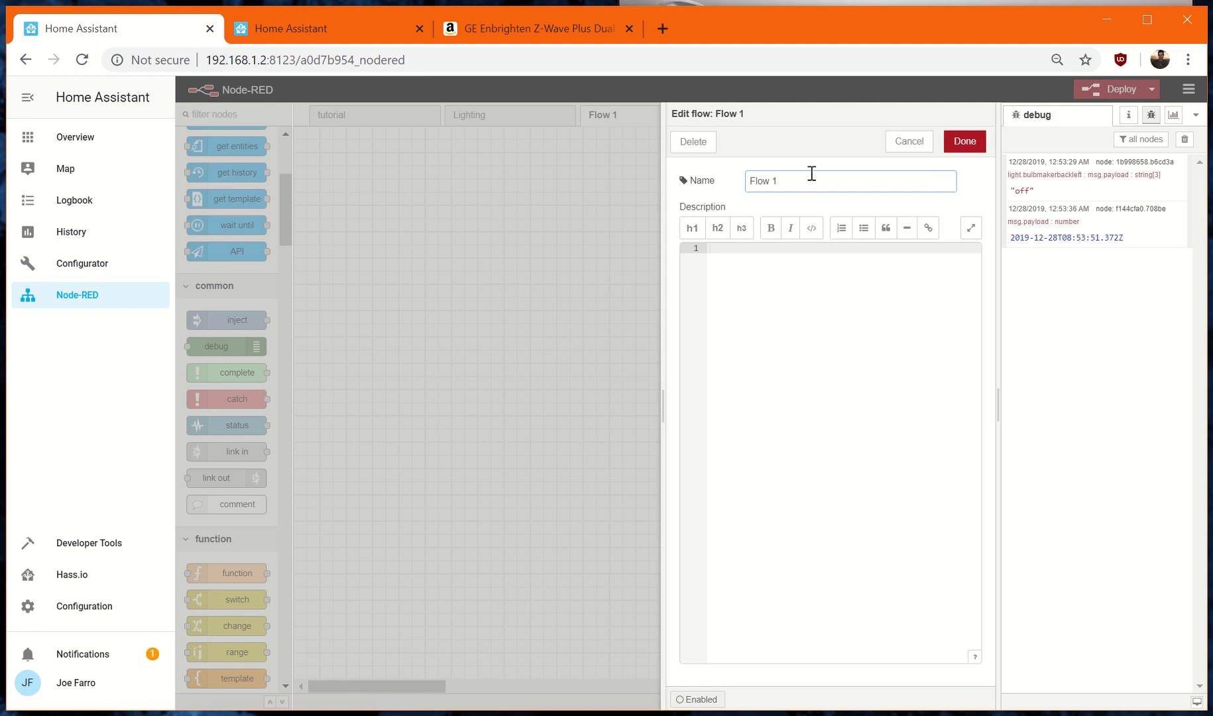
drag(809, 175, 633, 198)
text(D)
click(962, 142)
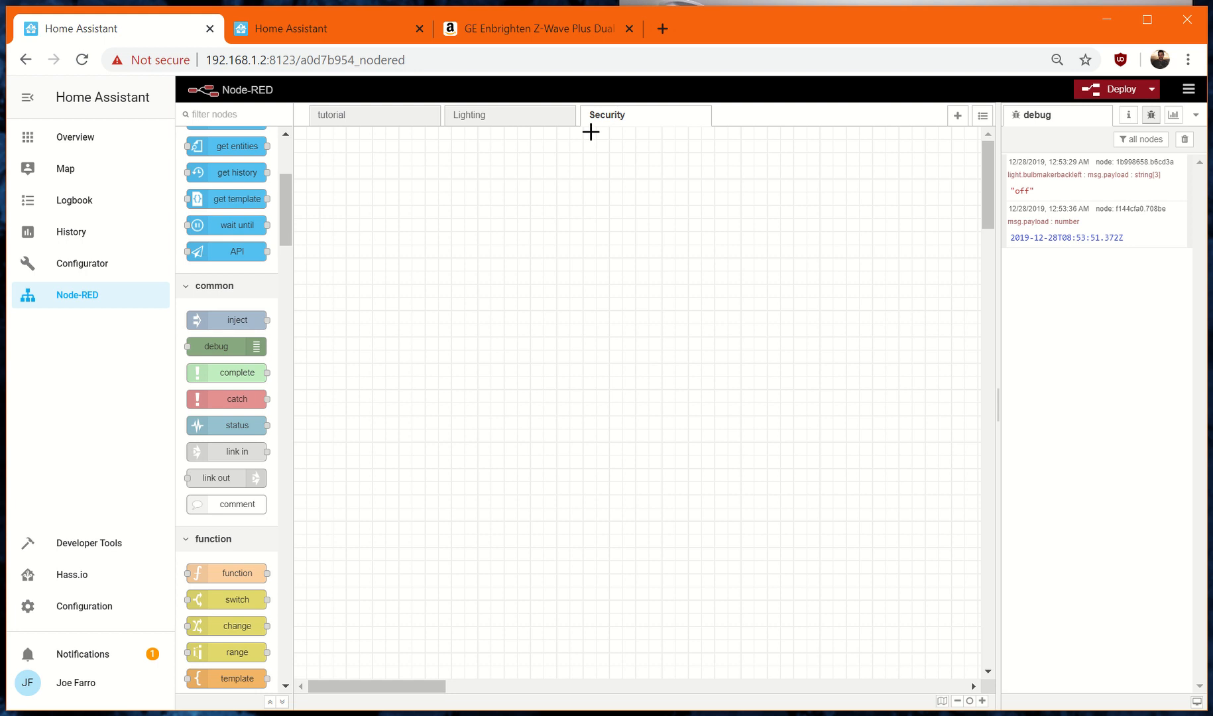
Delete the Security flow and return to the tutorial flow.
click(550, 118)
double_click(607, 118)
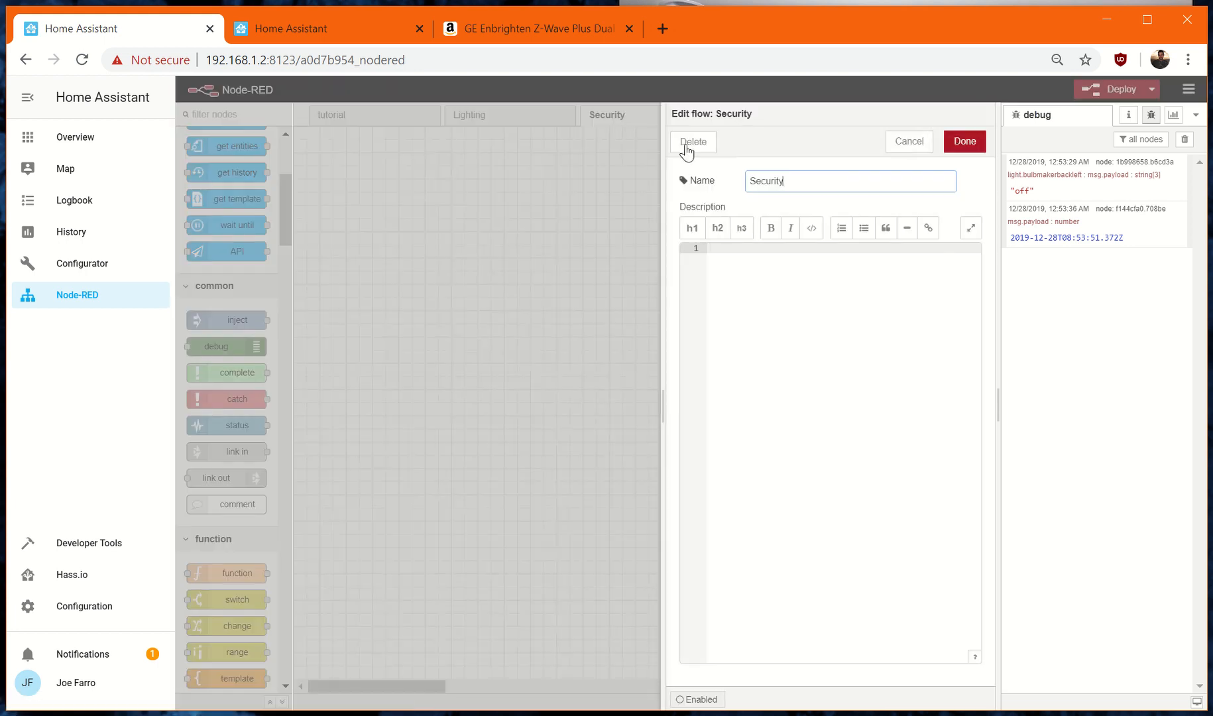
click(690, 143)
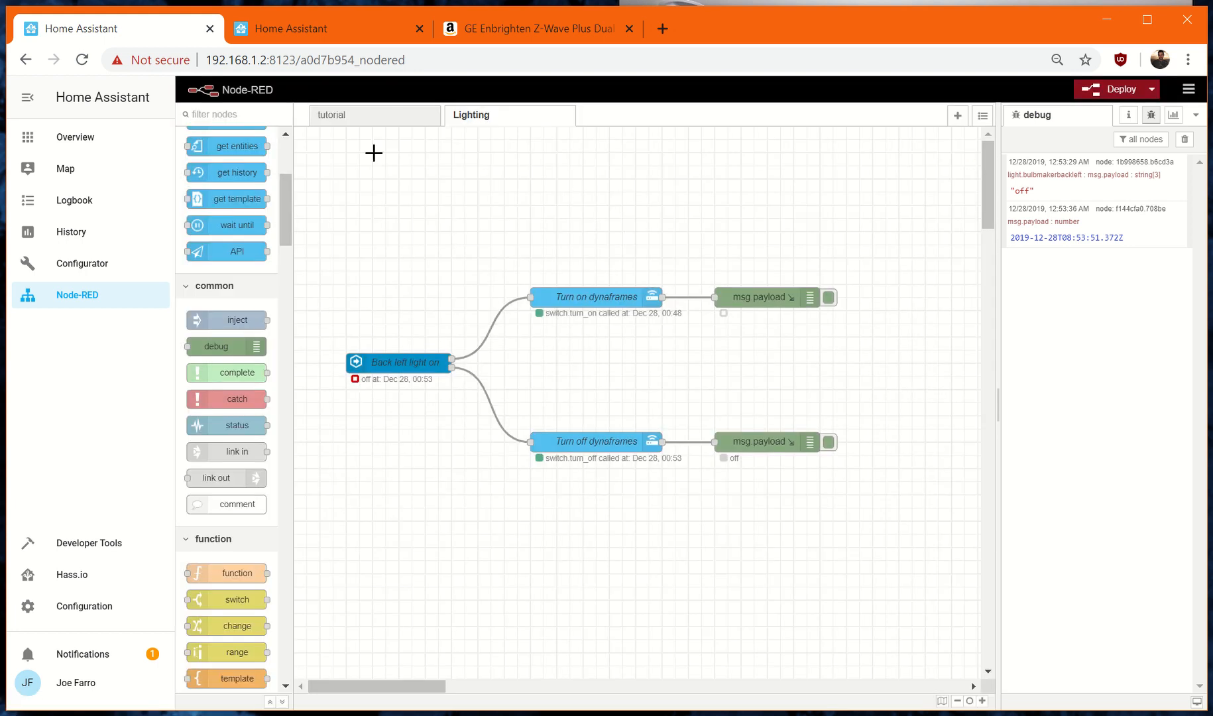
click(375, 119)
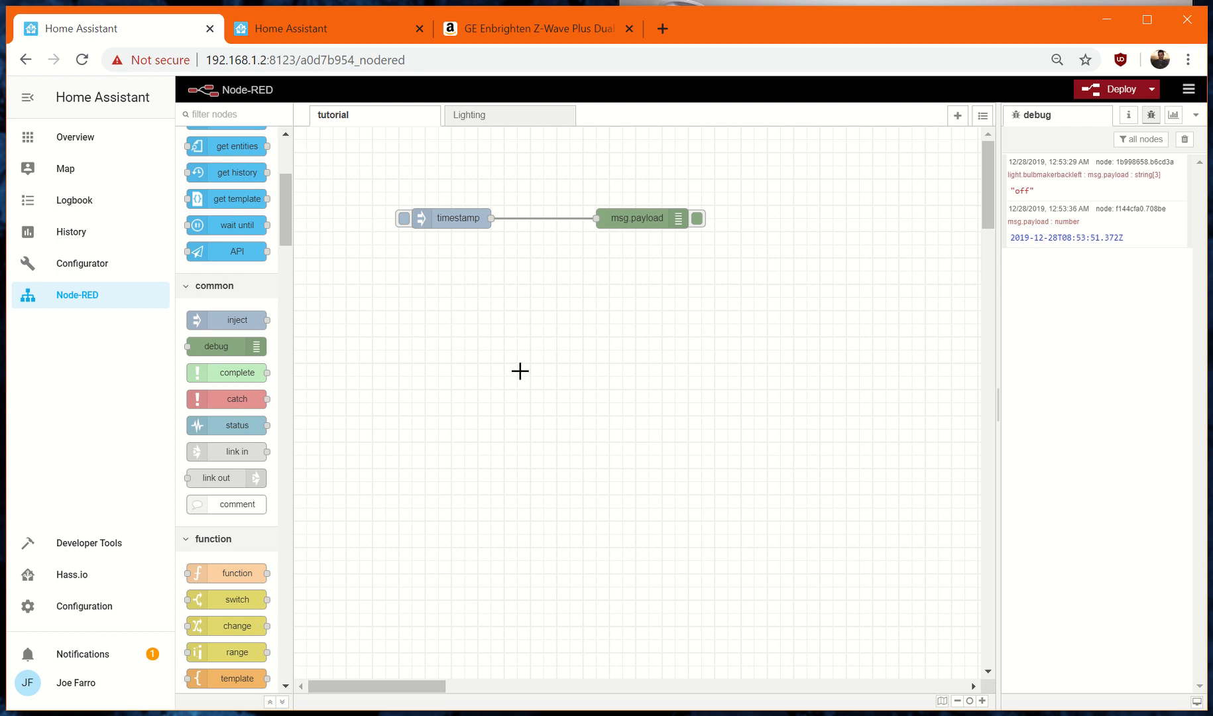
Try the browser page zoom and the workspace zoom in both directions on the tutorial flow.
scroll(575, 433, up, 3)
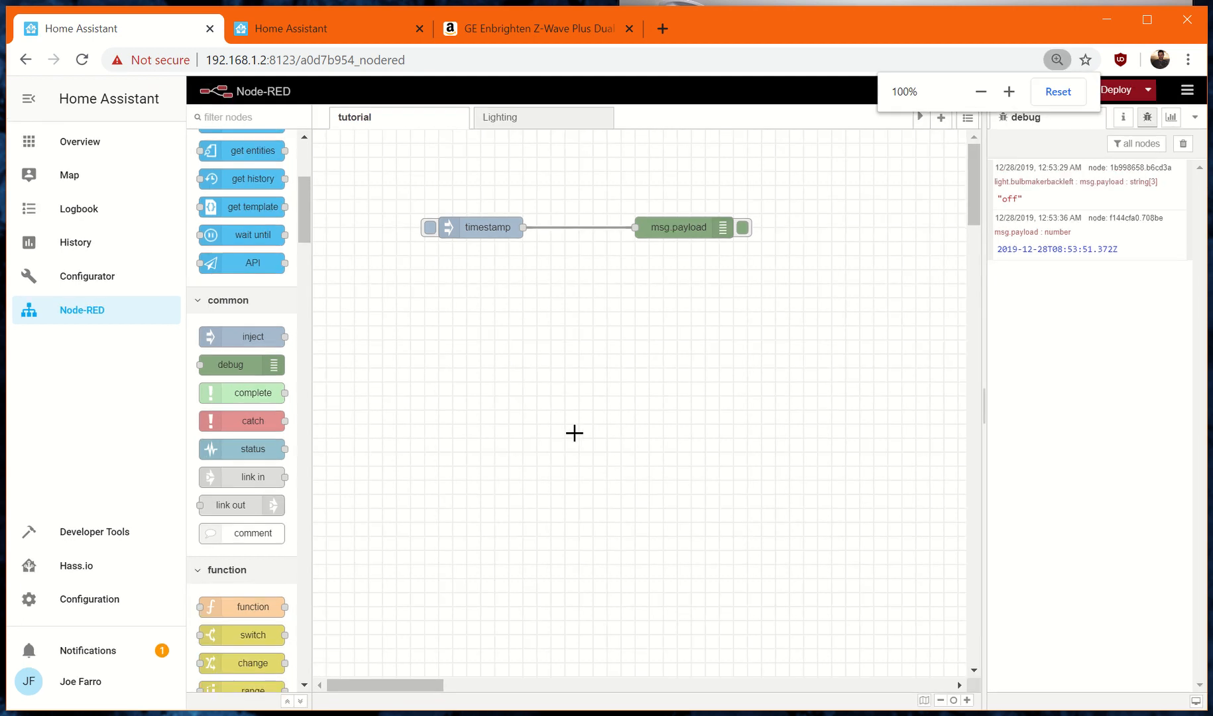
scroll(574, 433, down, 3)
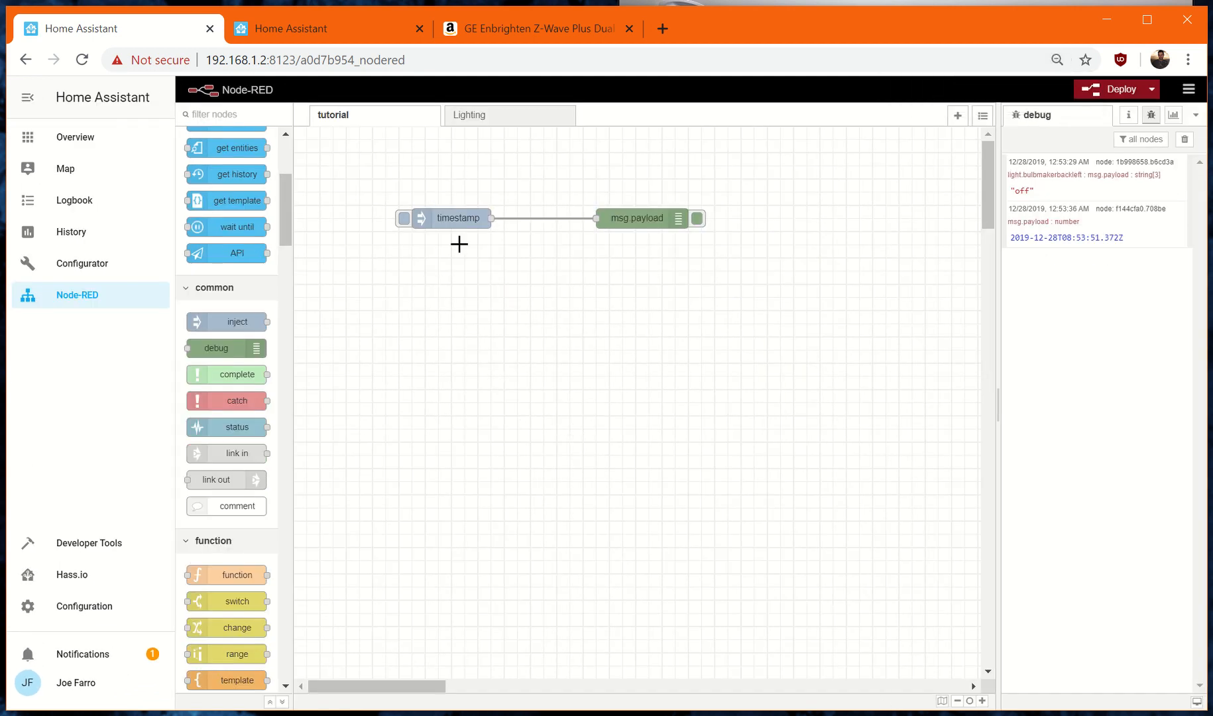
click(980, 702)
click(980, 701)
click(957, 701)
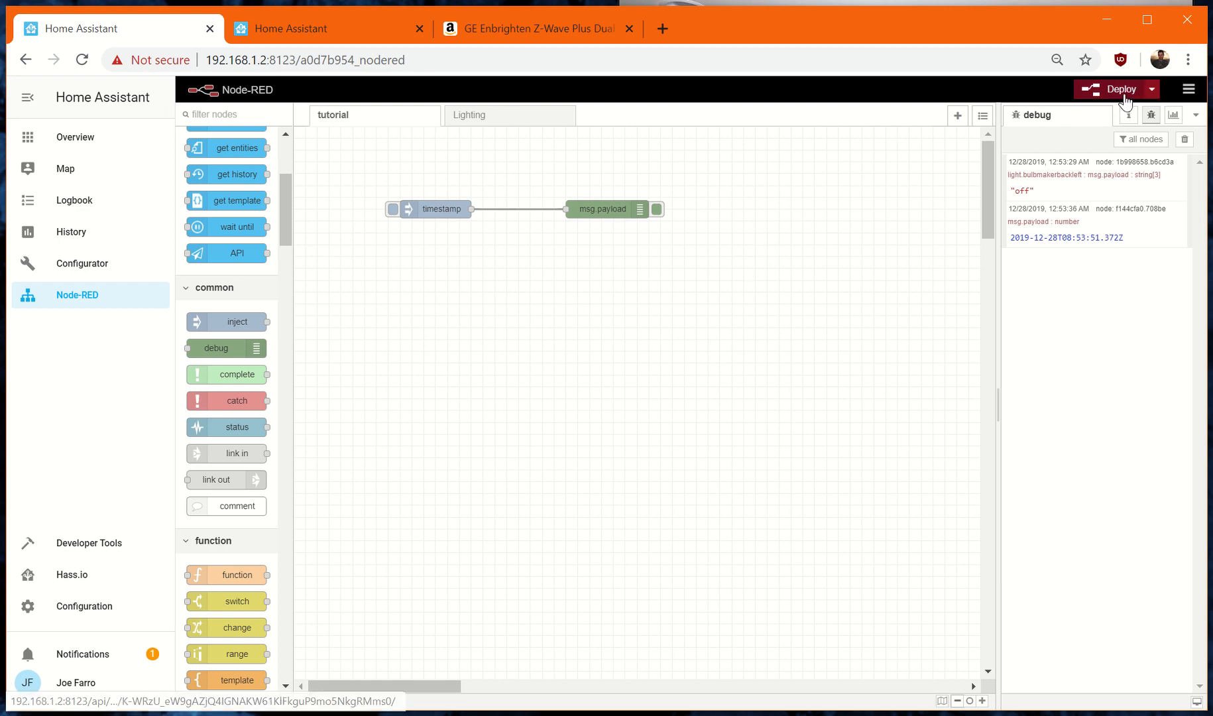
Look over the deploy modes and flow management options, then view the JSON export of the current flow.
click(1157, 98)
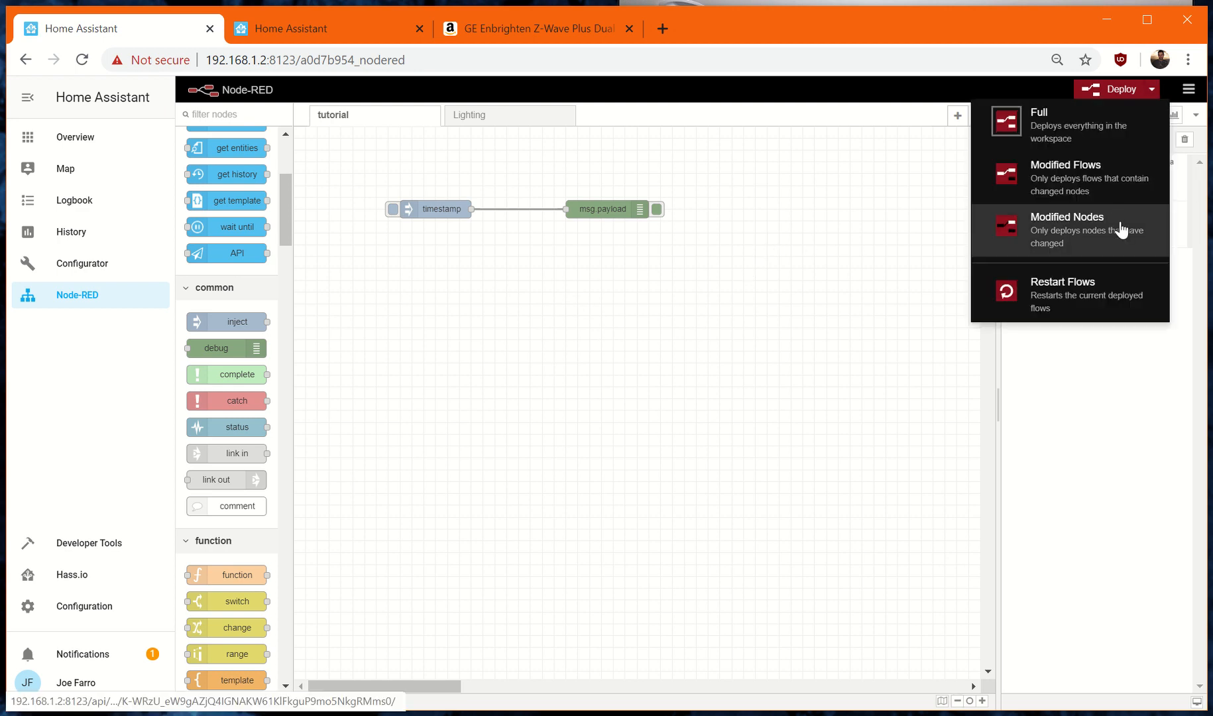
click(1191, 95)
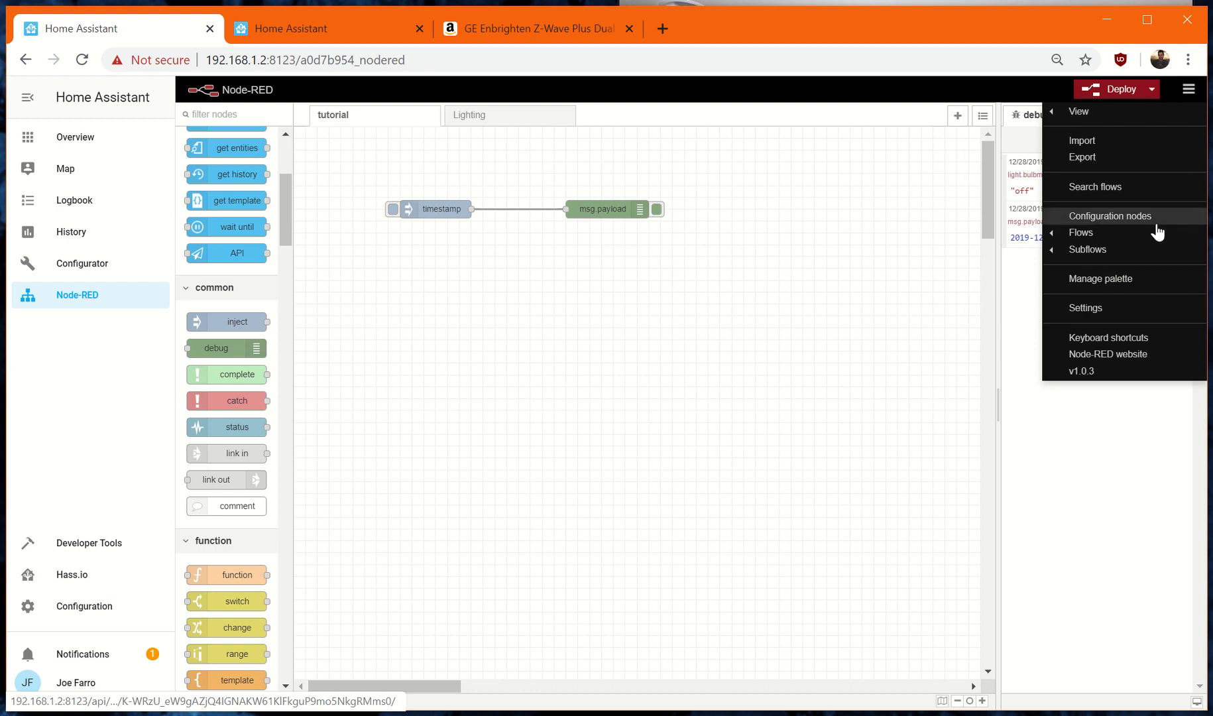
mouse_move(1147, 235)
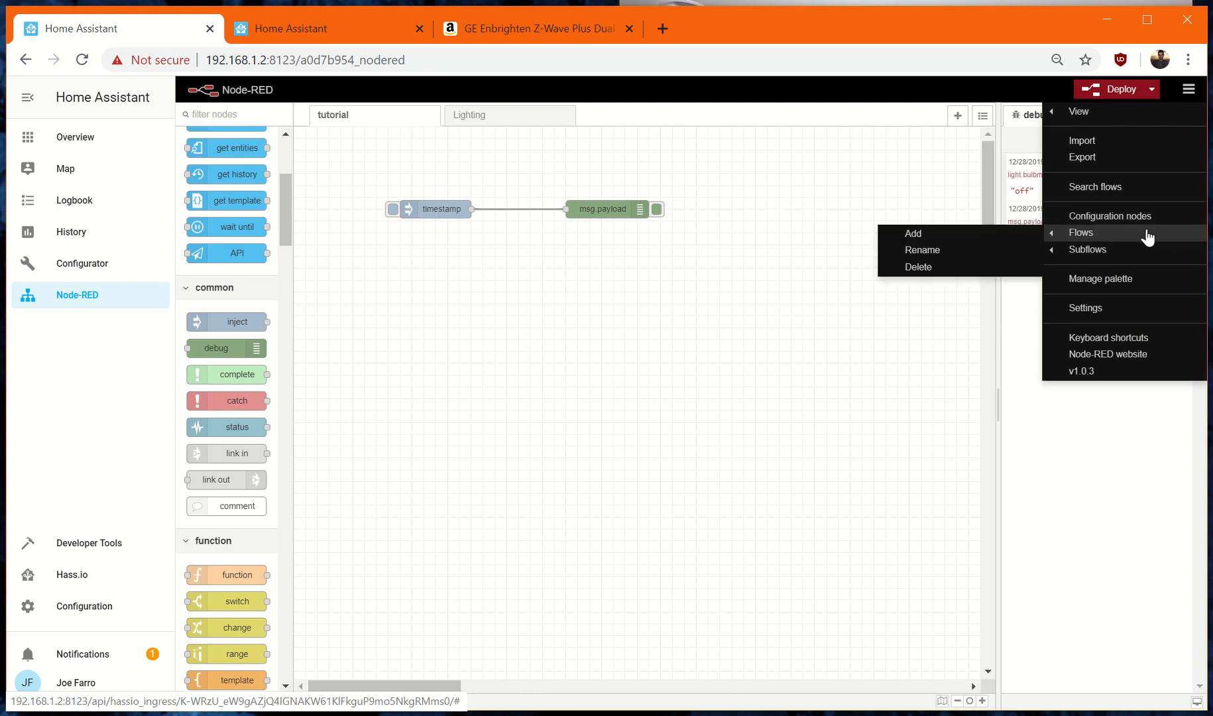
click(1165, 161)
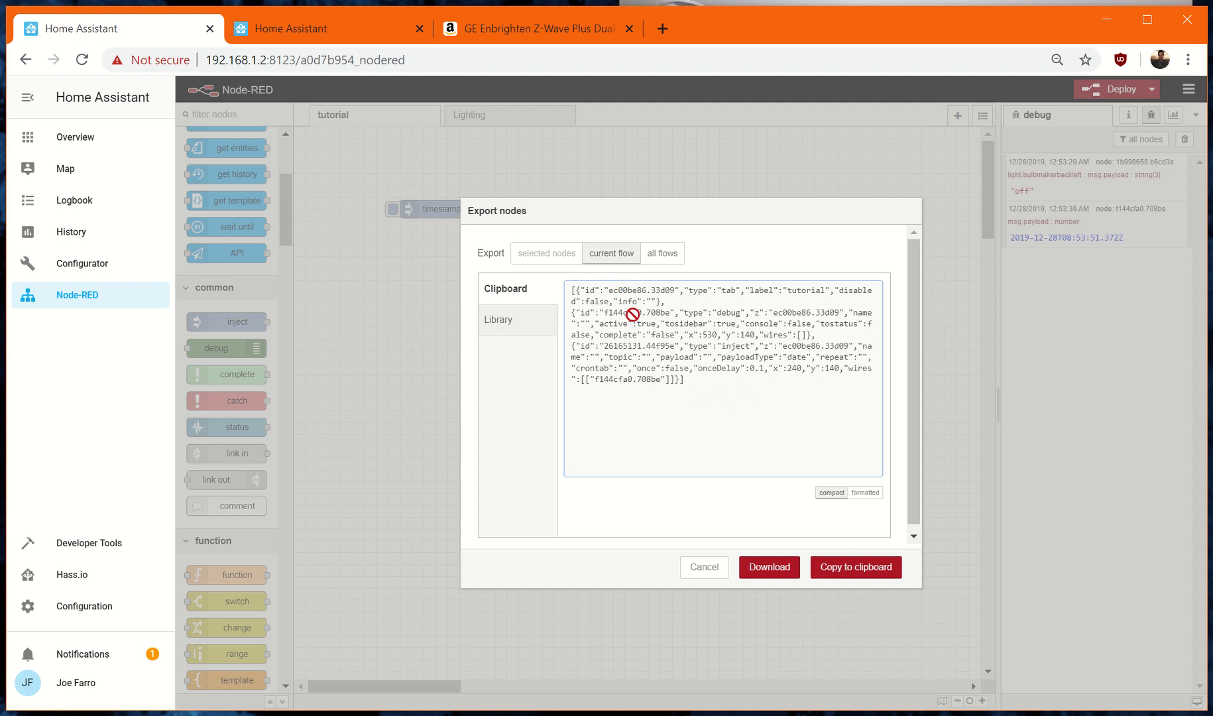
click(754, 563)
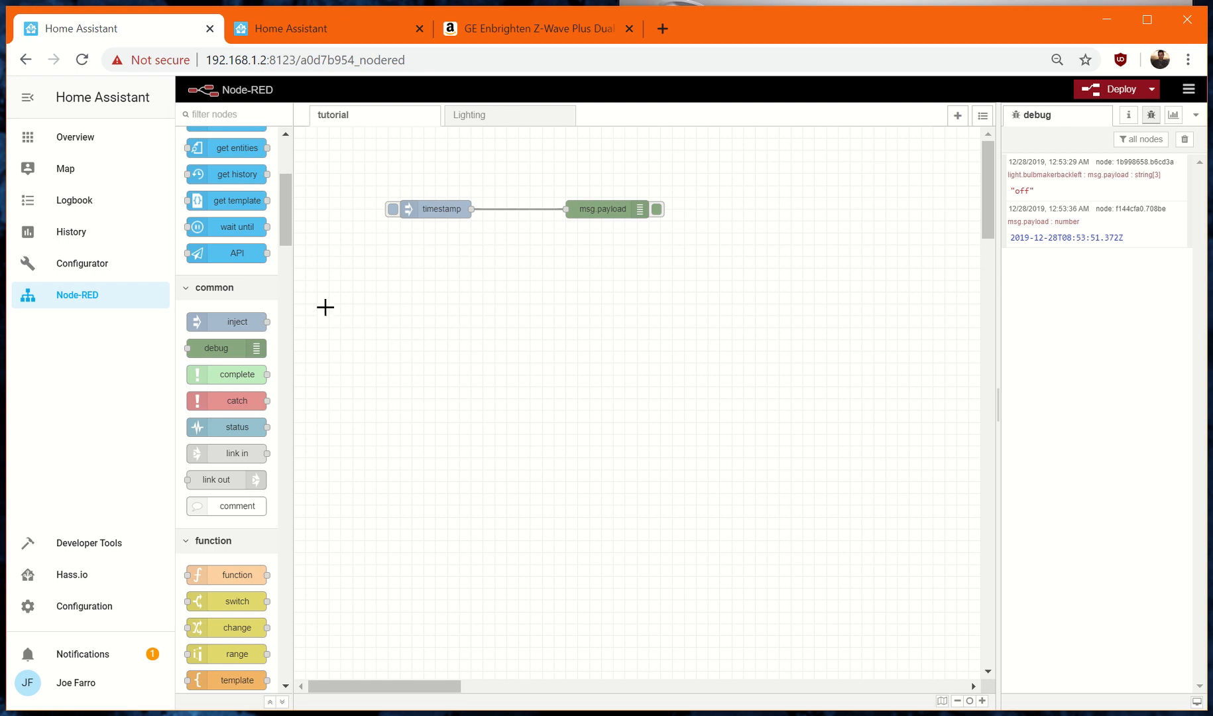
Add an events: state node below the timestamp node, name it IsLightOn, and check its Home Assistant server settings.
scroll(293, 279, up, 4)
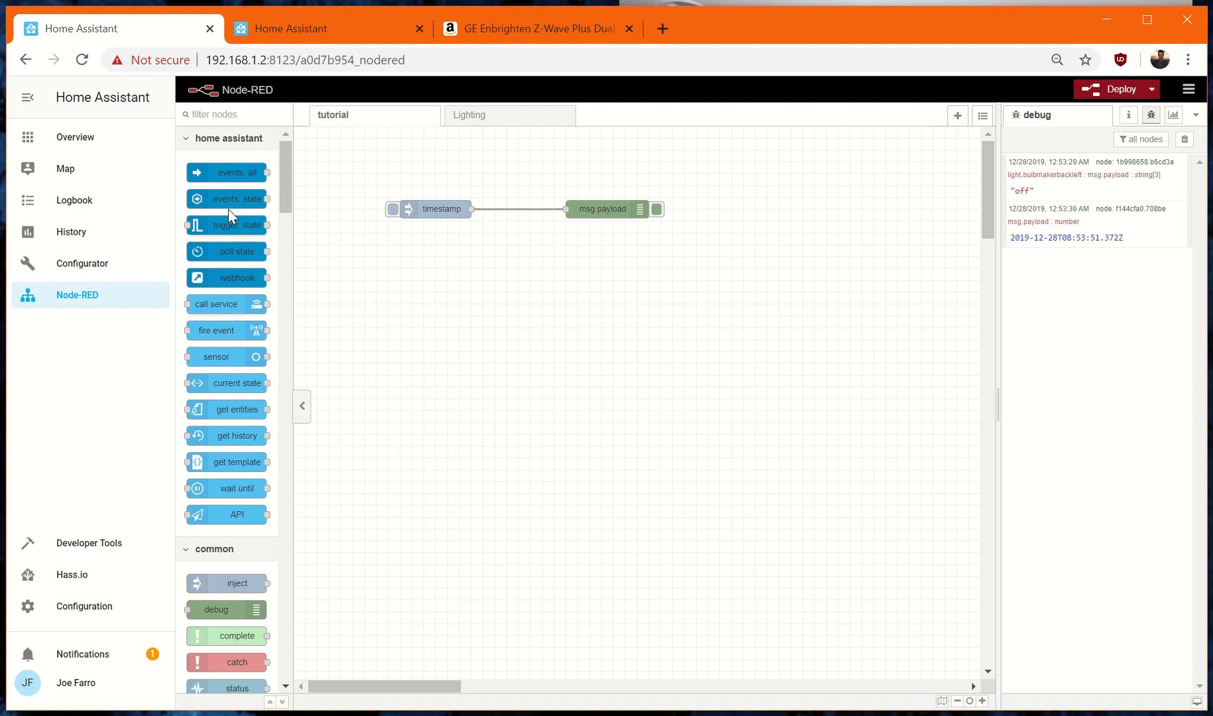
drag(227, 199, 432, 303)
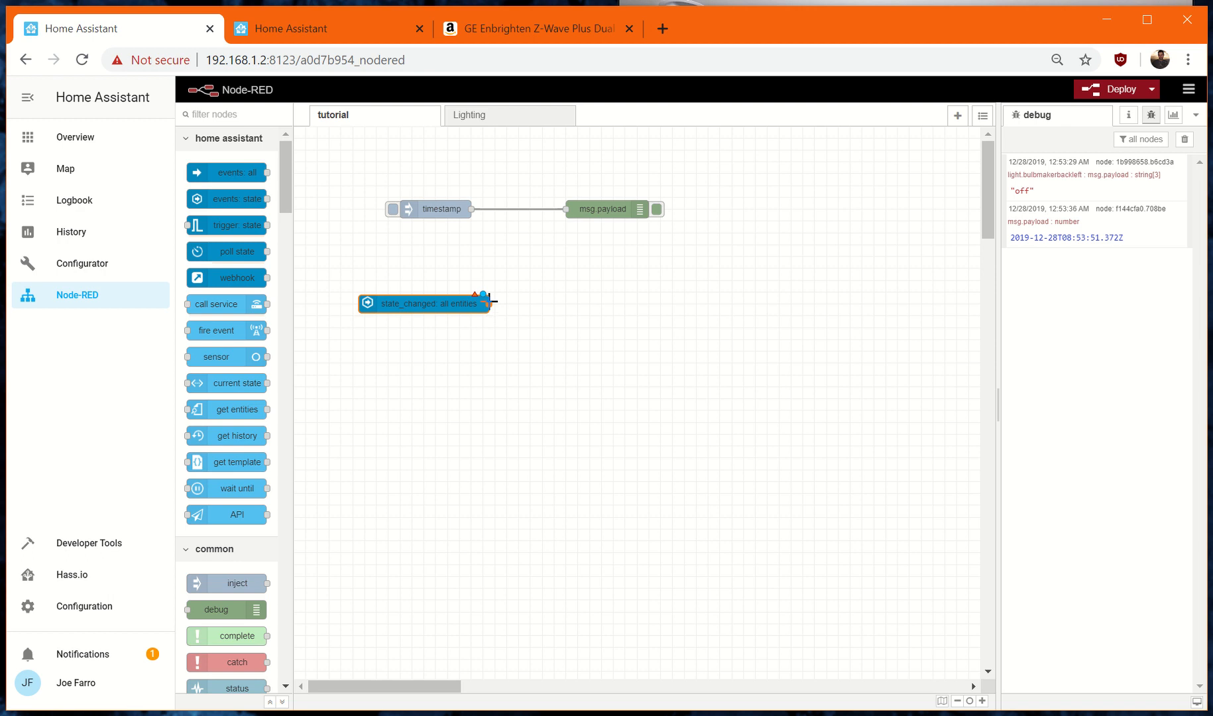
double_click(454, 304)
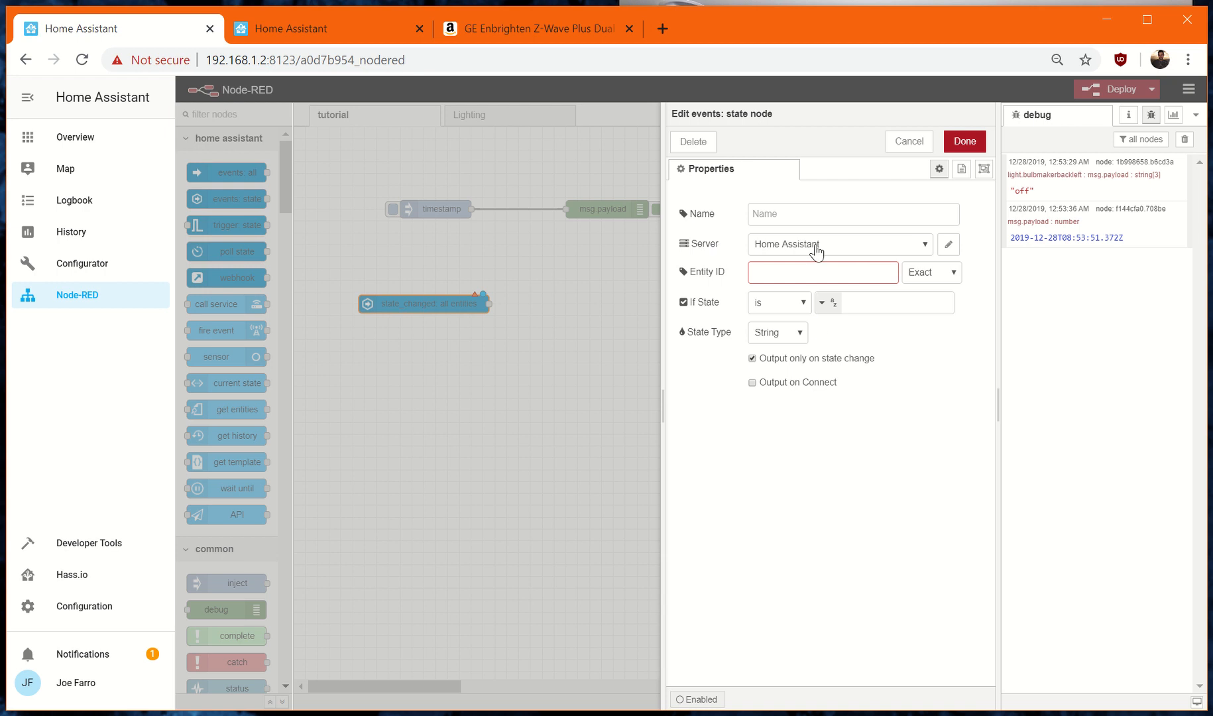
click(780, 215)
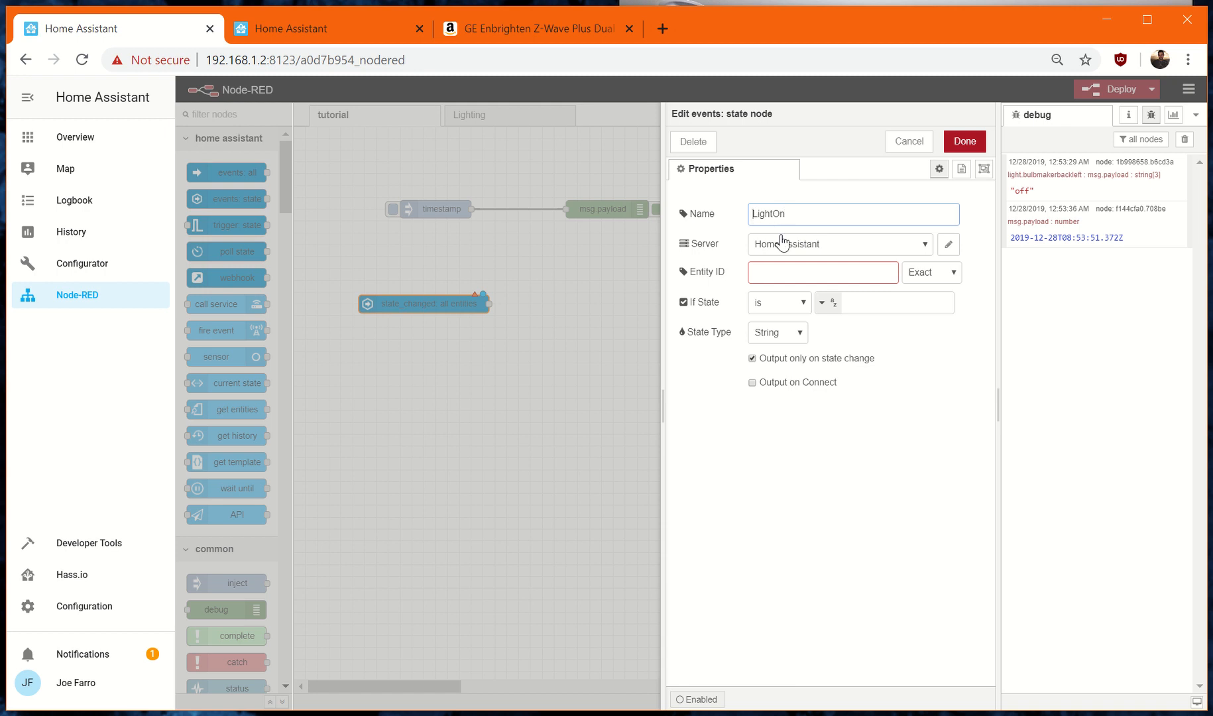
text(Is)
click(949, 245)
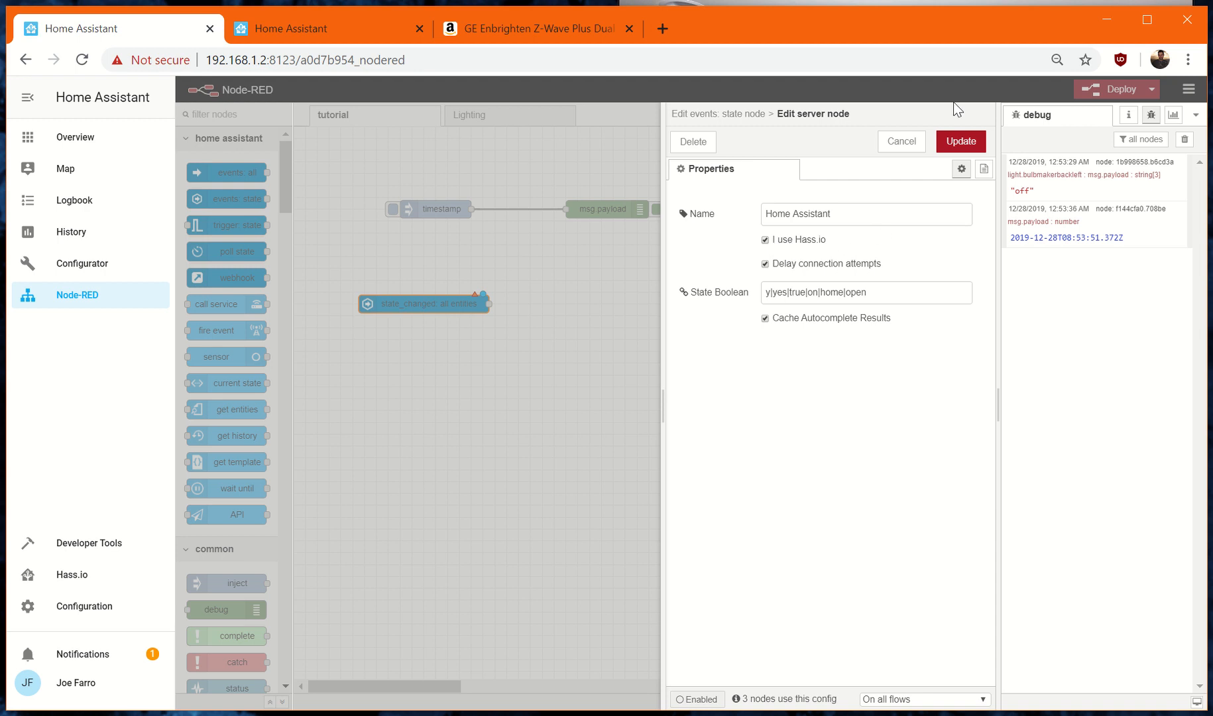
click(961, 141)
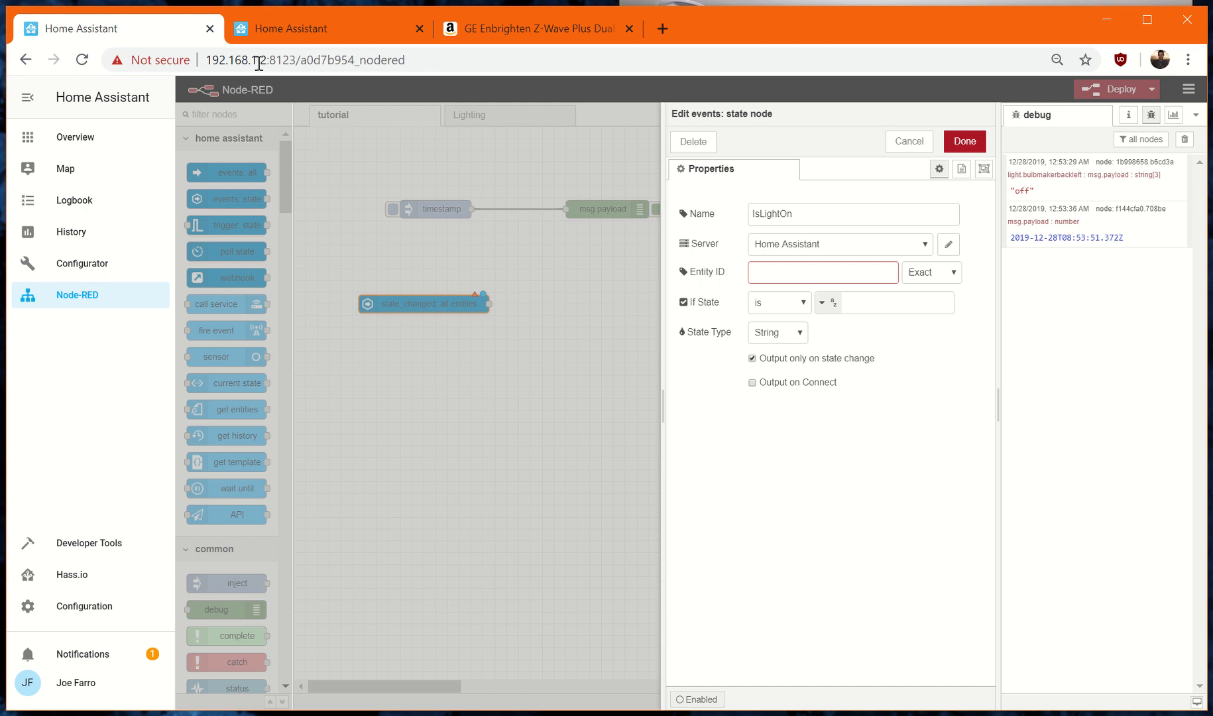
Look up the entity ID of the Maker Bl light in the Home Assistant overview.
click(271, 34)
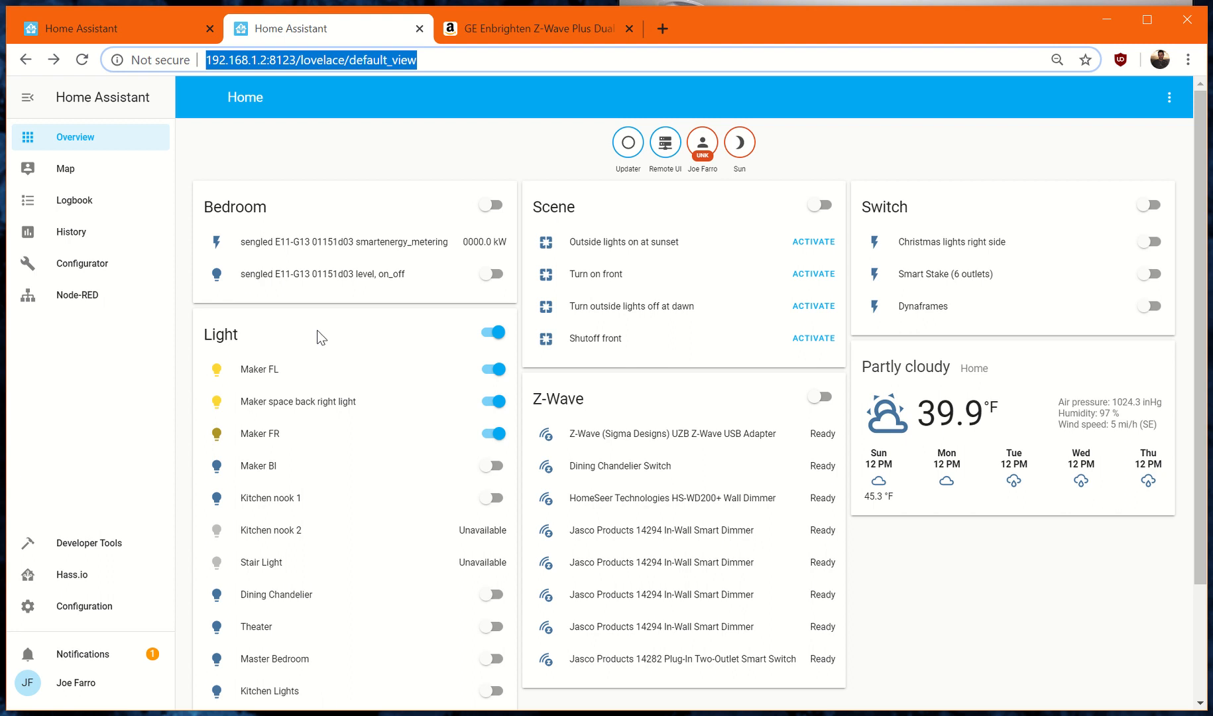
click(268, 473)
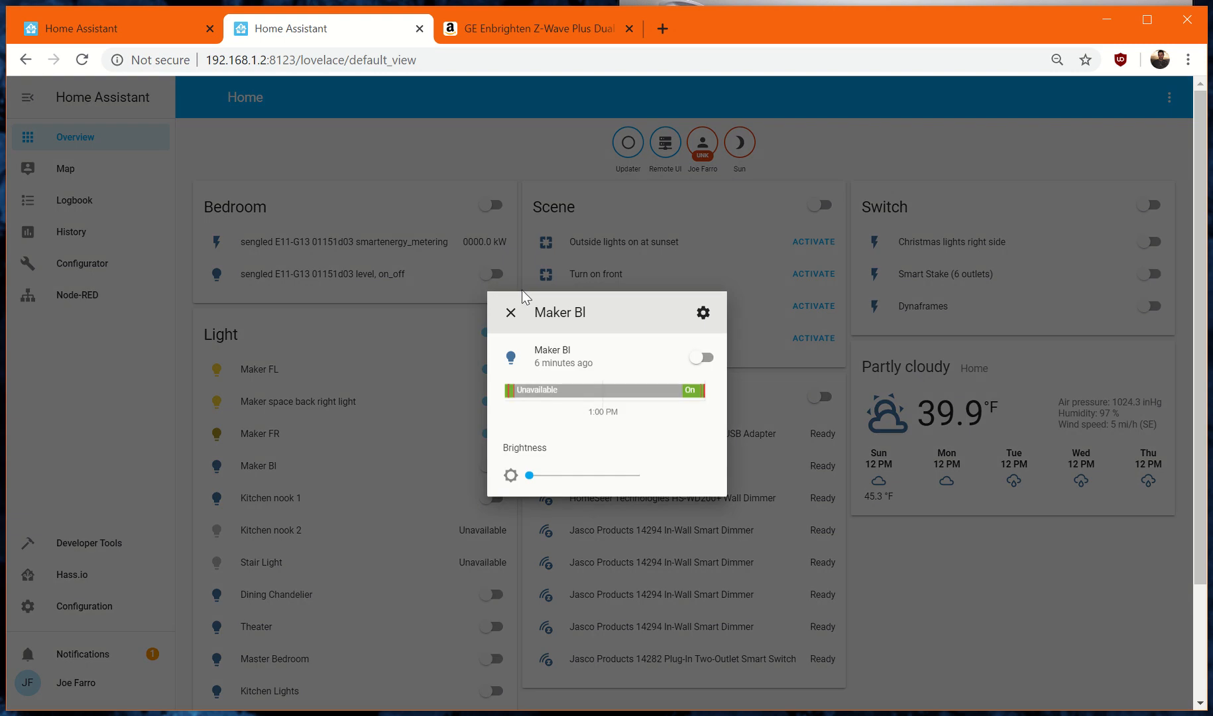
click(705, 314)
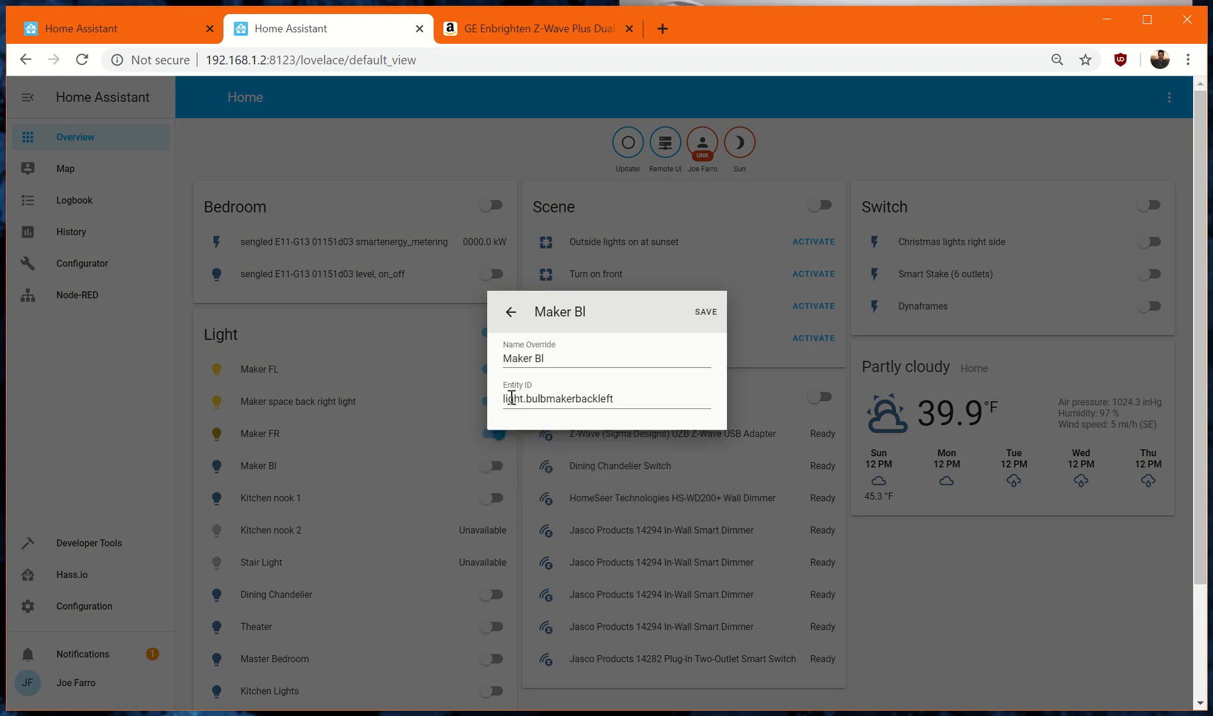
double_click(657, 402)
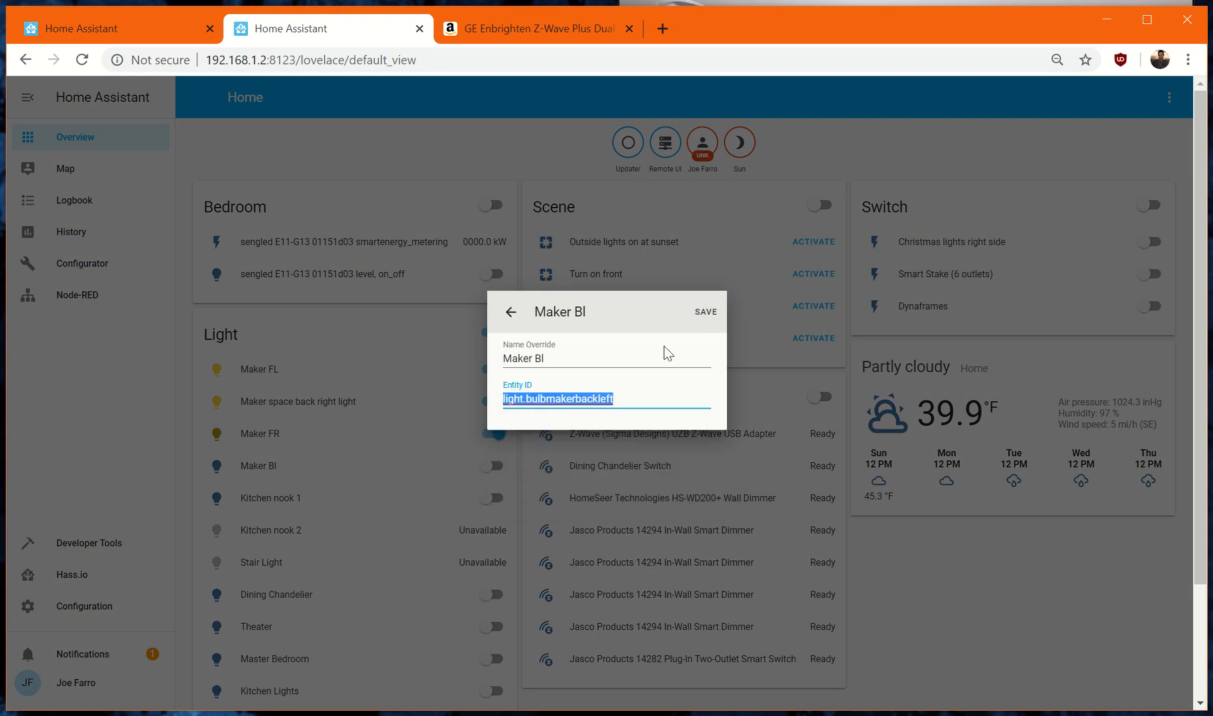
click(697, 313)
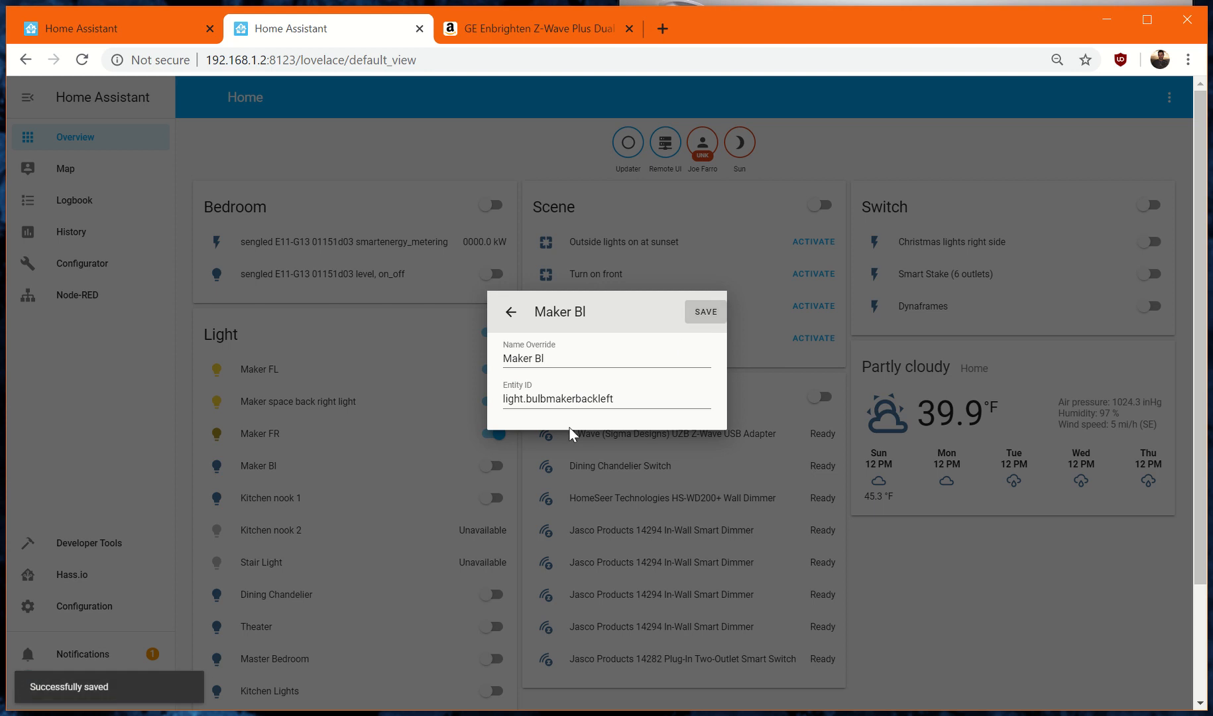
click(509, 314)
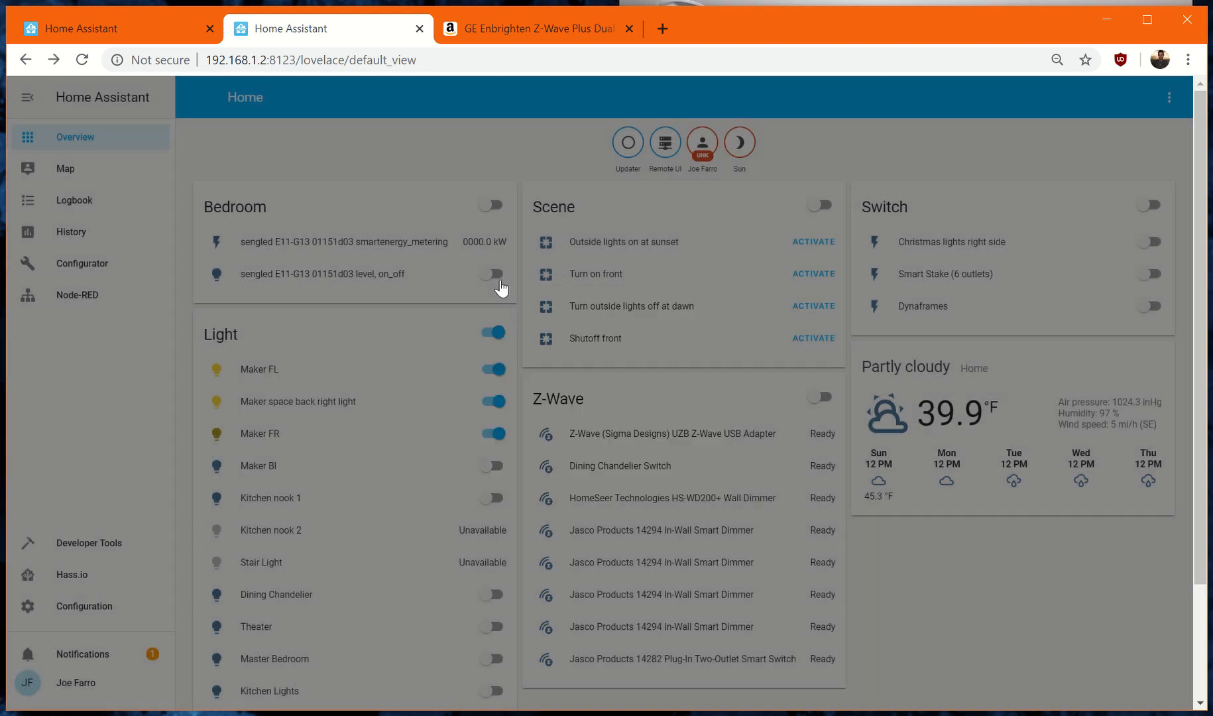
click(510, 312)
Back in Node-RED, set the IsLightOn node's entity ID to light.bulbmakerbackleft and its If State condition to is on.
click(112, 31)
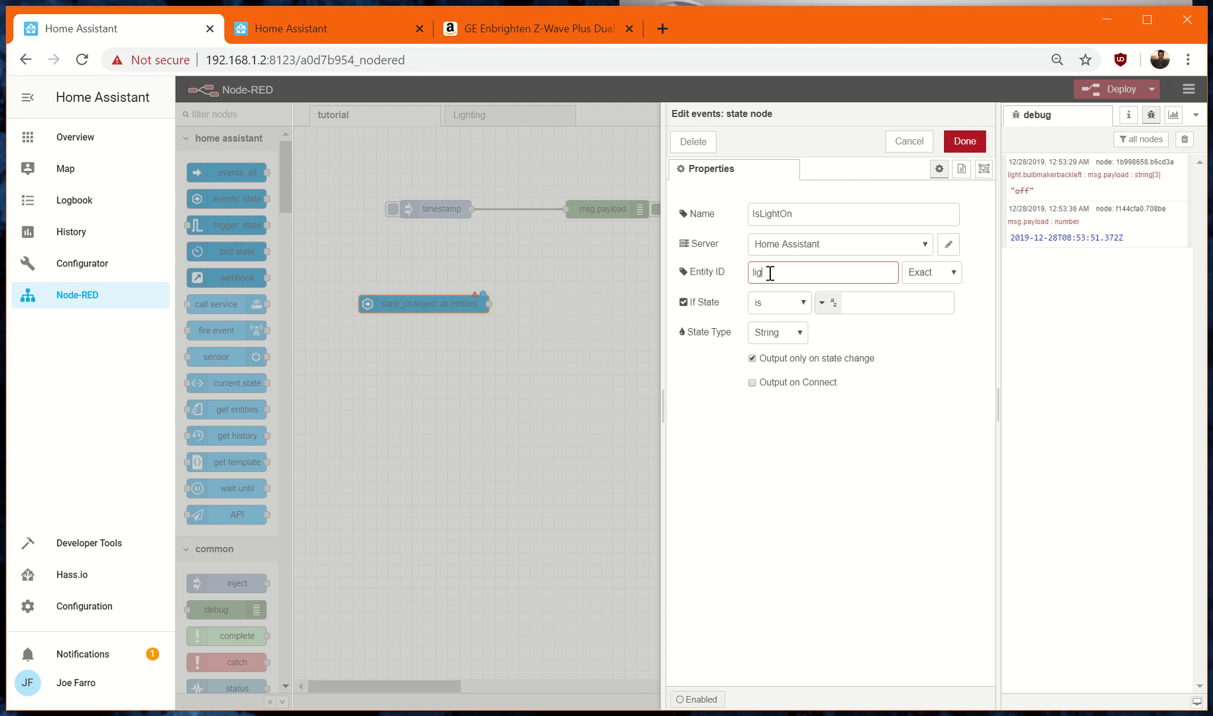
text(.)
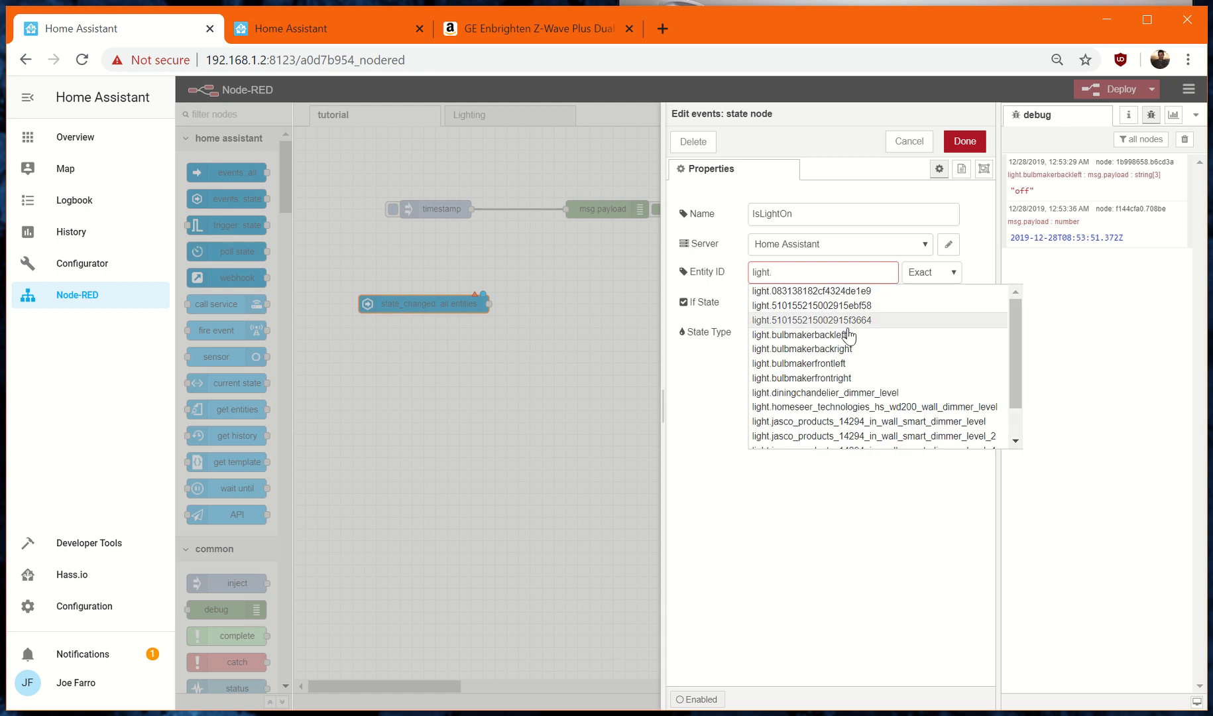
click(862, 335)
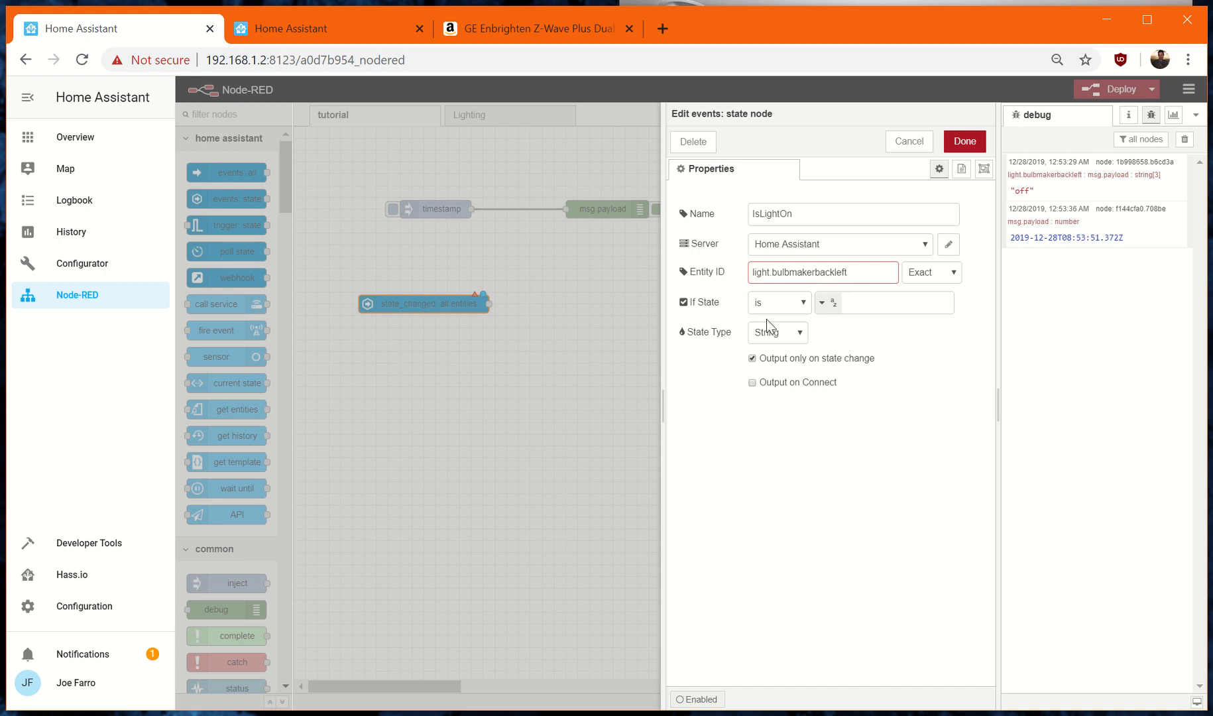
click(885, 307)
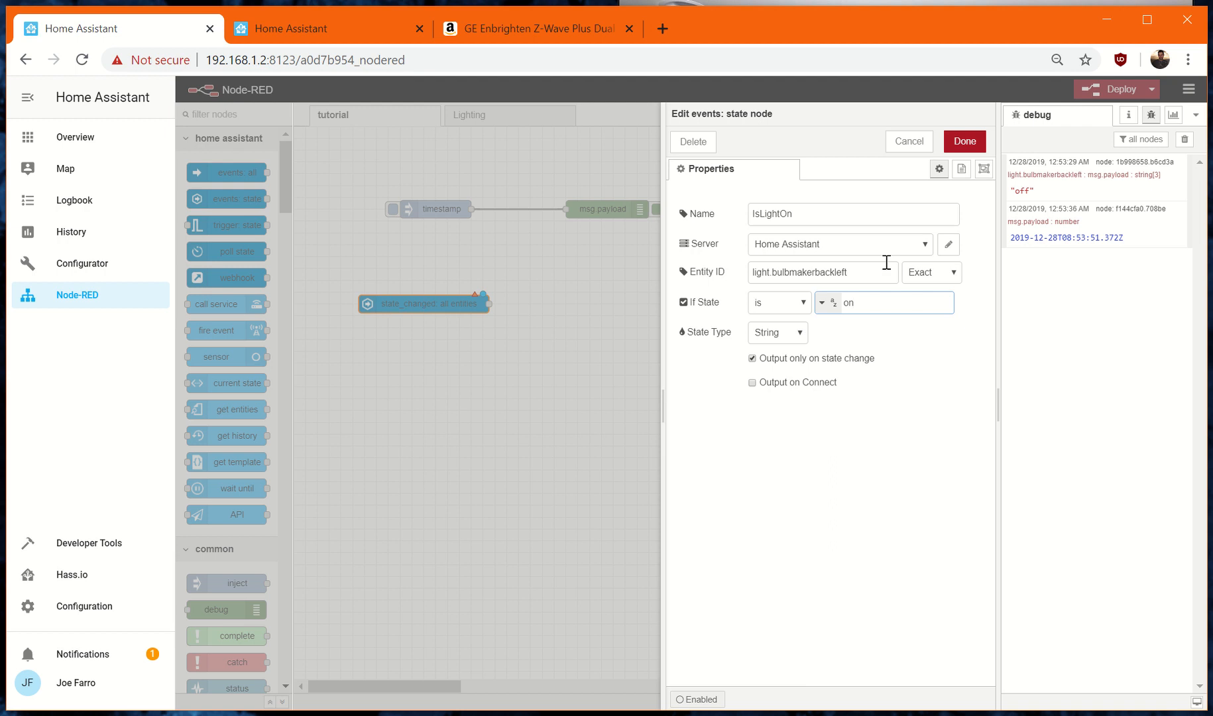
click(964, 141)
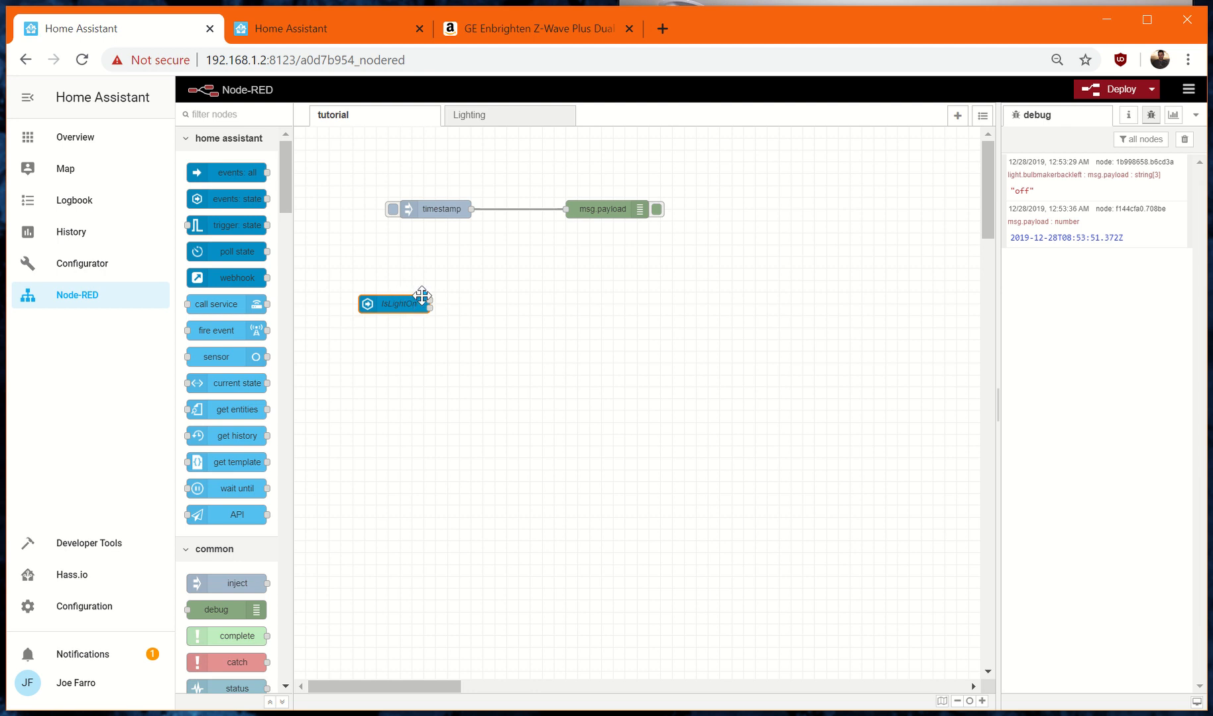
Duplicate the msg.payload debug node and place the copy level with the IsLightOn node.
click(622, 209)
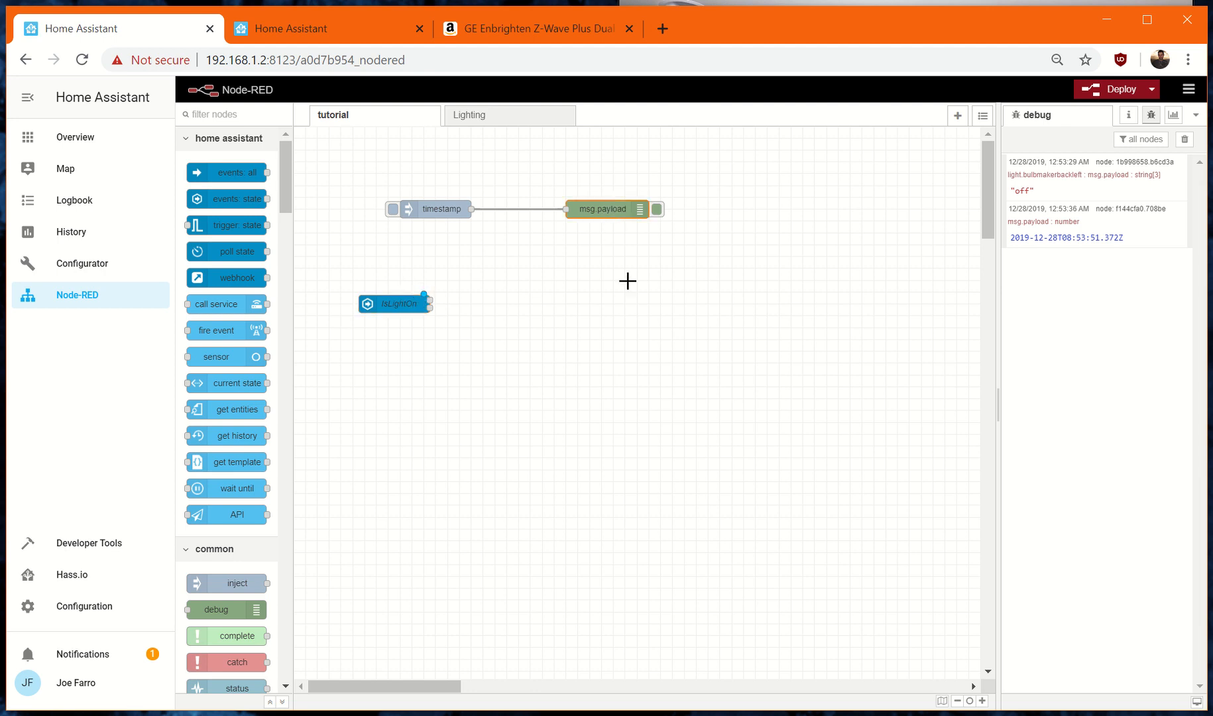
key(ctrl+c)
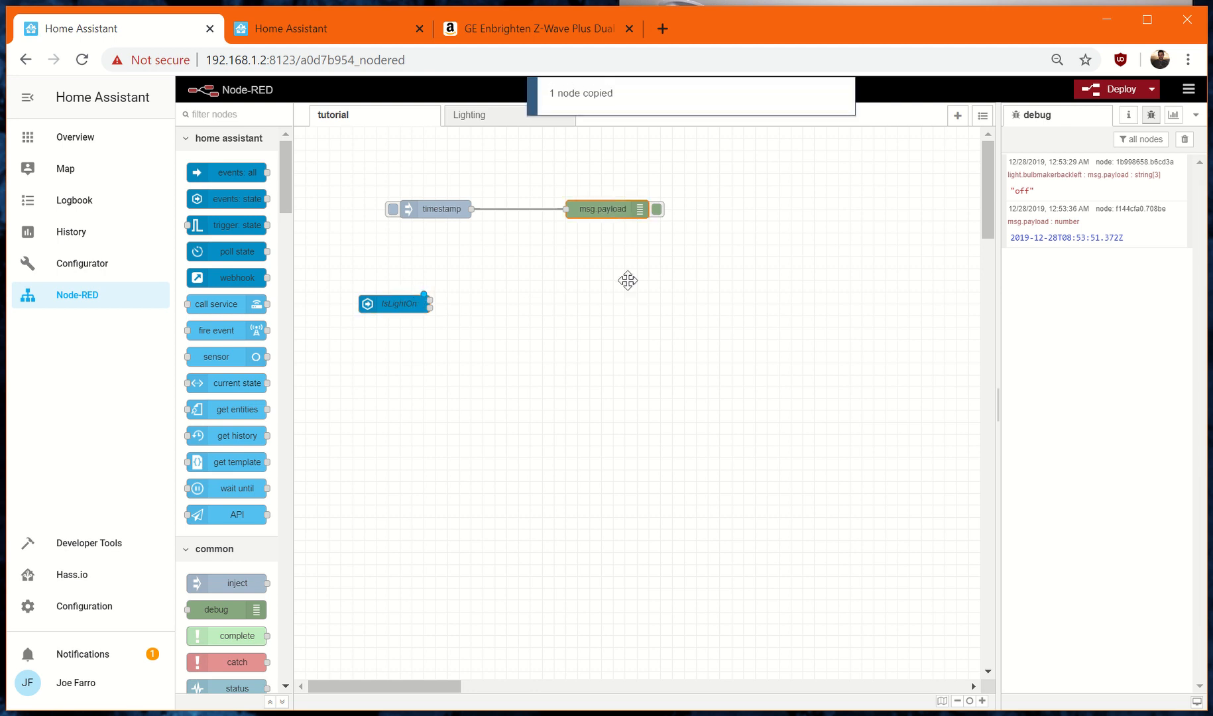
key(ctrl+v)
click(622, 306)
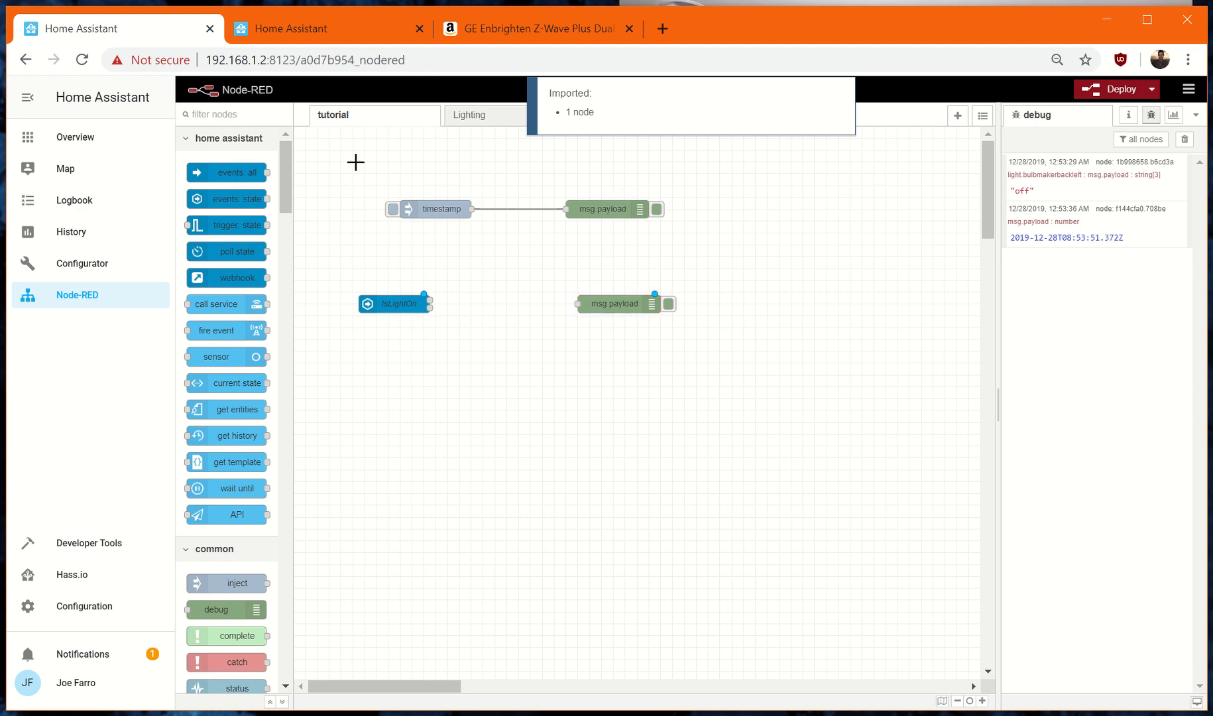
Copy all four nodes of the tutorial flow into a new flow.
drag(355, 160, 765, 427)
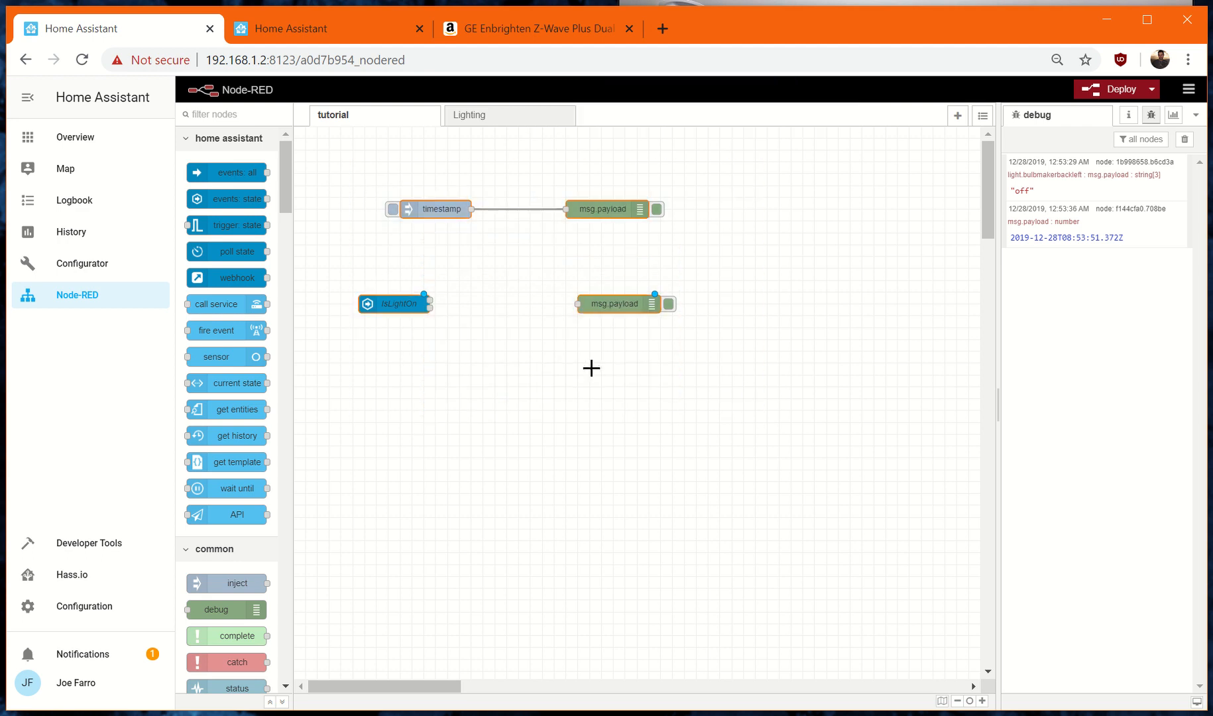
key(ctrl+c)
click(957, 116)
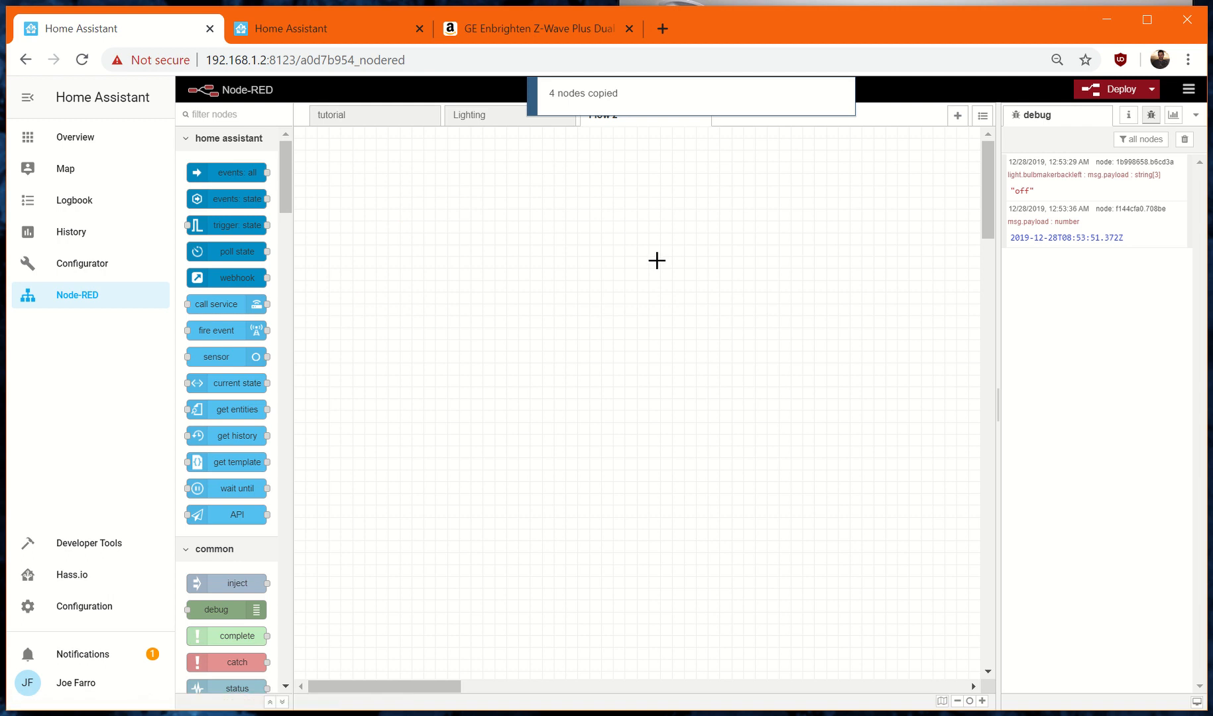
key(ctrl+v)
click(629, 262)
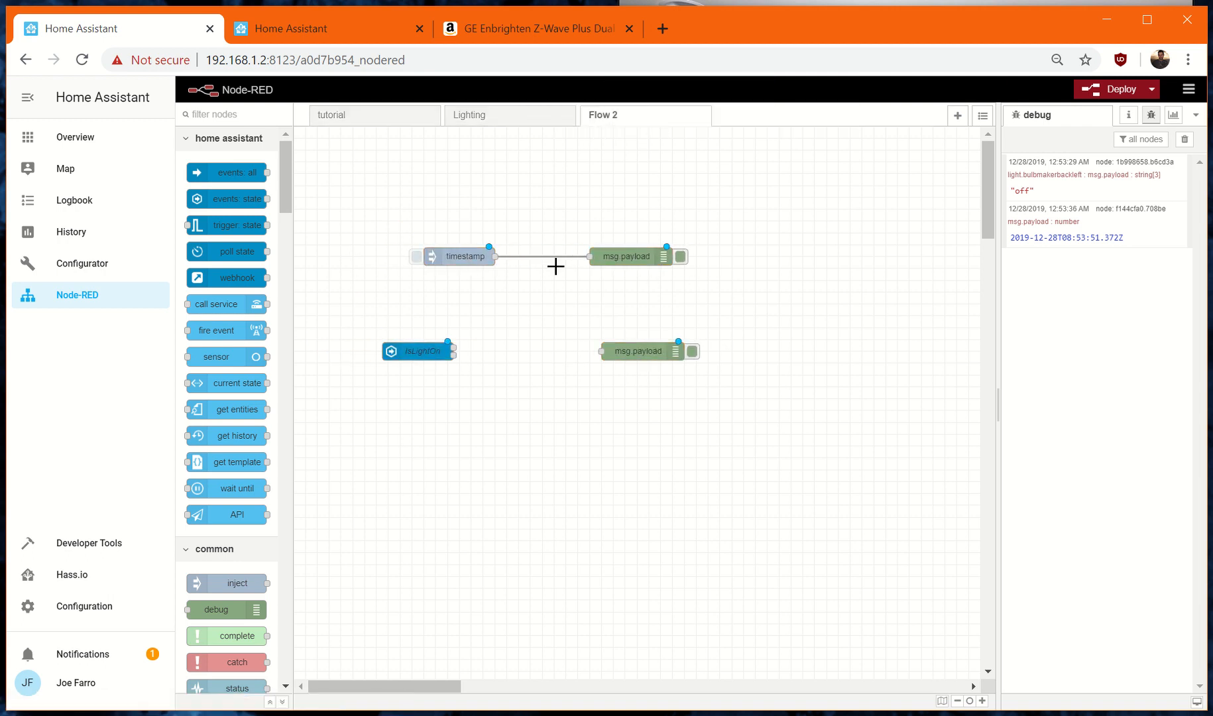
Delete the new flow holding the copied nodes and return to the tutorial flow.
double_click(609, 122)
click(683, 142)
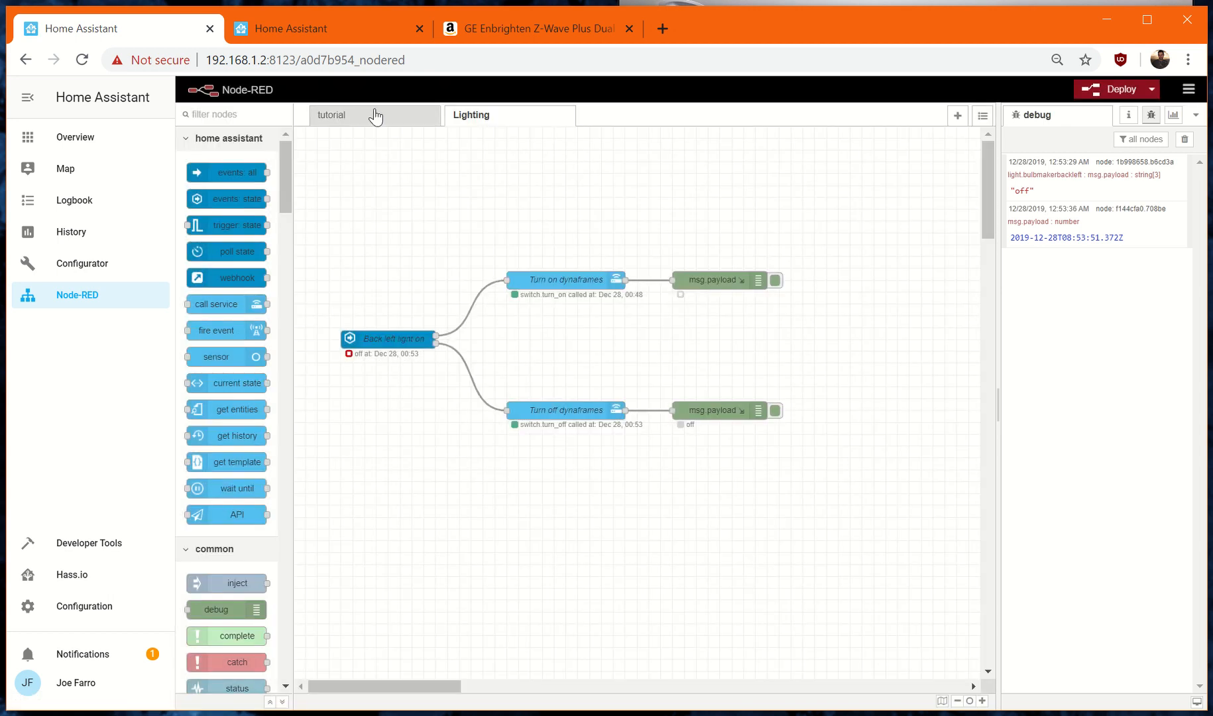
click(375, 117)
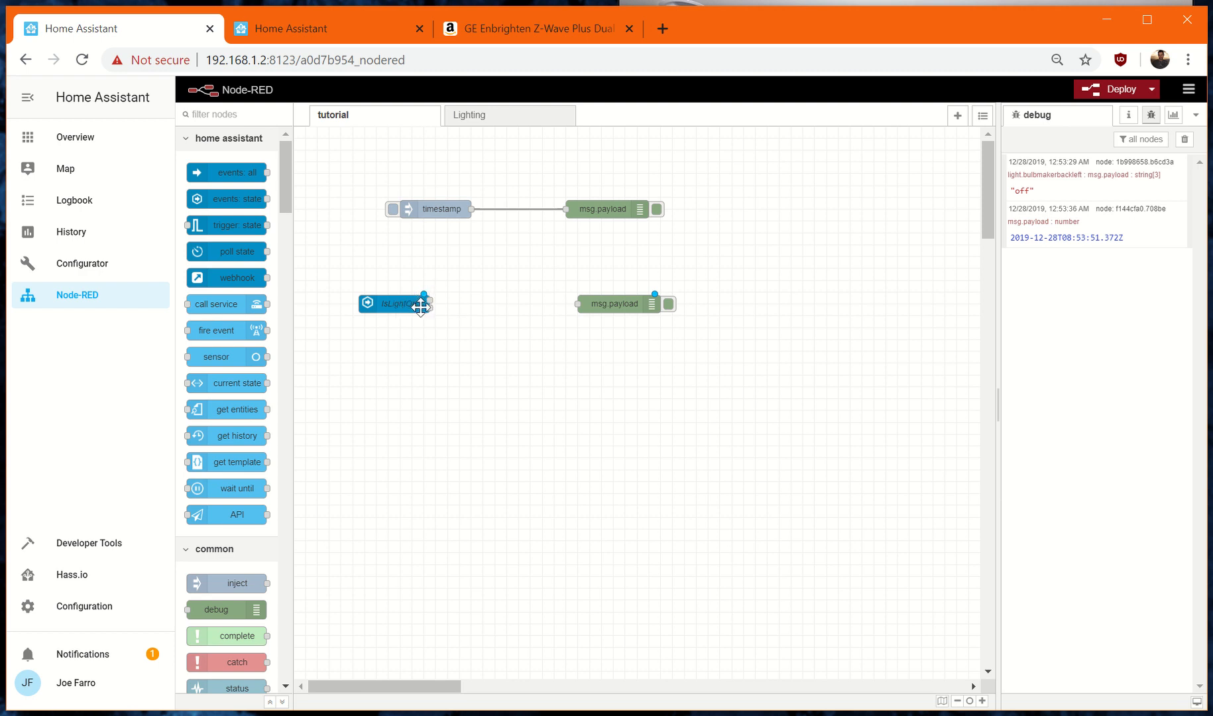
Wire the first output of IsLightOn to the msg.payload debug node beside it and check that debug node's properties.
drag(430, 300, 578, 303)
click(601, 307)
double_click(602, 306)
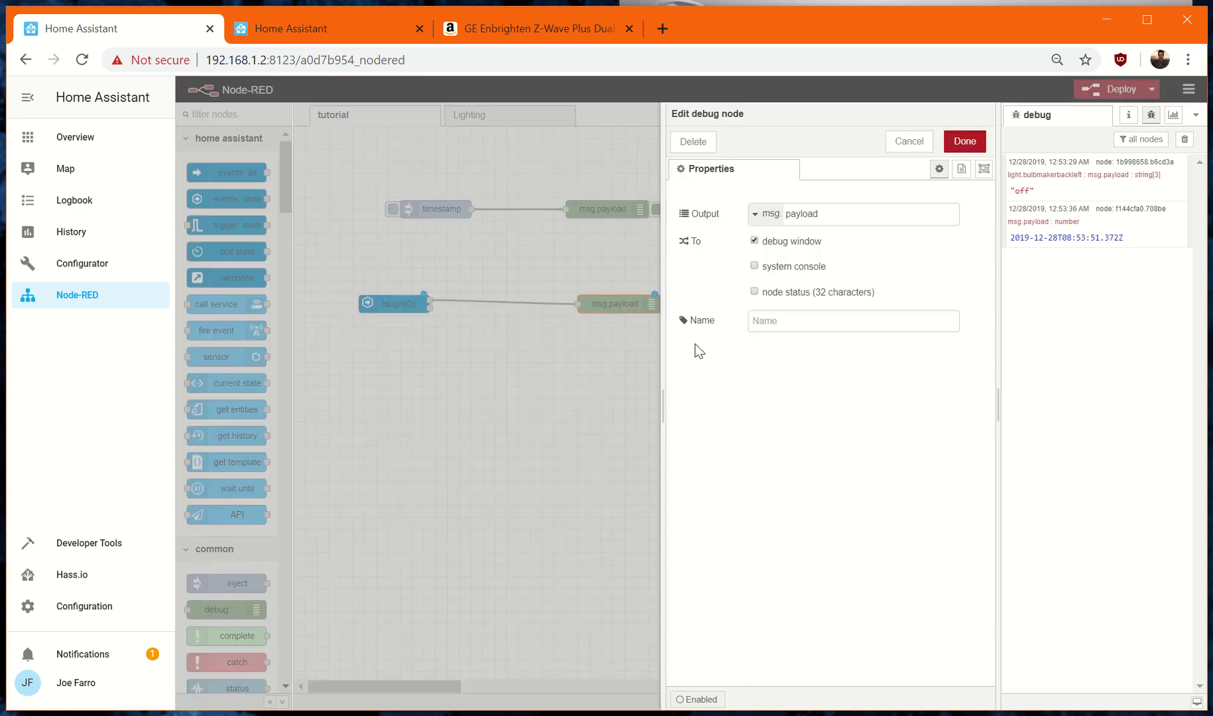
key(Escape)
Delete the timestamp node and its connected debug node, leaving the IsLightOn pair, and deploy the flow.
drag(721, 242, 314, 180)
key(Delete)
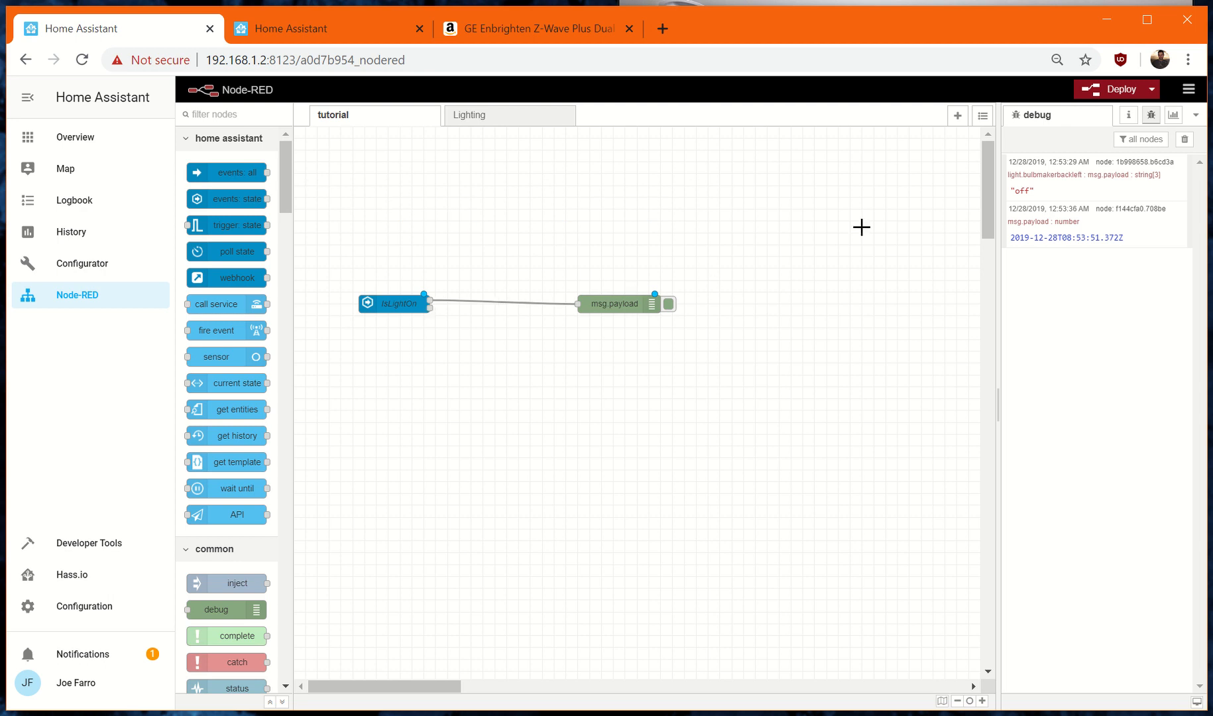
click(1110, 89)
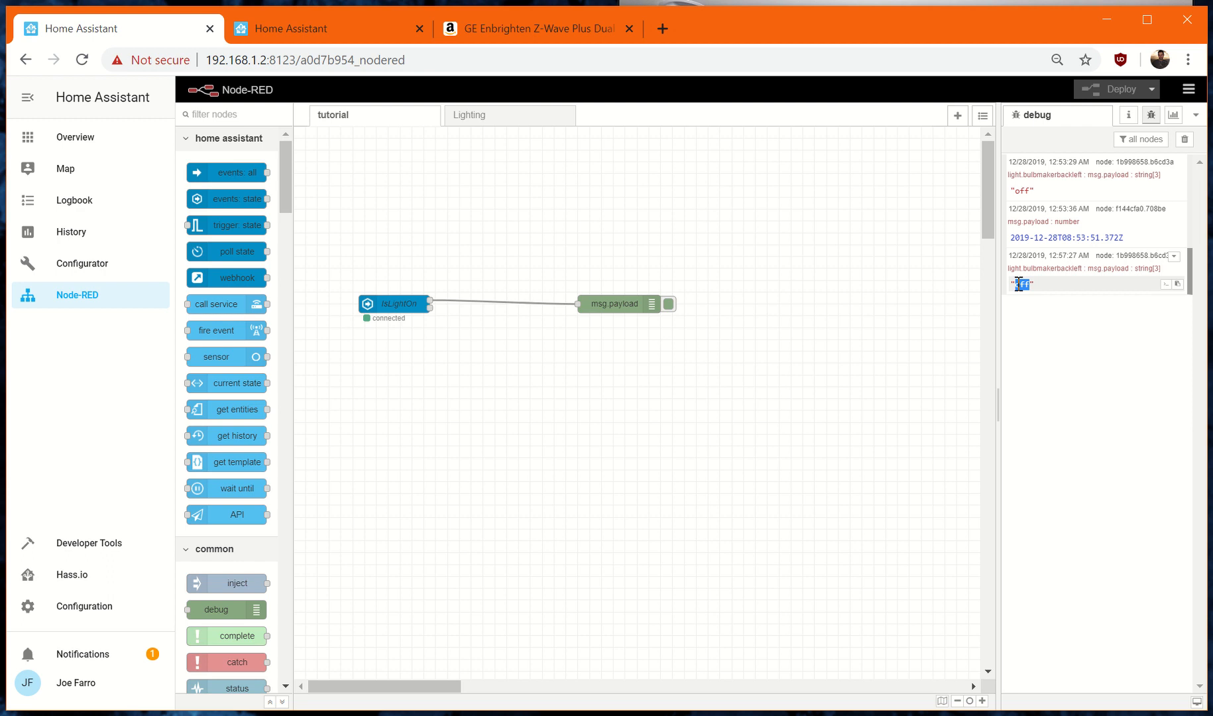
Detach the Home Assistant overview into a narrower window that leaves the debug output visible, and turn on the Maker Bl light.
click(330, 31)
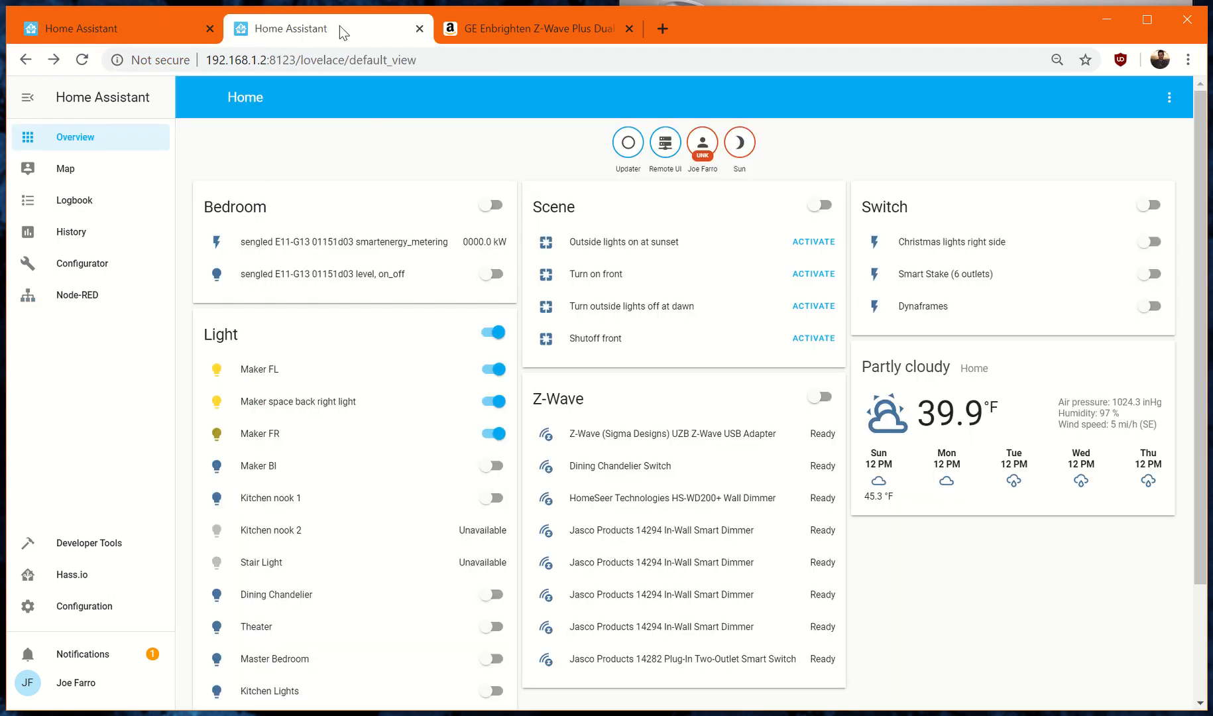
drag(339, 26, 508, 79)
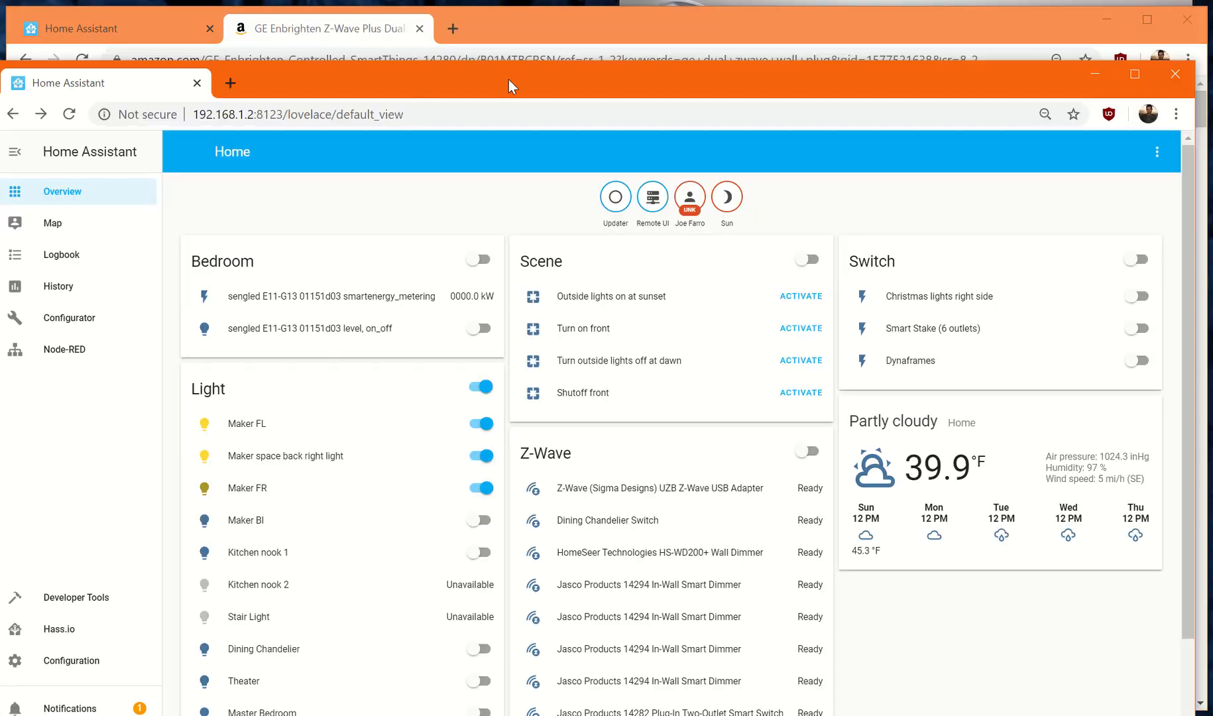
click(108, 27)
click(827, 711)
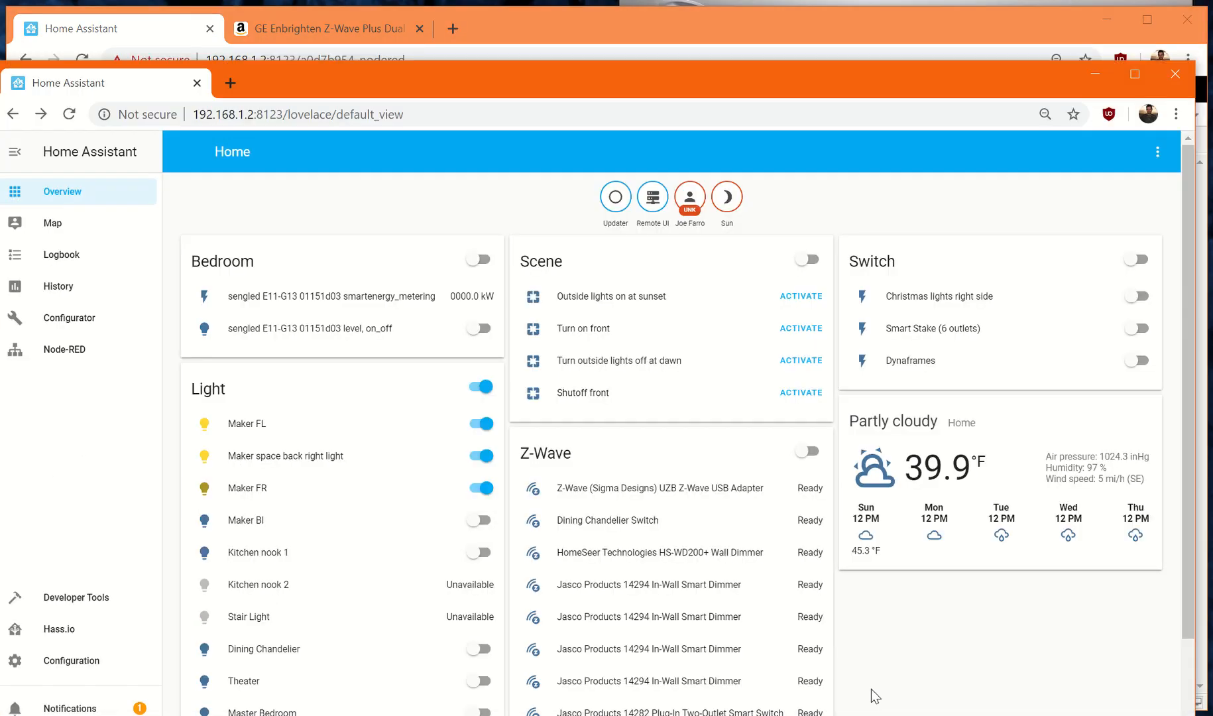
drag(2, 629, 713, 630)
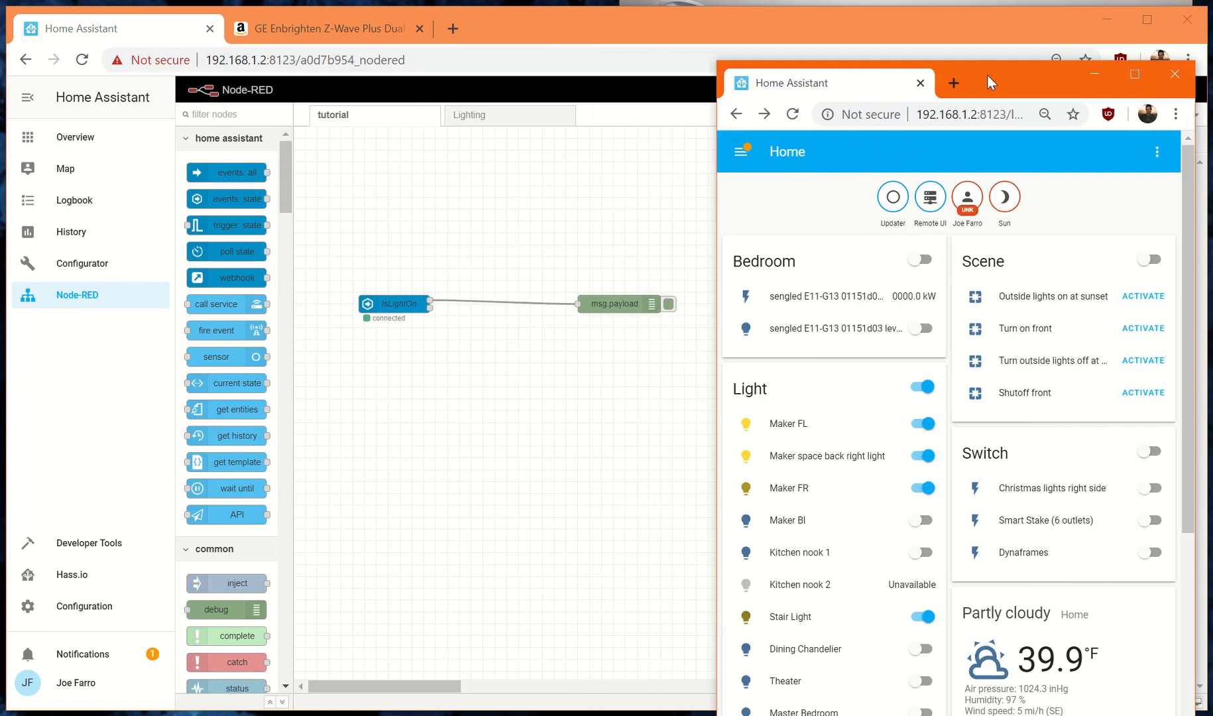
drag(987, 76, 616, 45)
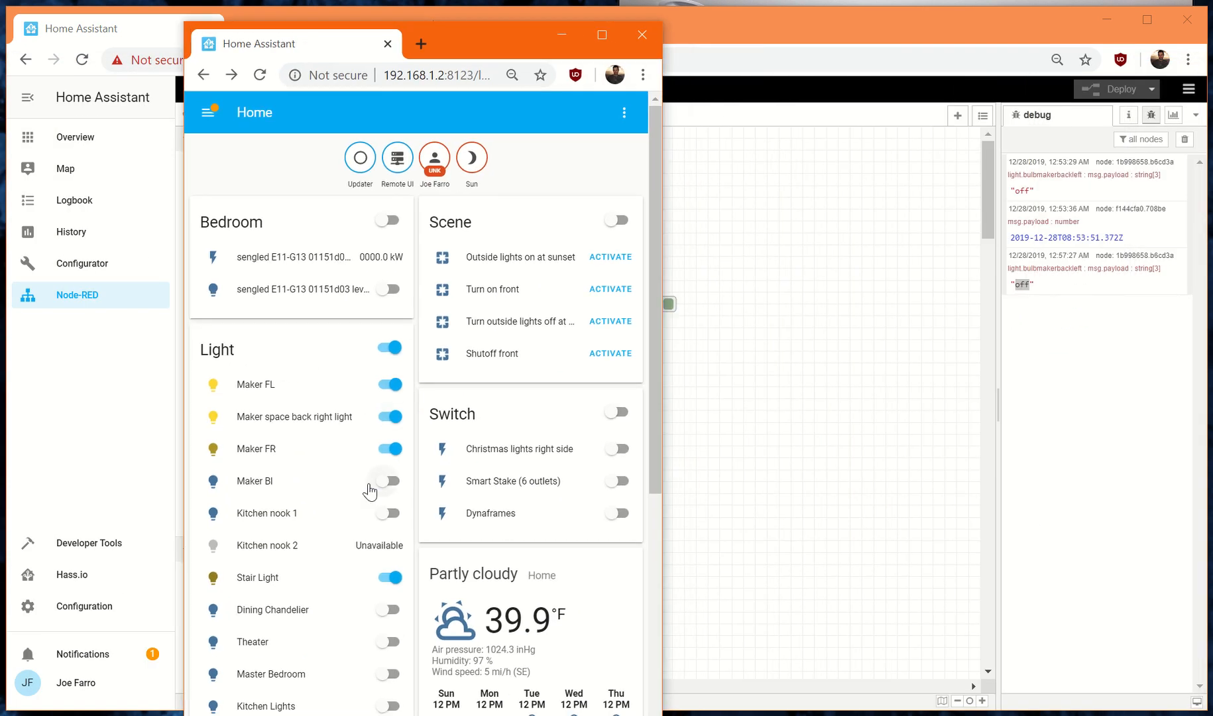
click(393, 485)
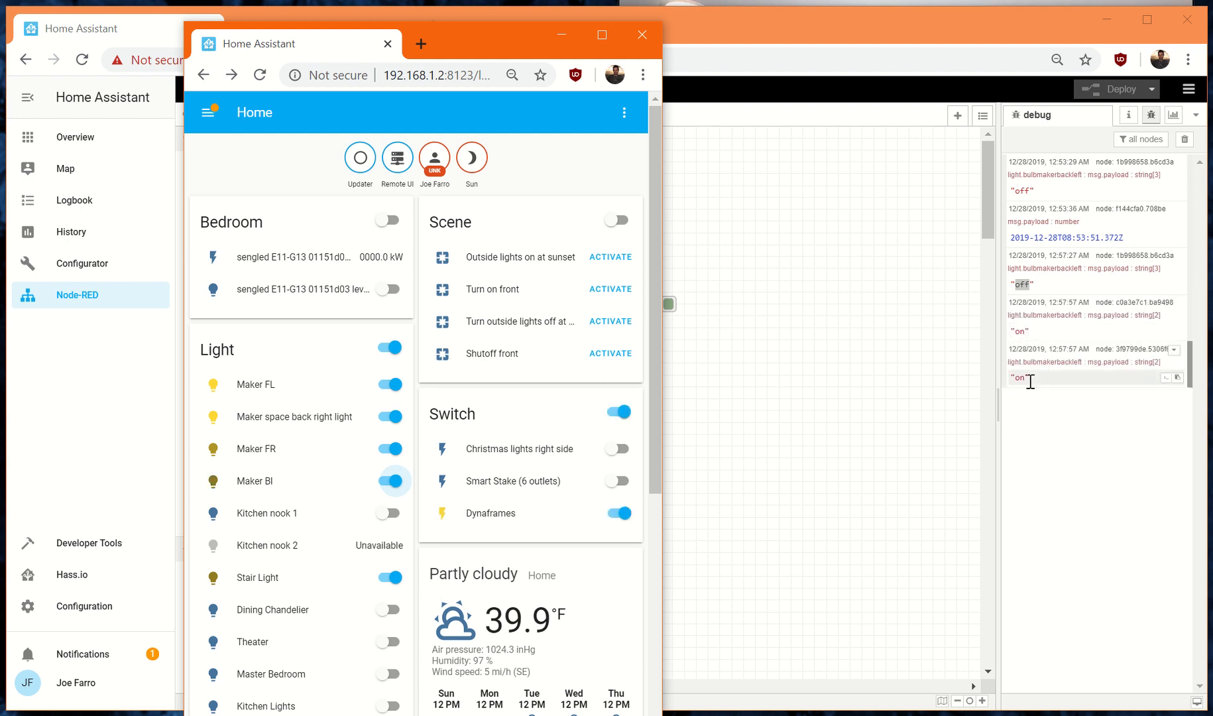
In the Lighting flow, delete both wires connecting Back left light on to the Turn on and Turn off dynaframes nodes.
click(912, 374)
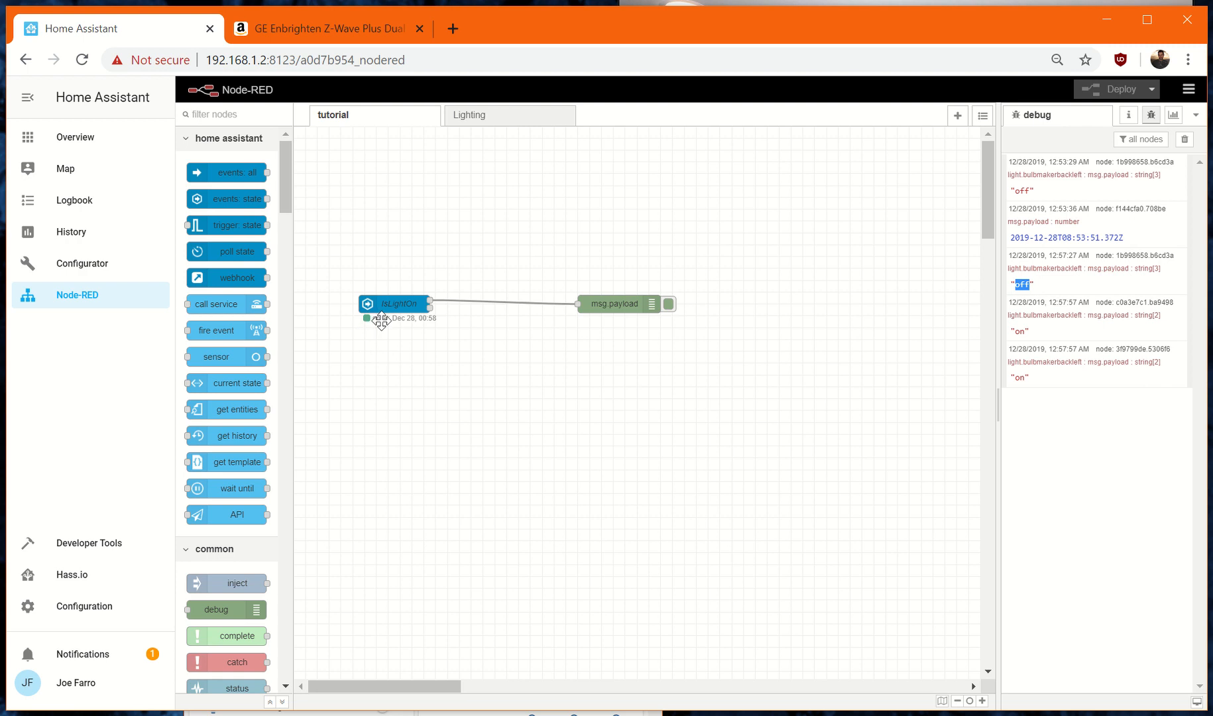
click(481, 119)
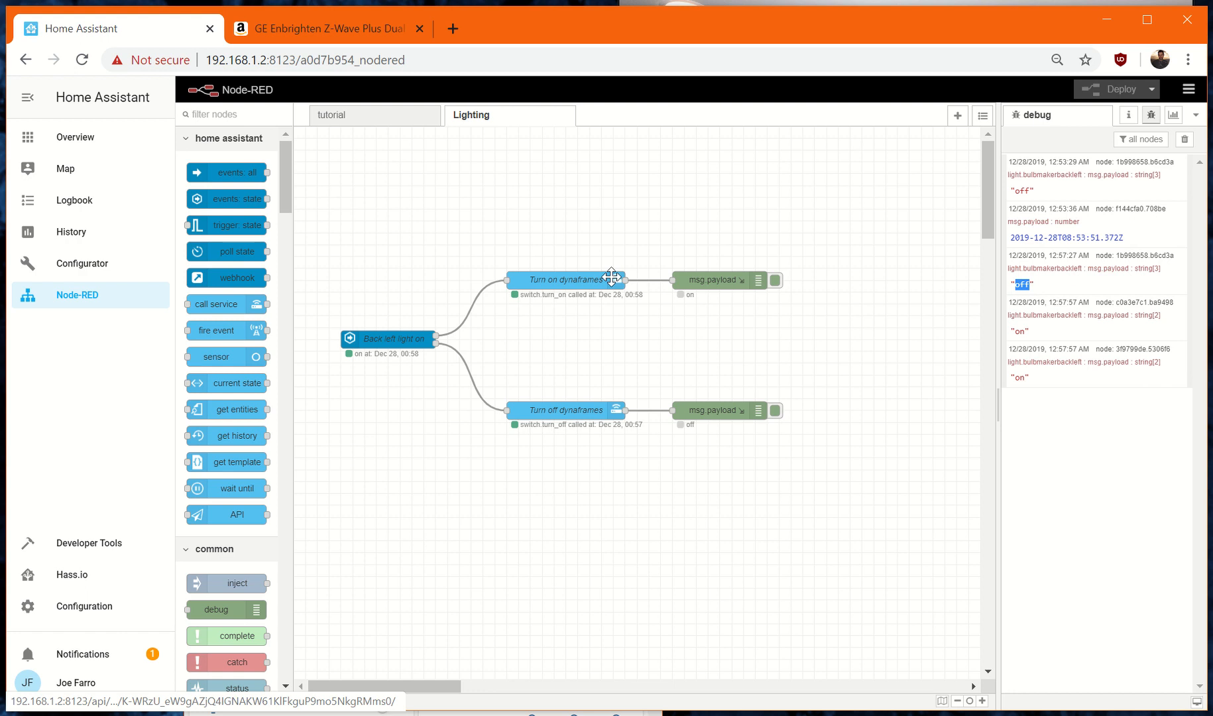
click(474, 303)
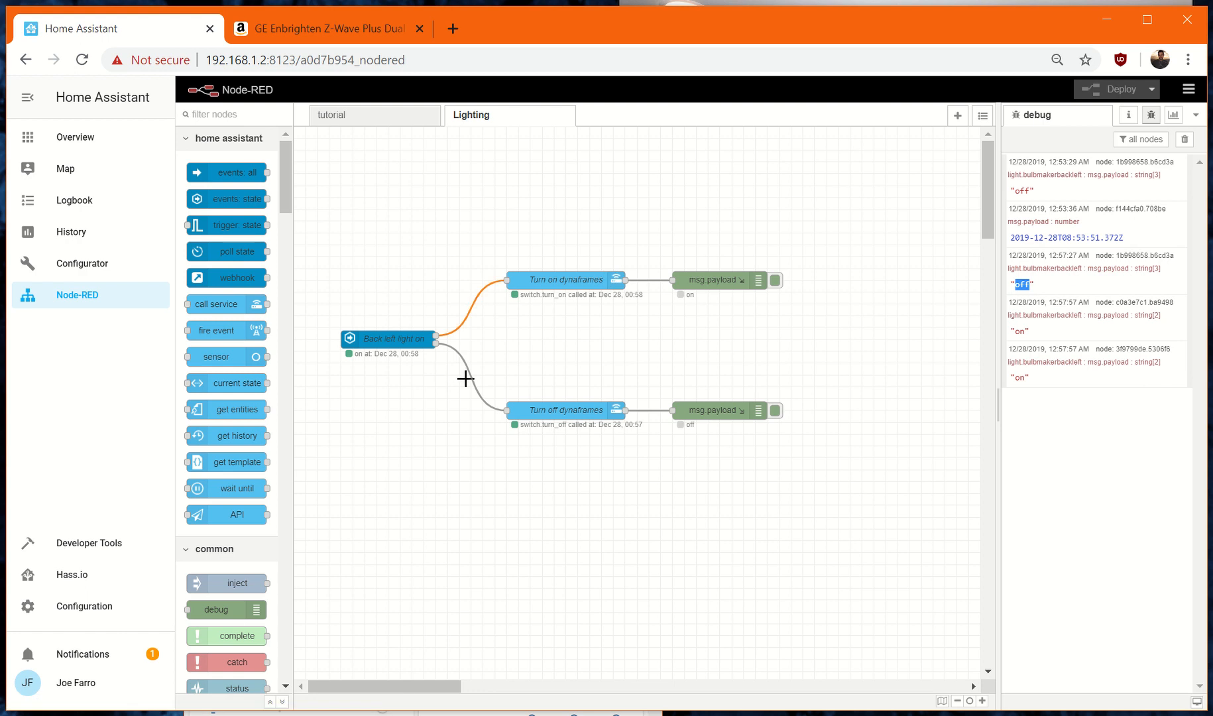
key(Delete)
key(Delete)
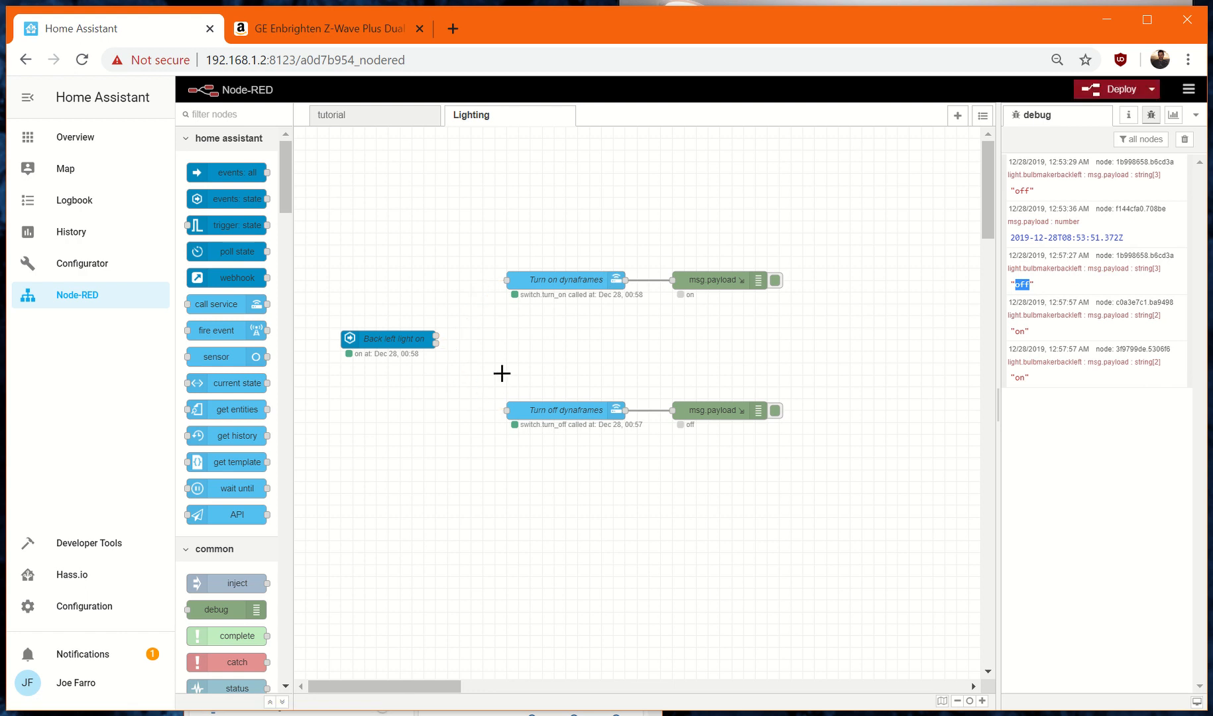
In the tutorial flow, move the msg.payload debug node farther from IsLightOn to leave room on the wire for another node.
click(371, 120)
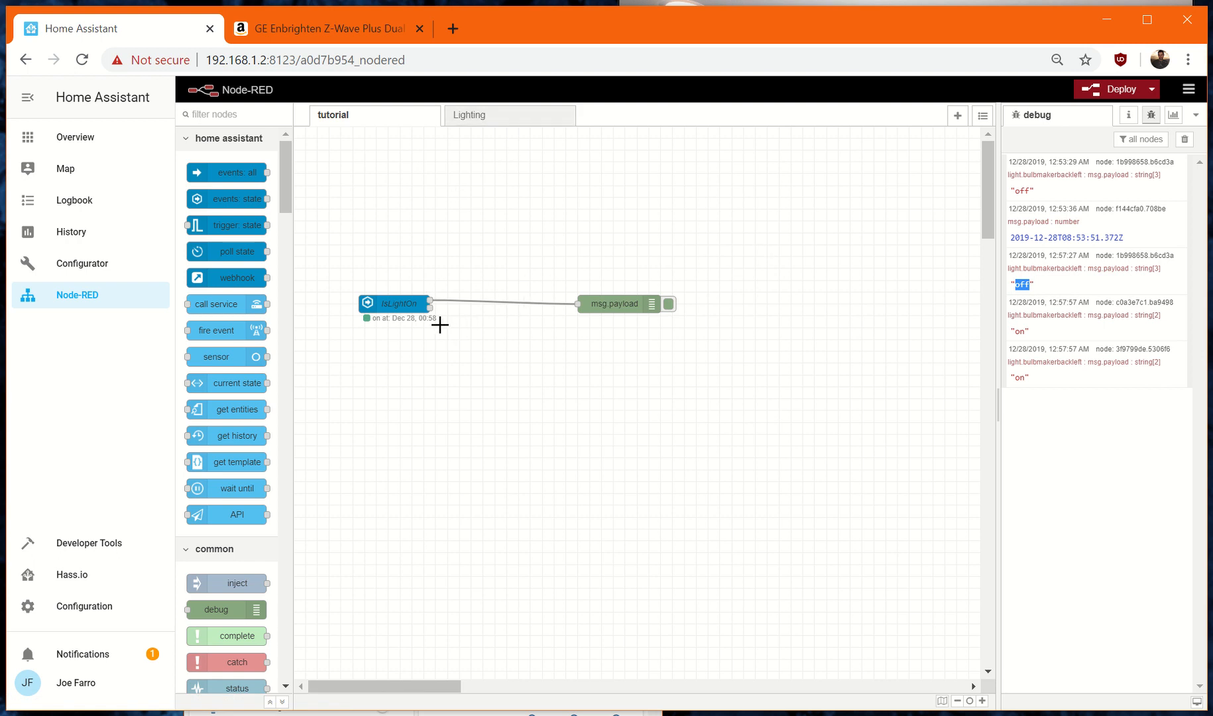
click(385, 304)
drag(593, 306, 630, 247)
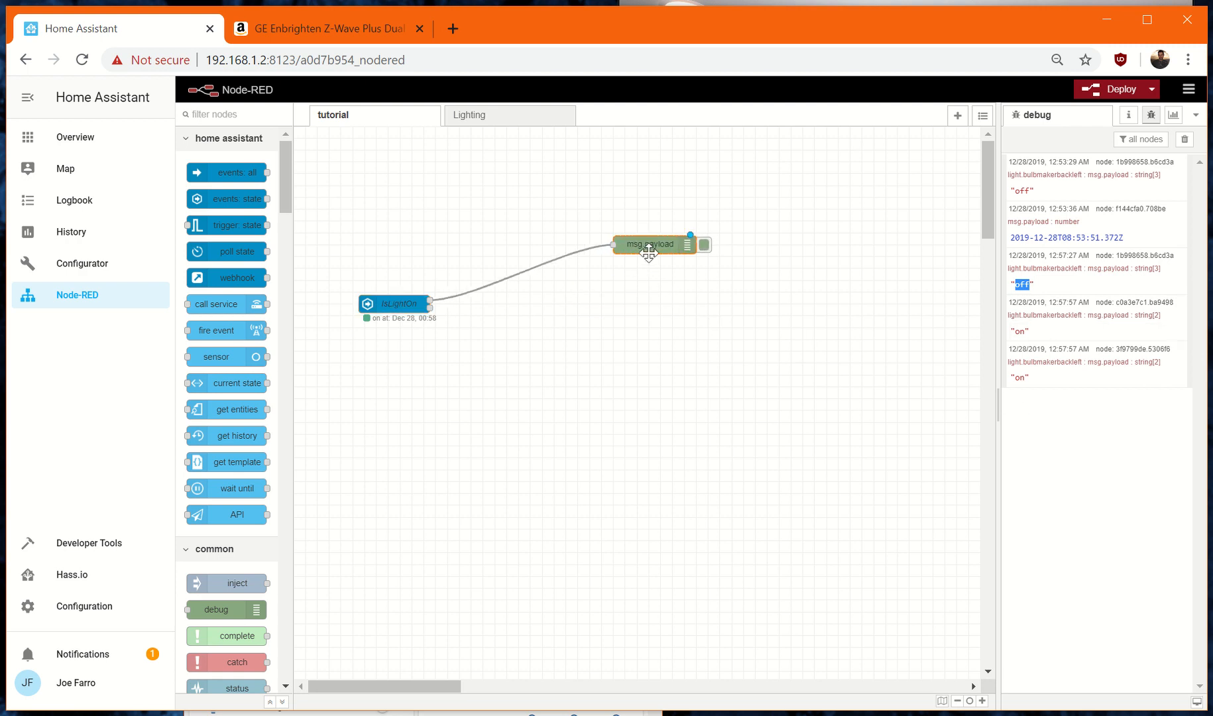
drag(649, 251, 709, 307)
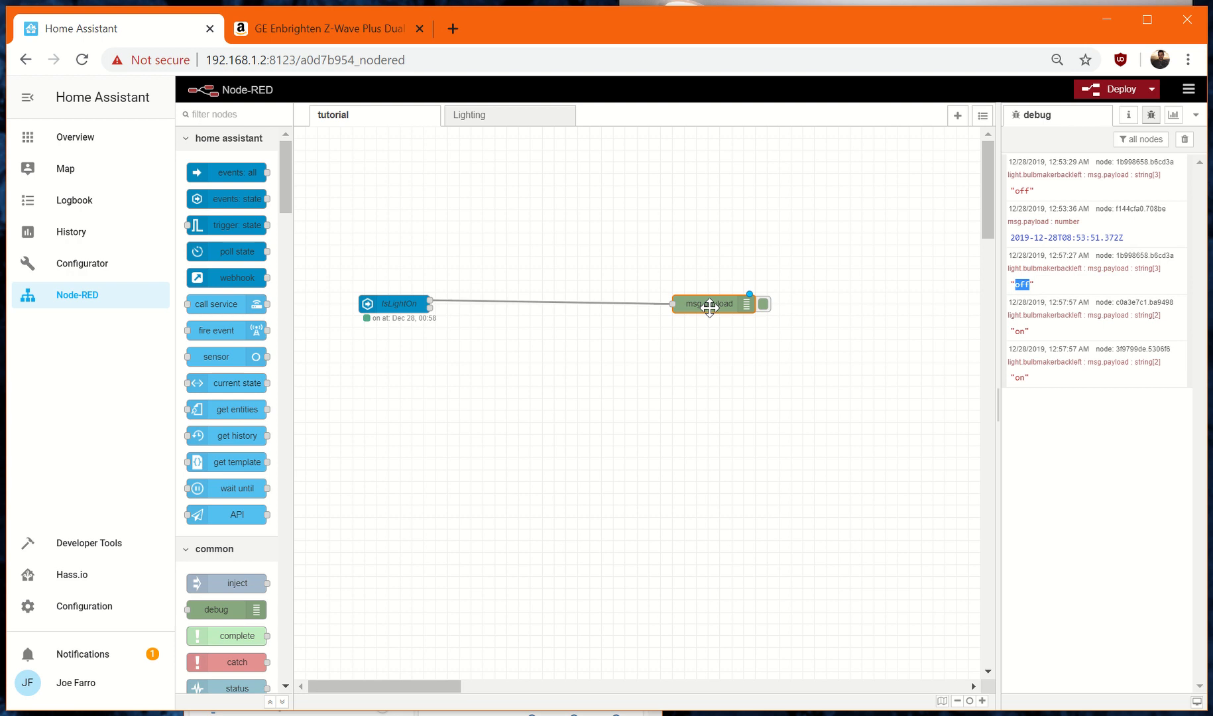
Open the Home Assistant overview at 192.168.1.2:8123 in a new browser tab and view the Dynaframes switch and the frames' camera feed.
click(335, 33)
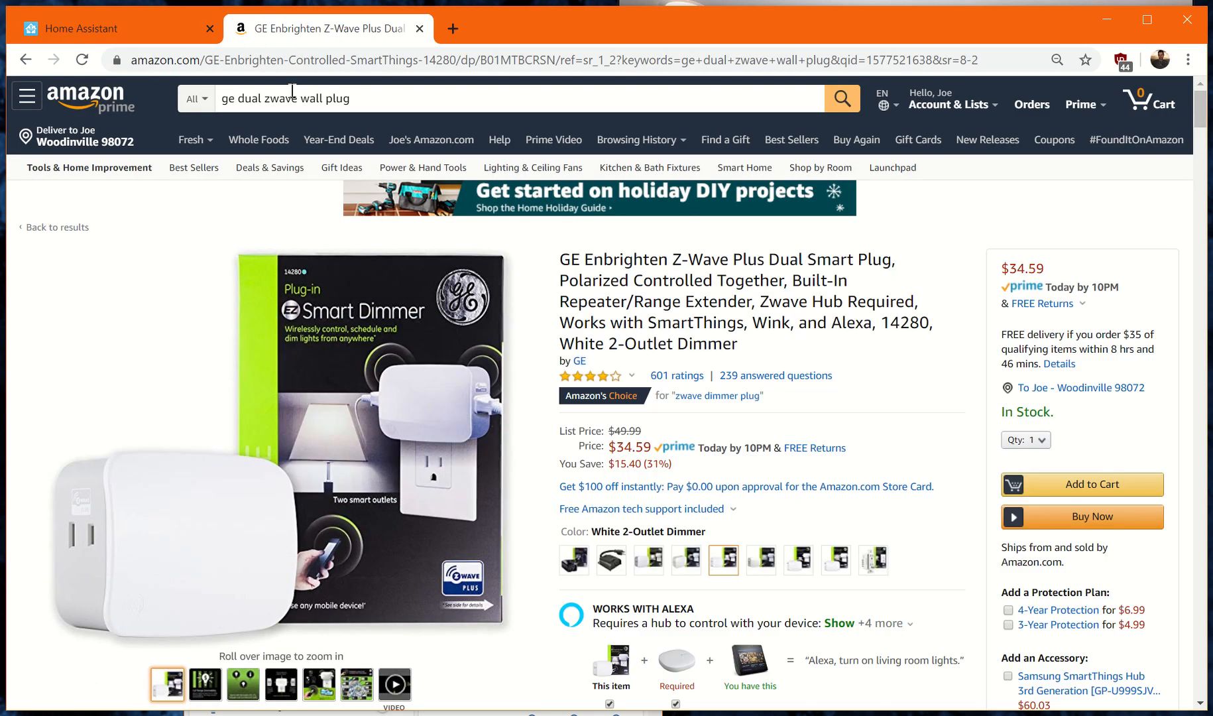
click(114, 29)
click(419, 58)
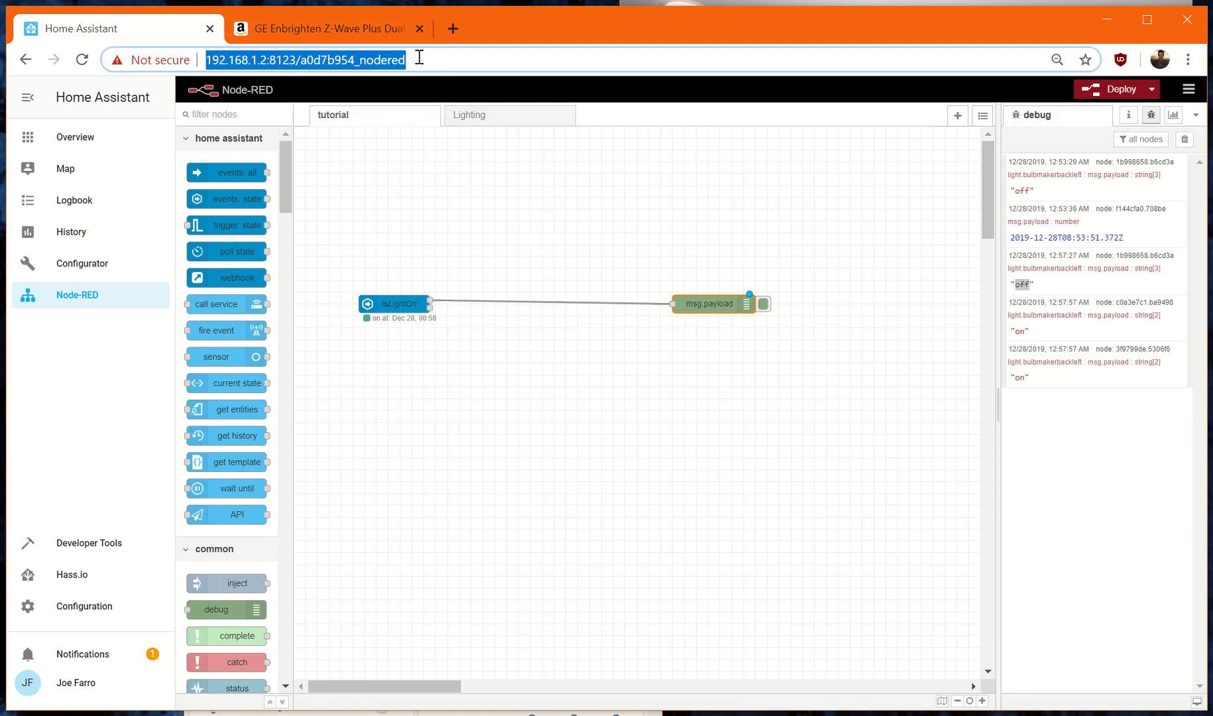
click(451, 29)
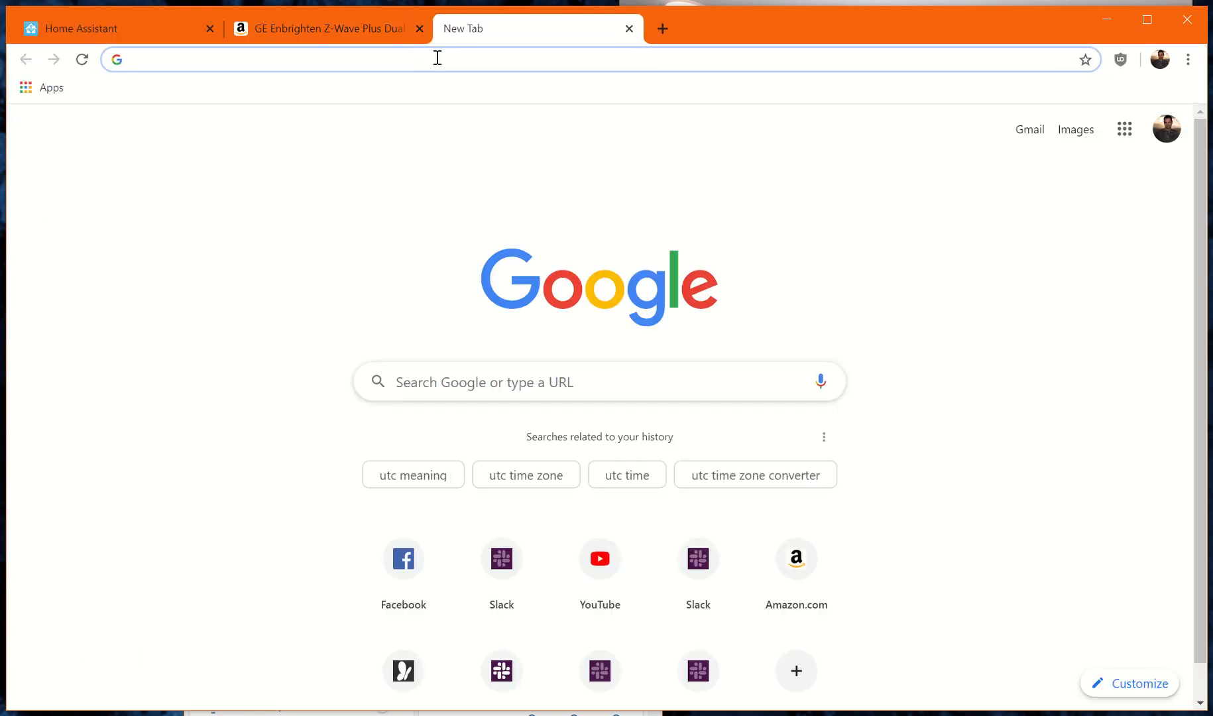
text(192.168.1.2:8123)
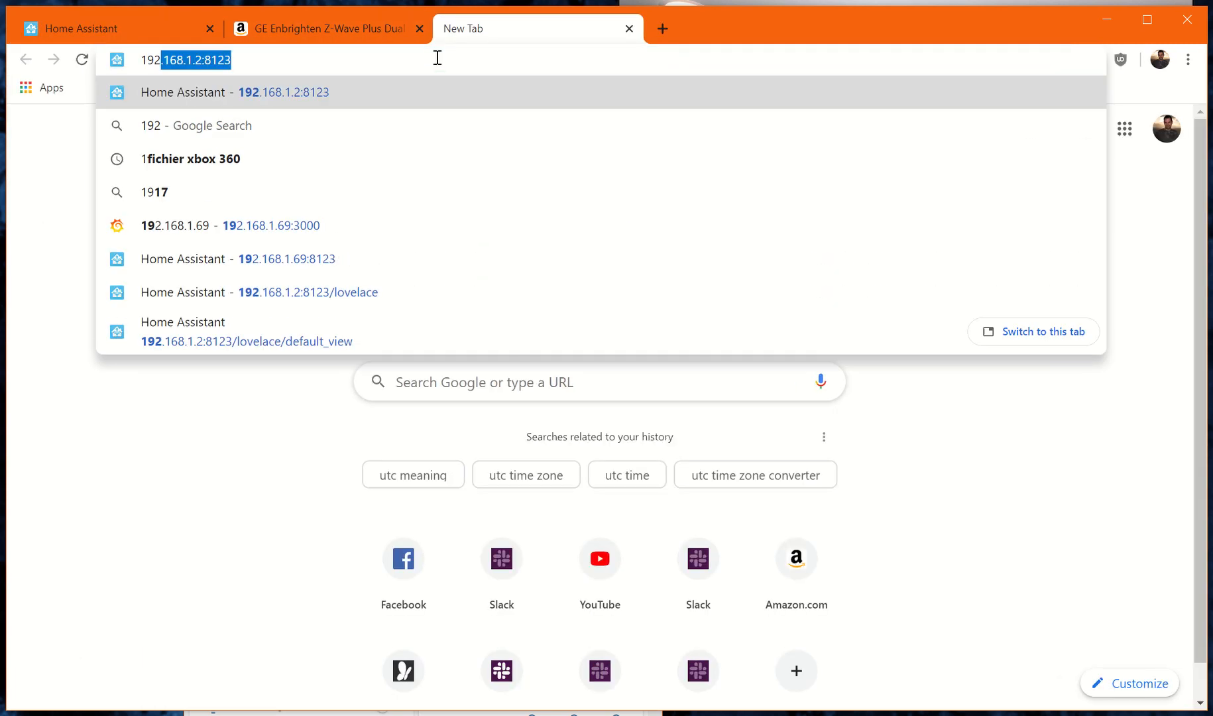
key(Return)
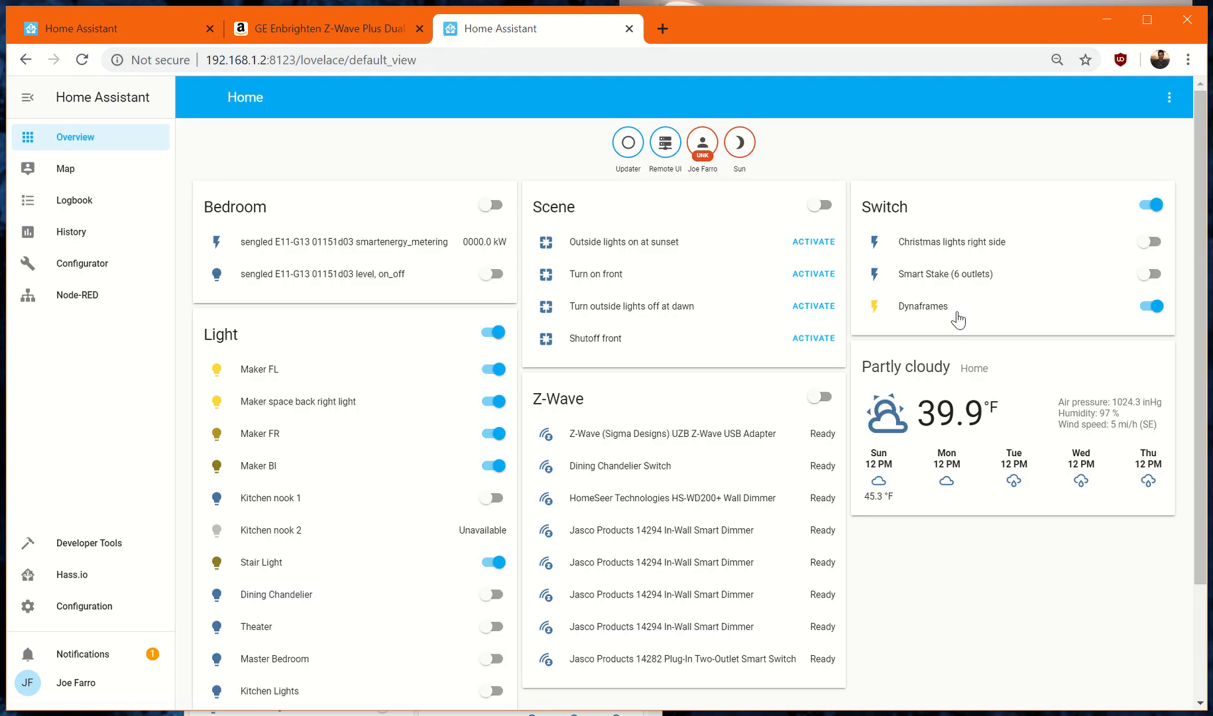
click(934, 2)
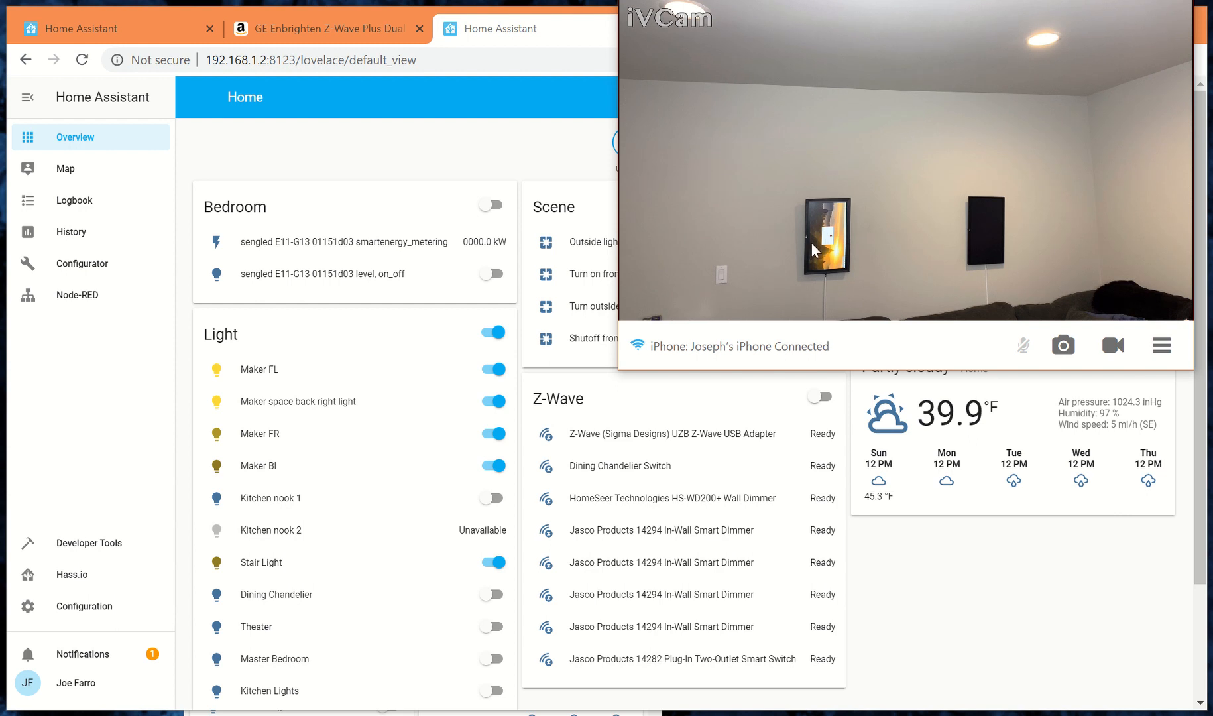
click(564, 20)
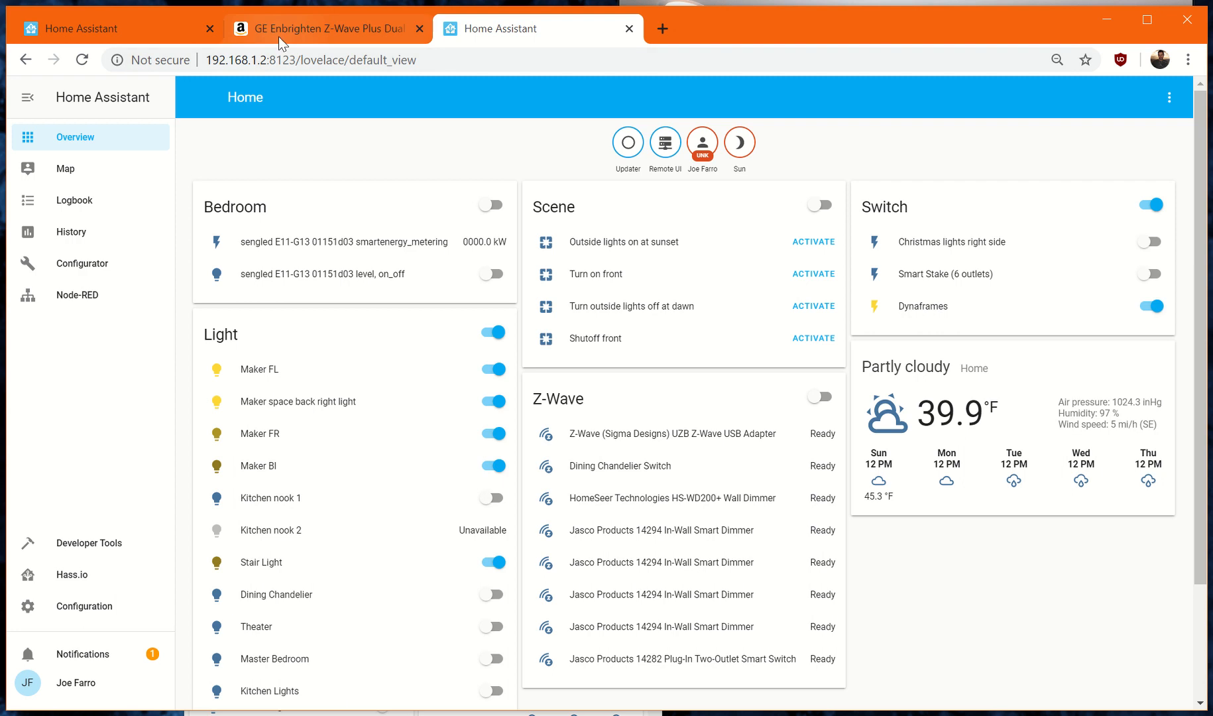
Return to Node-RED and add a call service node named "Turn on Dynaframe" to the tutorial flow.
click(143, 29)
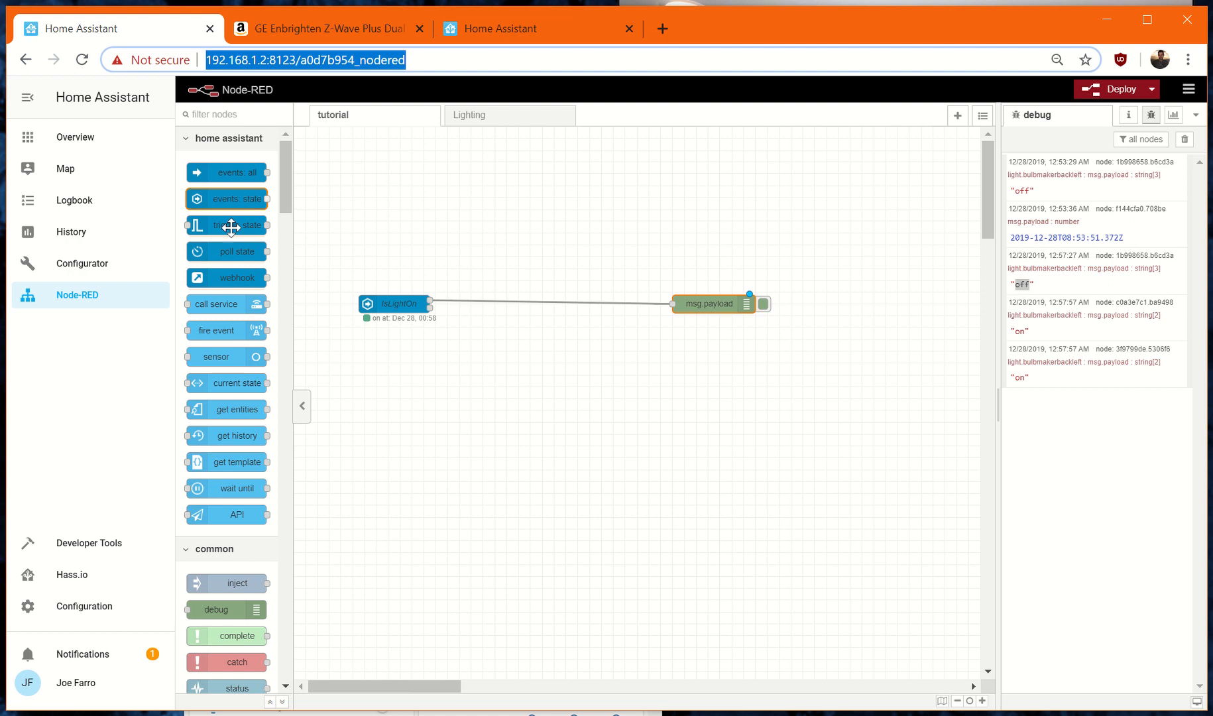
drag(218, 303, 550, 377)
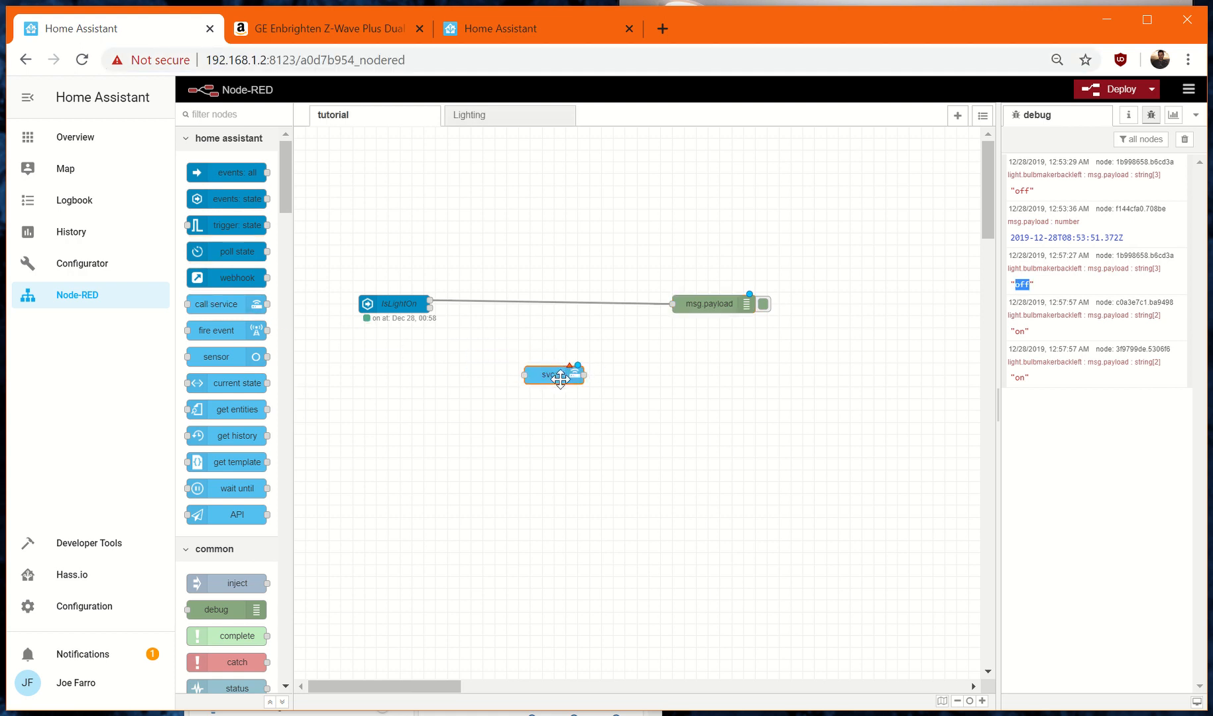
double_click(567, 375)
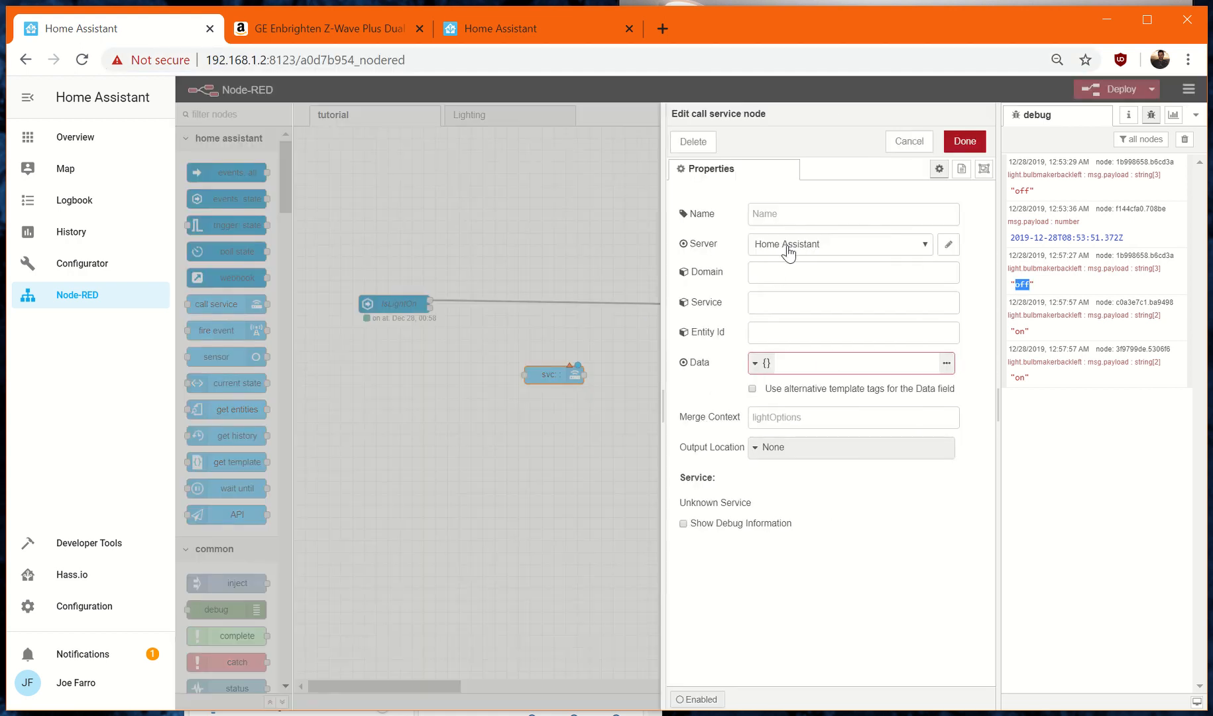
click(818, 212)
text(Turn on Dynaframe)
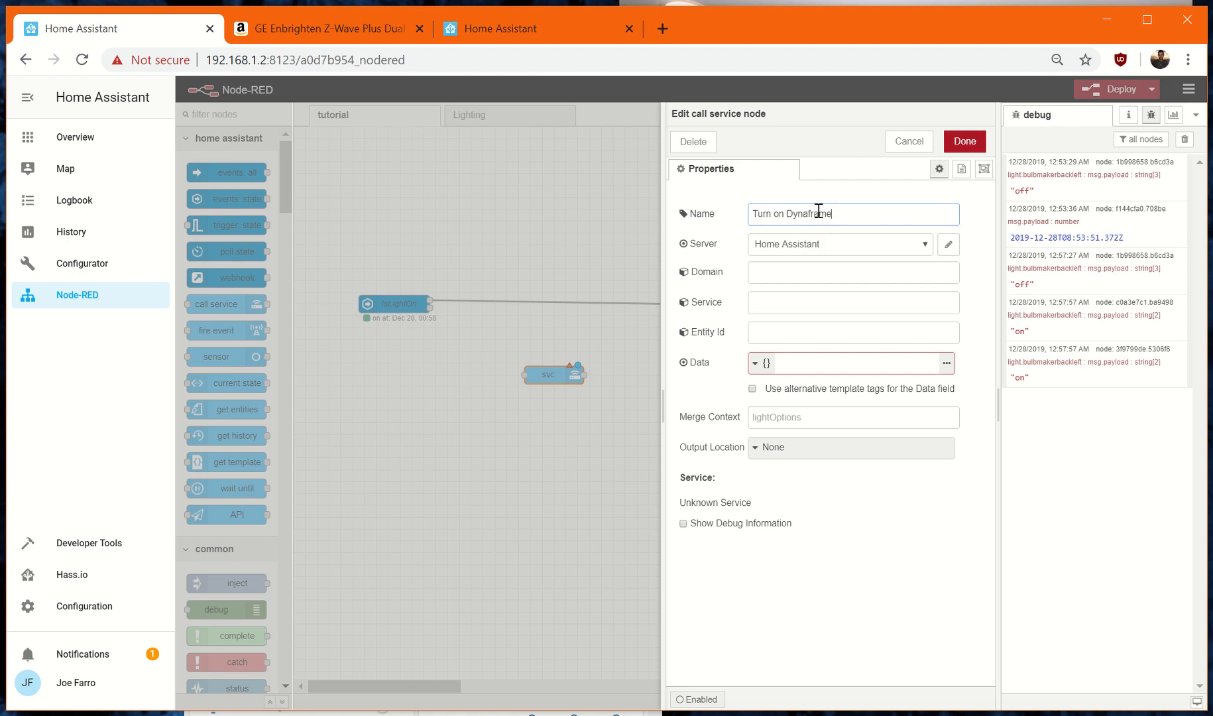
key(Return)
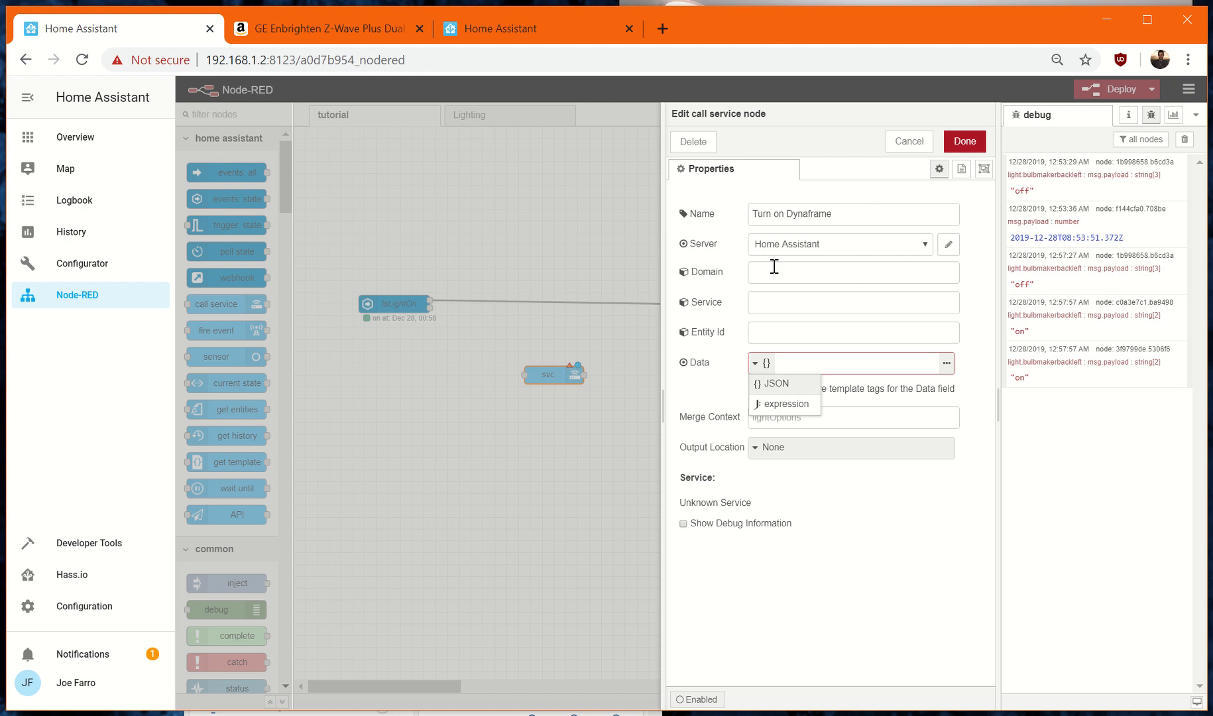
Set the call service node's domain to switch and its service to turn_on.
click(795, 273)
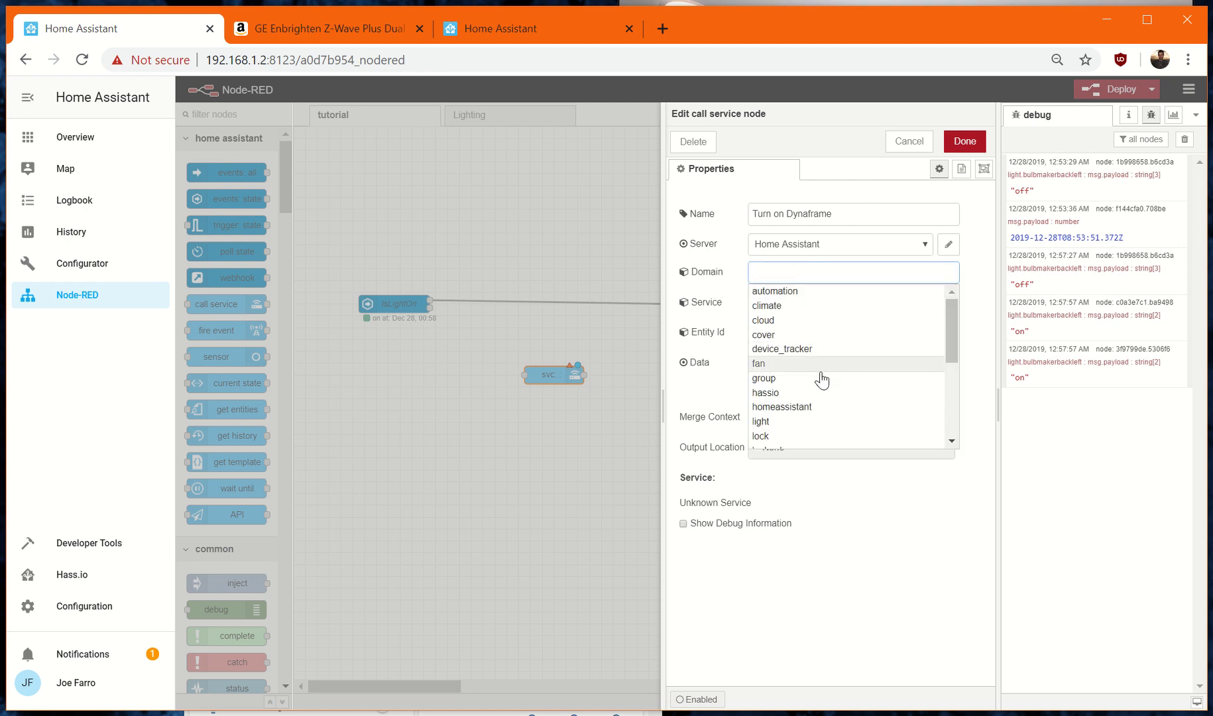
scroll(822, 424, down, 1)
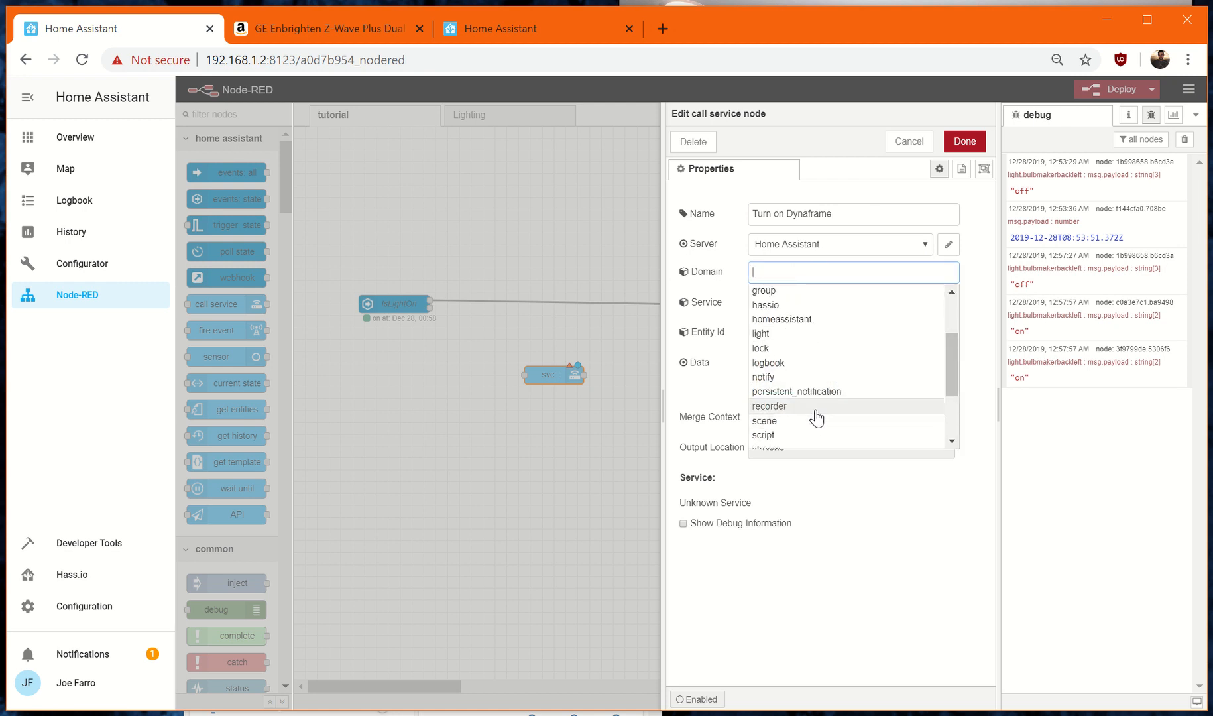
scroll(812, 412, down, 1)
click(809, 376)
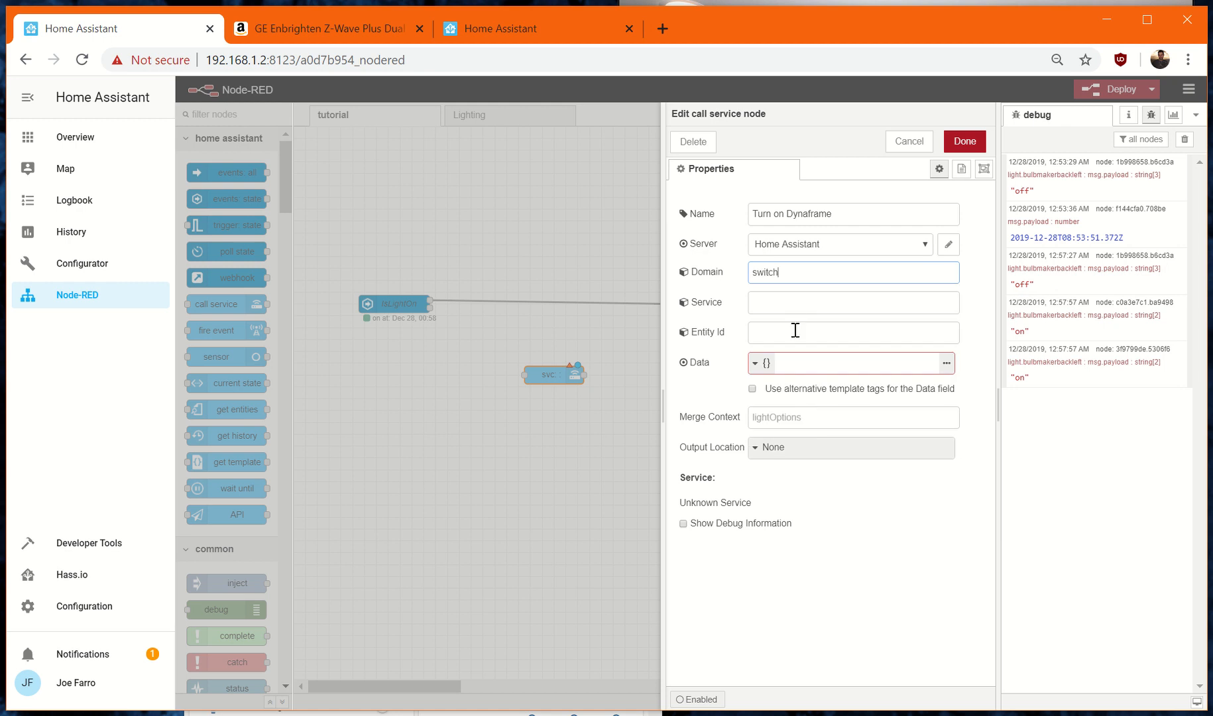
click(795, 305)
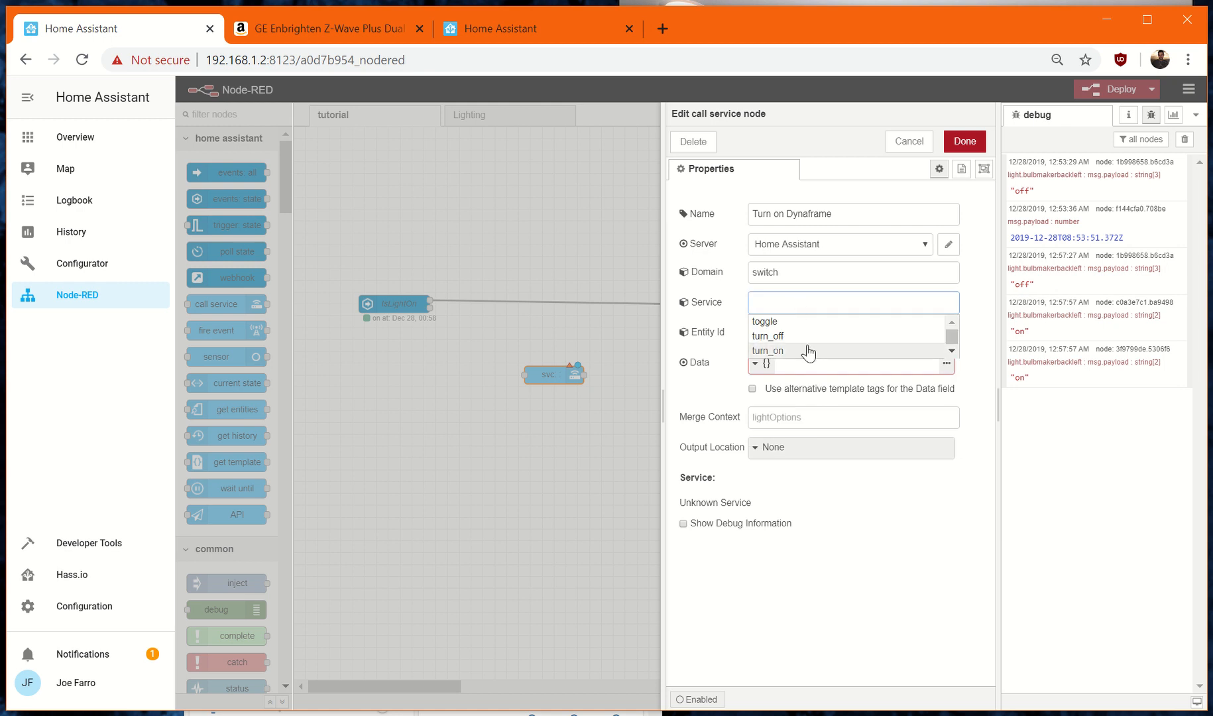
click(808, 351)
click(810, 337)
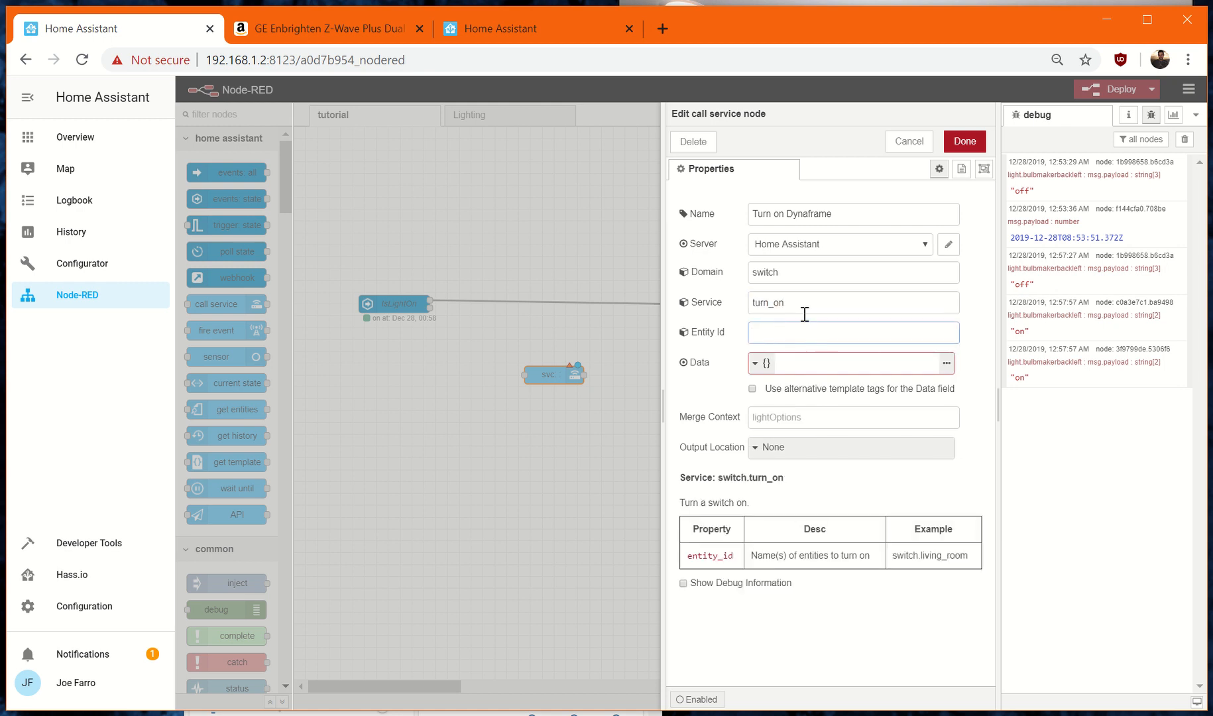
click(804, 309)
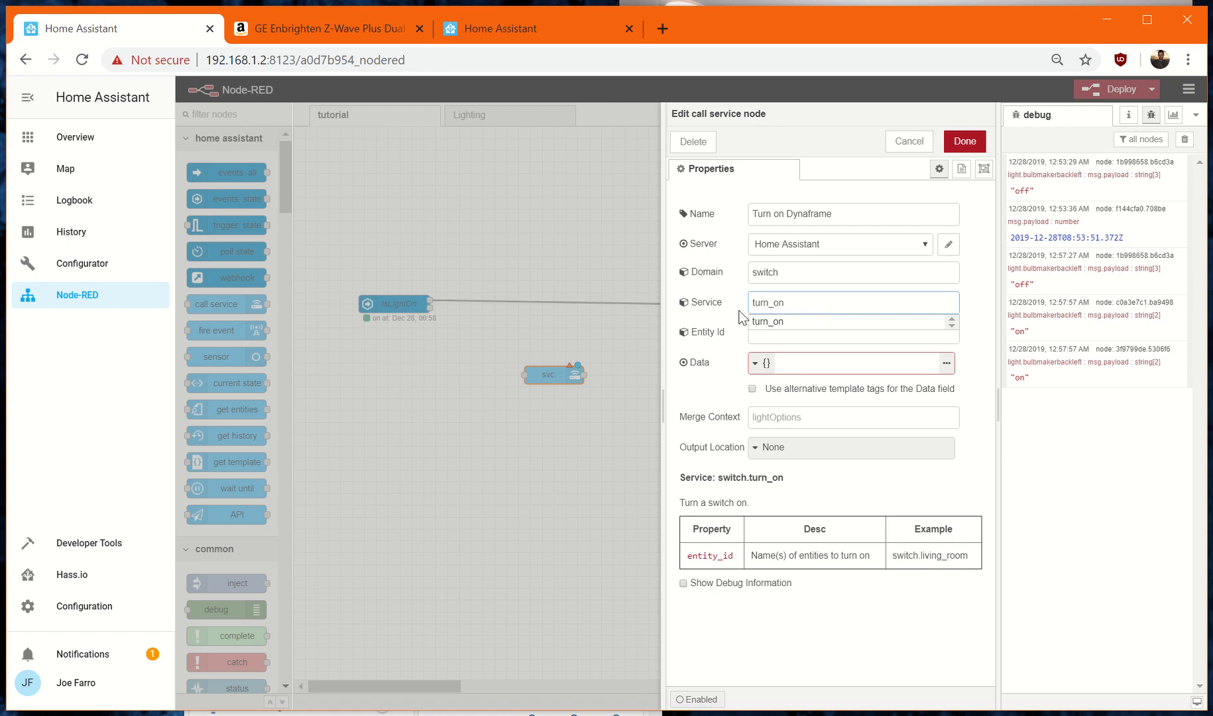
Set the entity to switch.jasco_products_14282_plug_in_two_outlet_smart_switch_switch, apply the properties, and insert the node into the wire between IsLightOn and msg.payload.
click(811, 341)
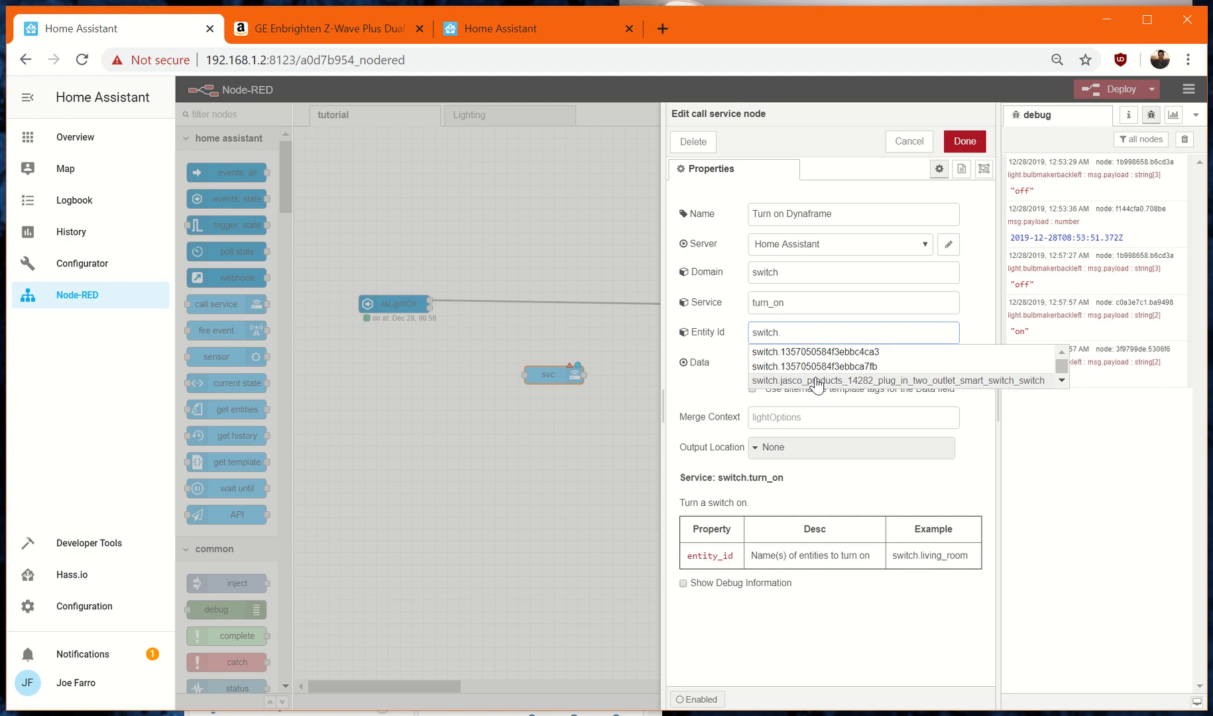
click(817, 381)
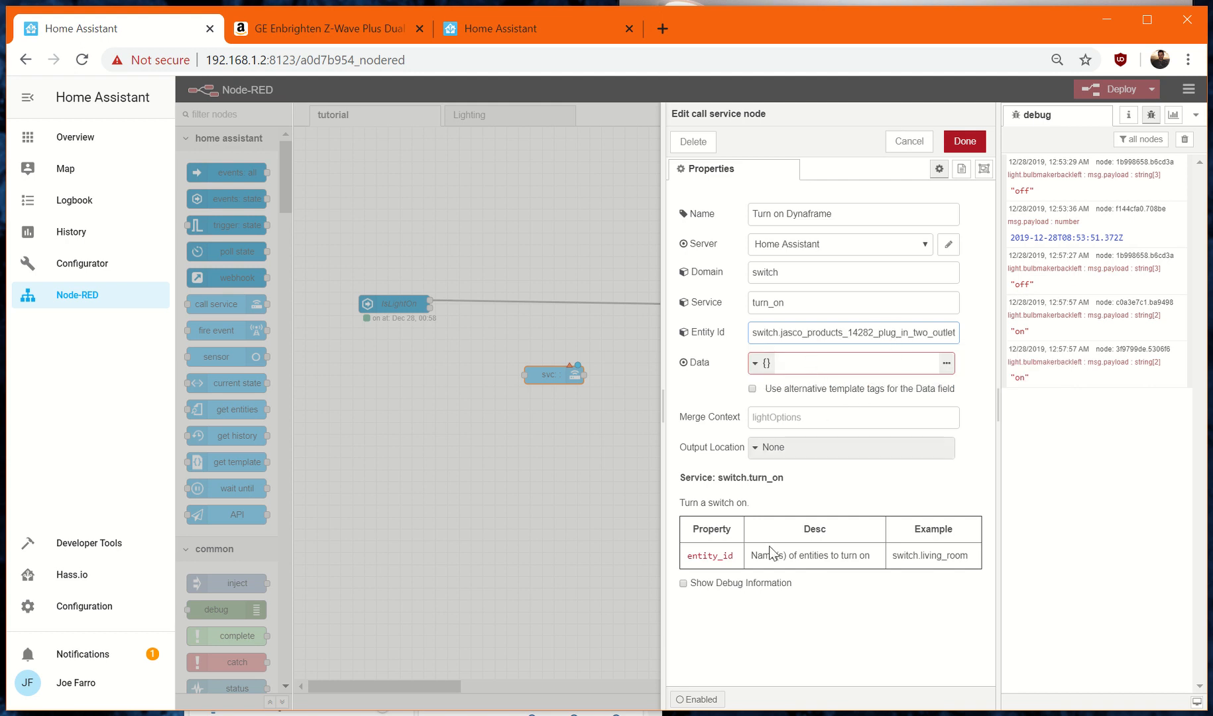
click(965, 140)
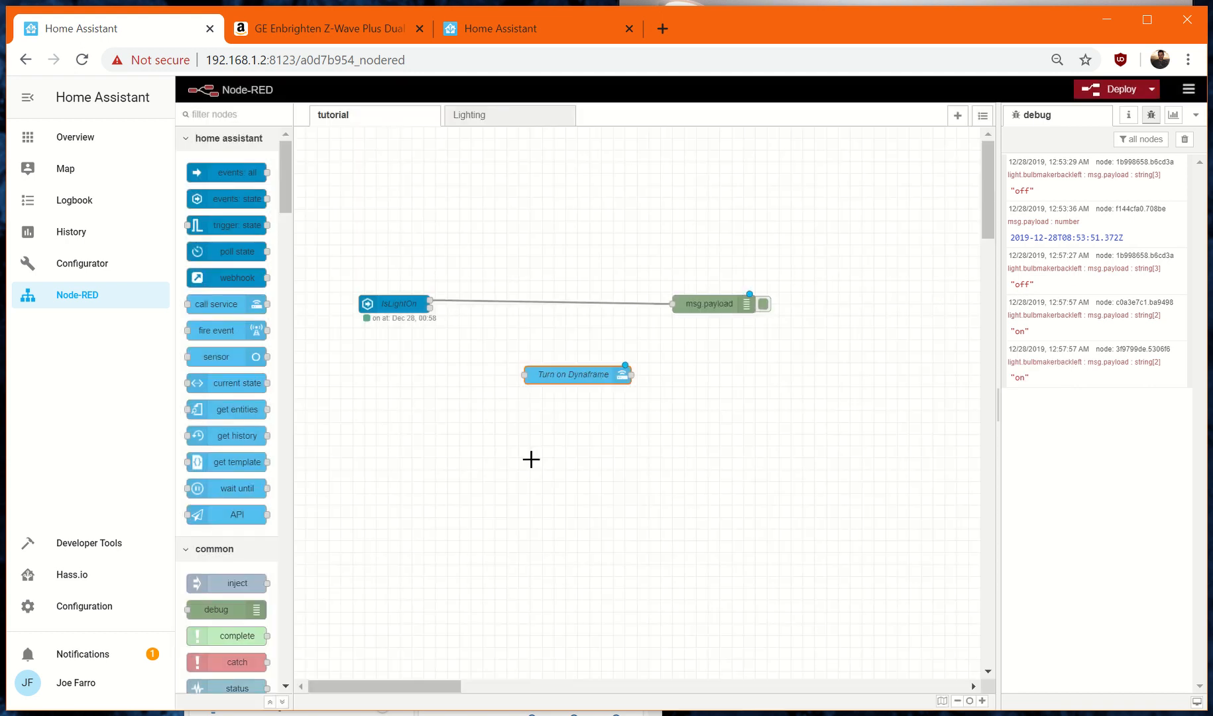
drag(566, 379, 533, 316)
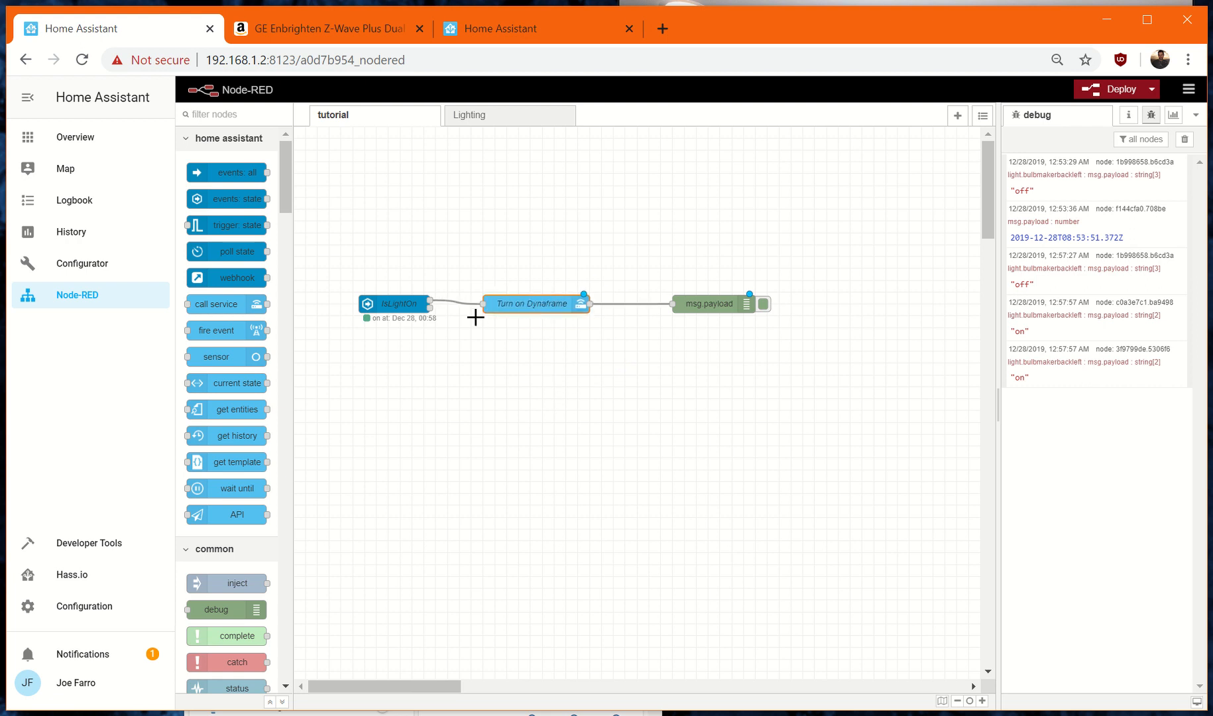
Move IsLightOn lower, duplicate the Turn on Dynaframe node beneath the original, and wire IsLightOn's second output to the copy.
drag(391, 306, 361, 365)
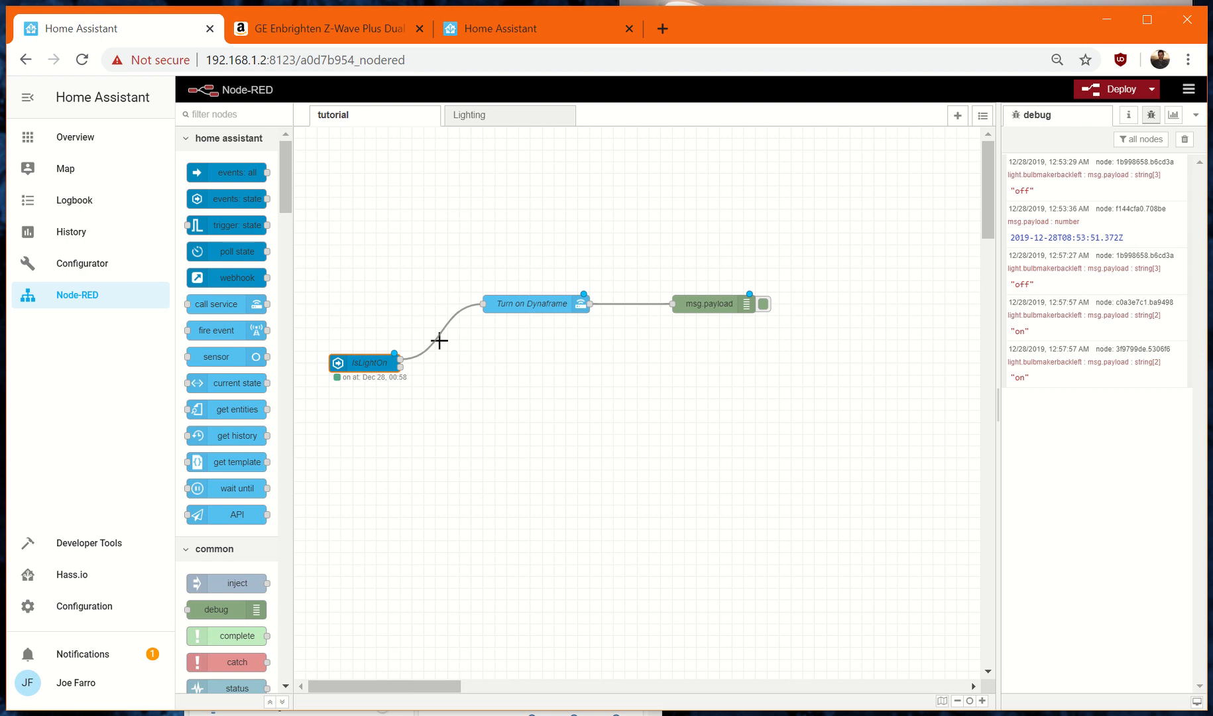
click(516, 304)
key(ctrl+v)
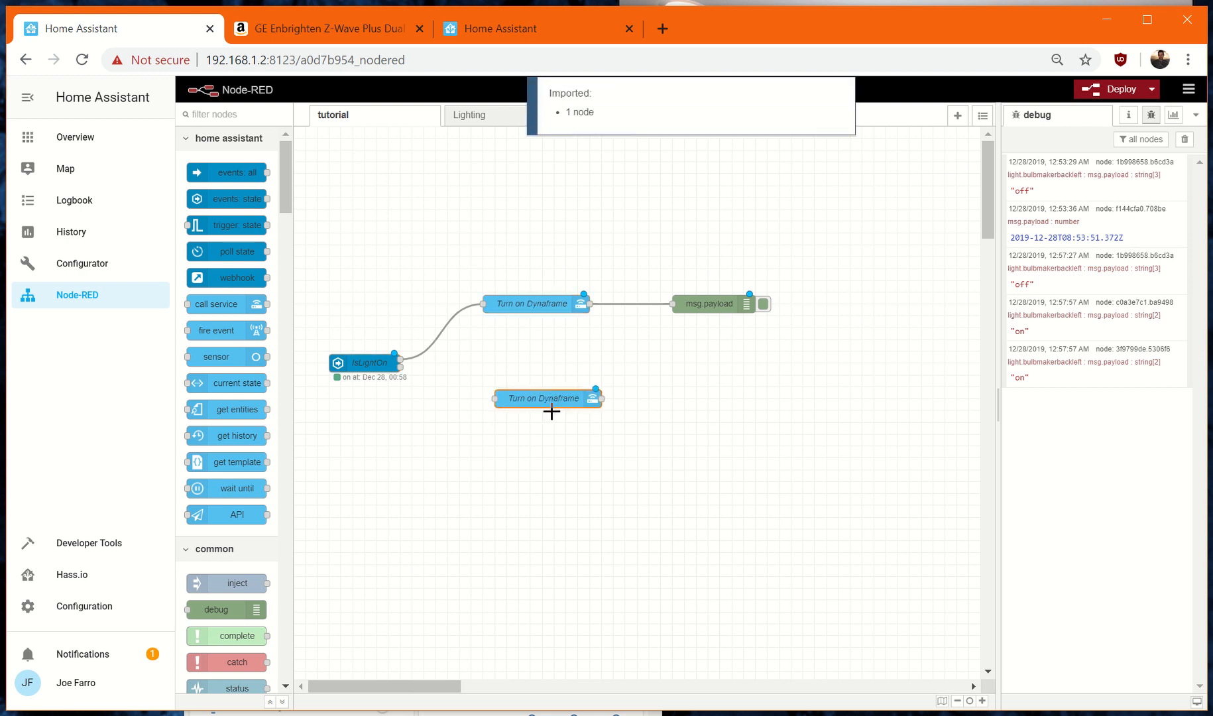
drag(400, 367, 495, 398)
Rename the duplicated call service node to "Turn off Dynaframe" and set its service to turn_off.
double_click(555, 398)
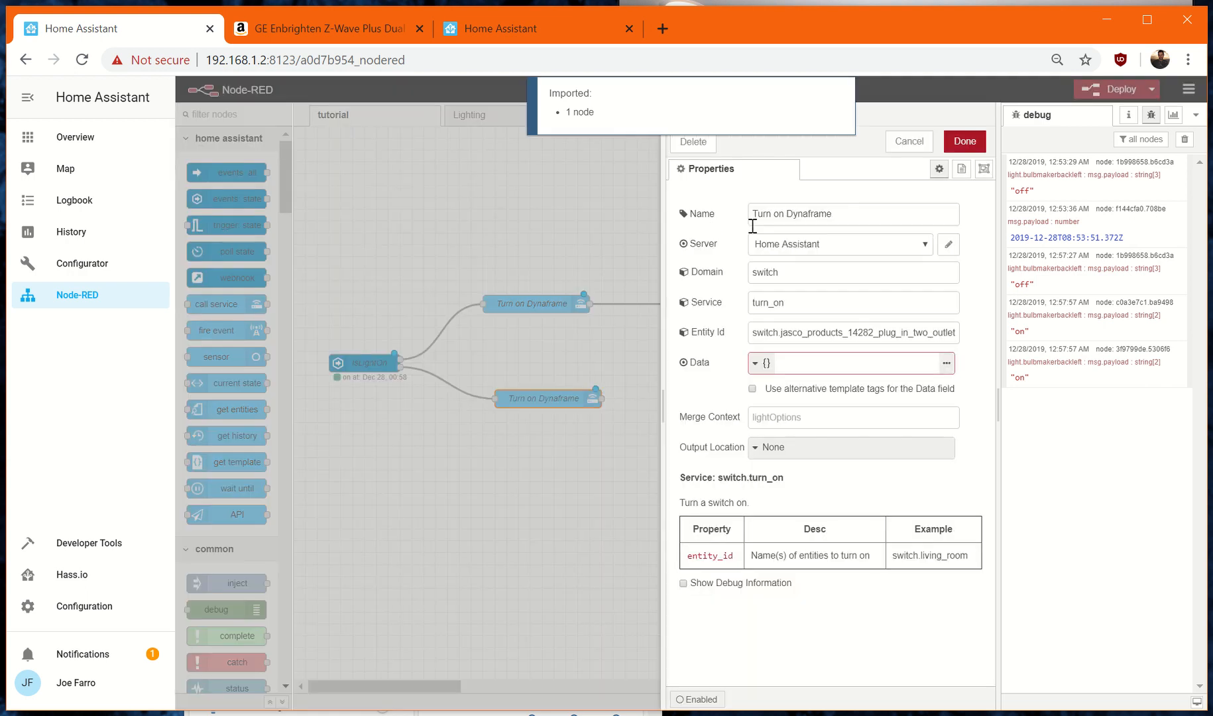
key(ctrl+a)
text(Turn )
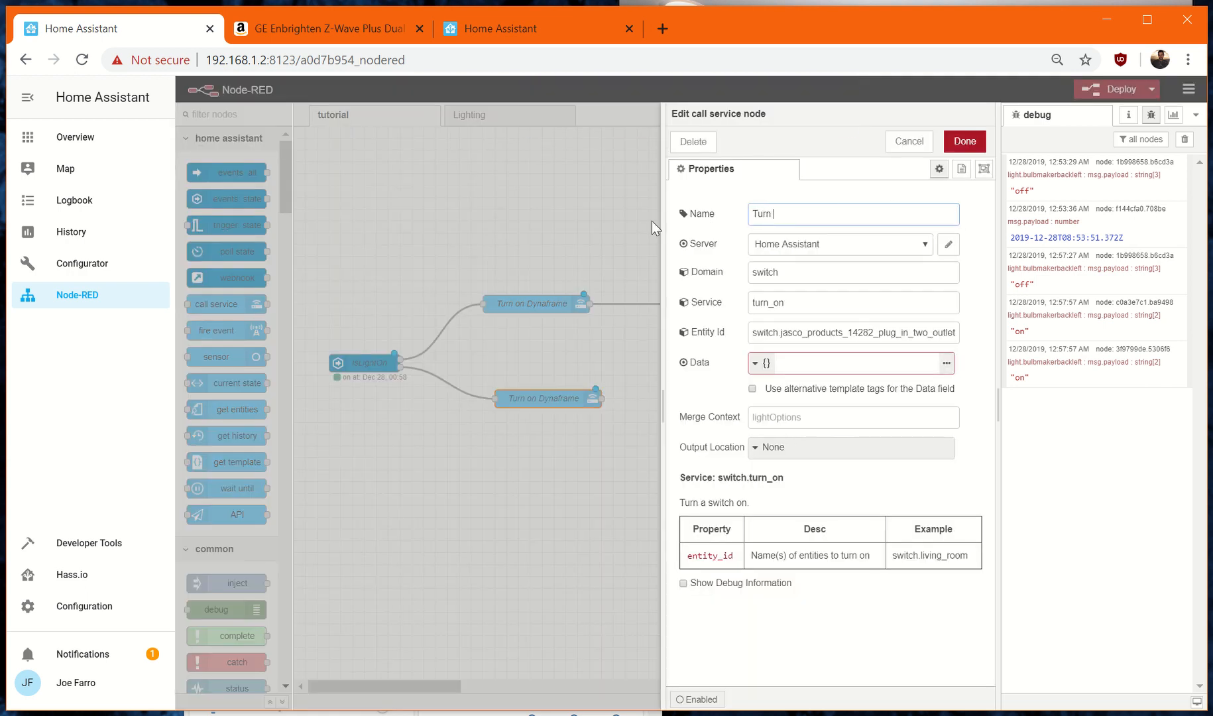
text(off Dynaframe)
click(821, 302)
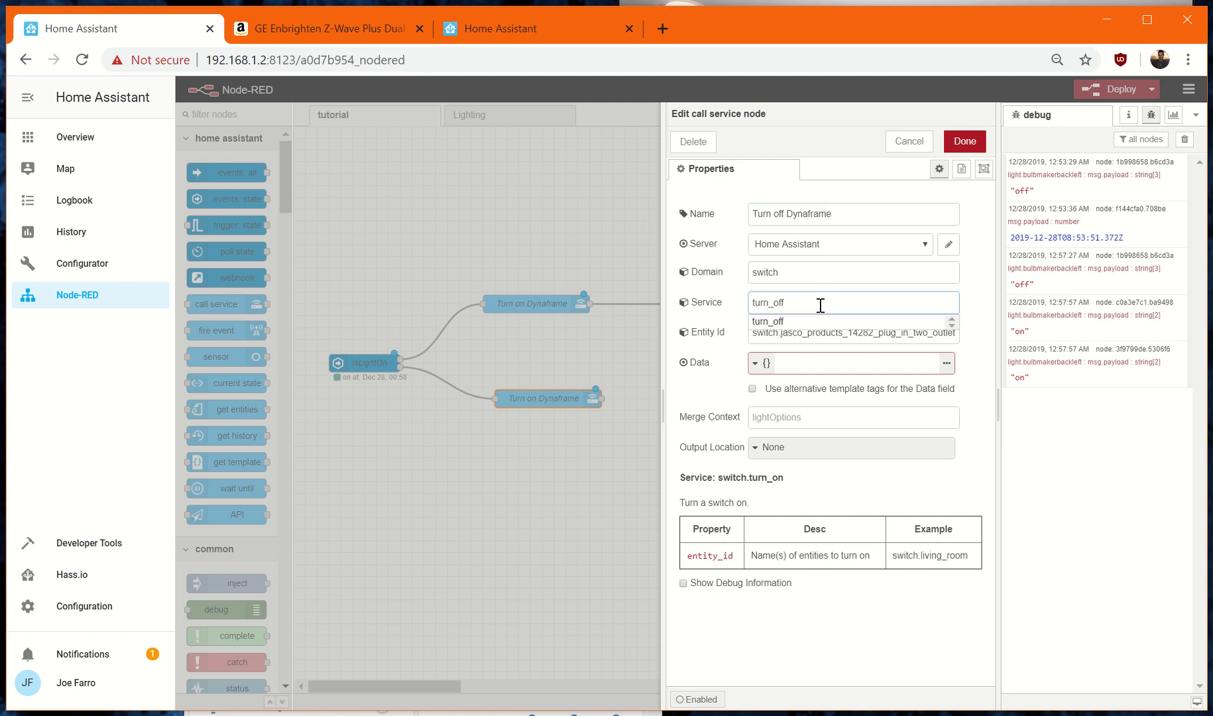
click(811, 321)
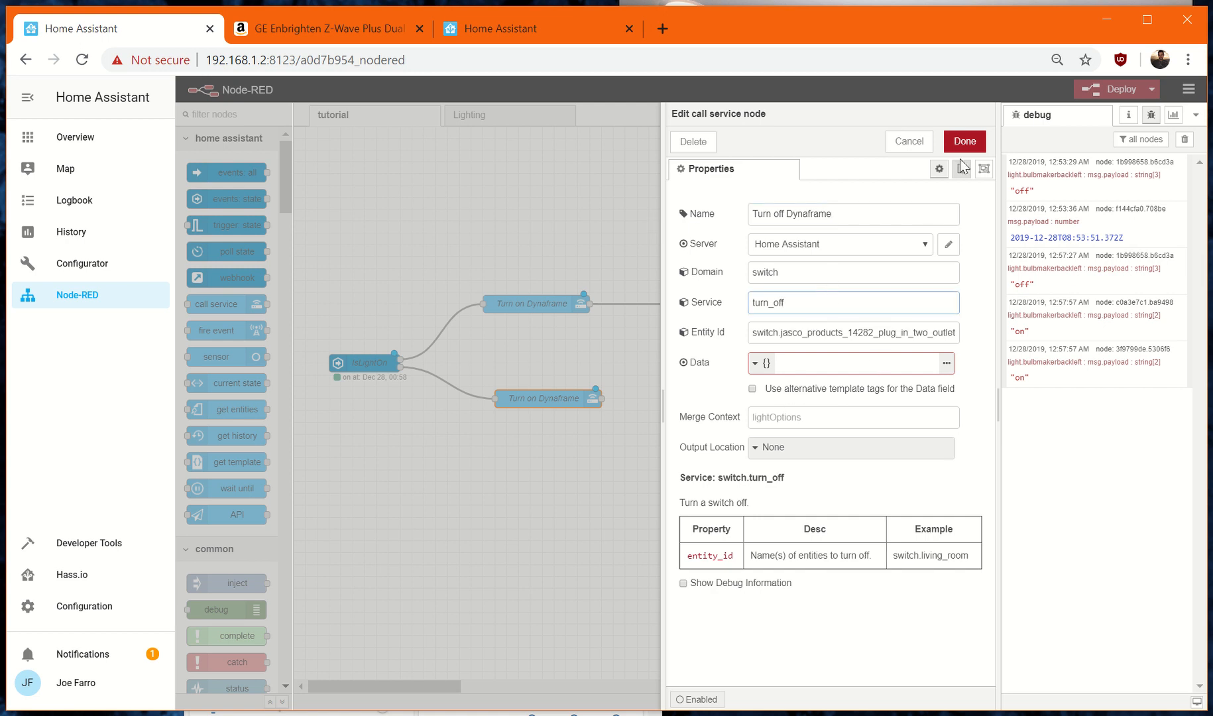
click(963, 142)
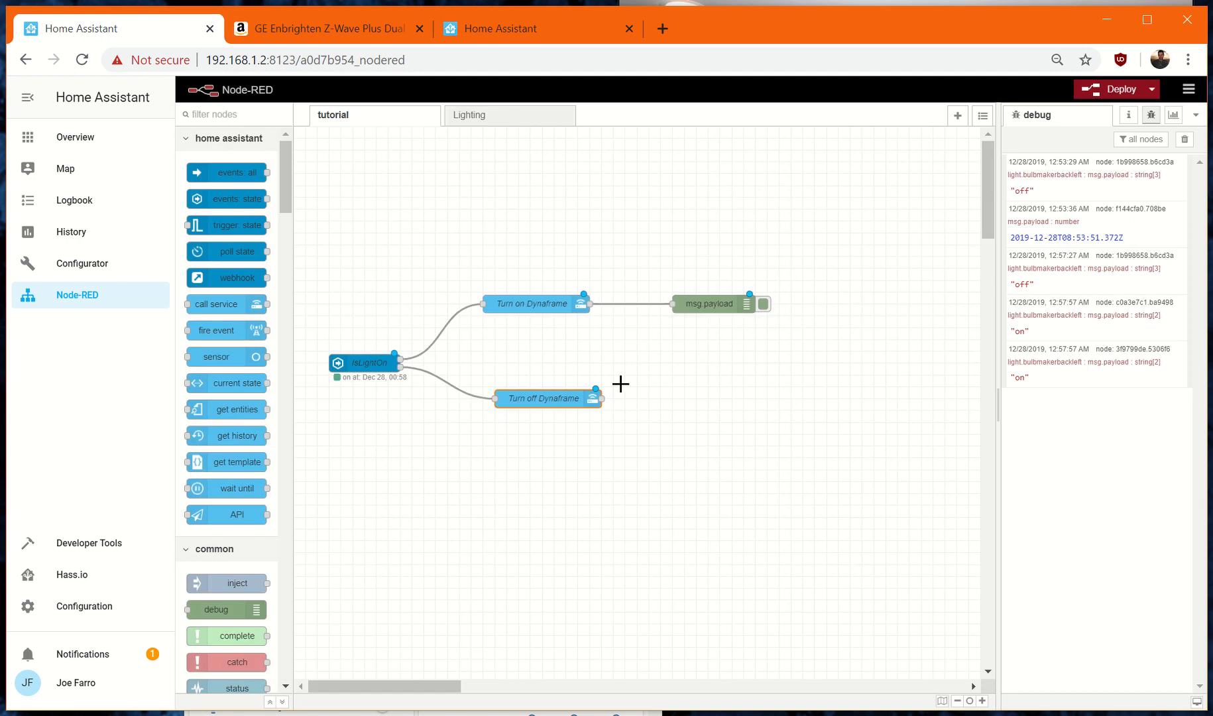
Wire Turn off Dynaframe to msg.payload and enable node status (32 characters) output on that debug node.
drag(601, 397, 717, 354)
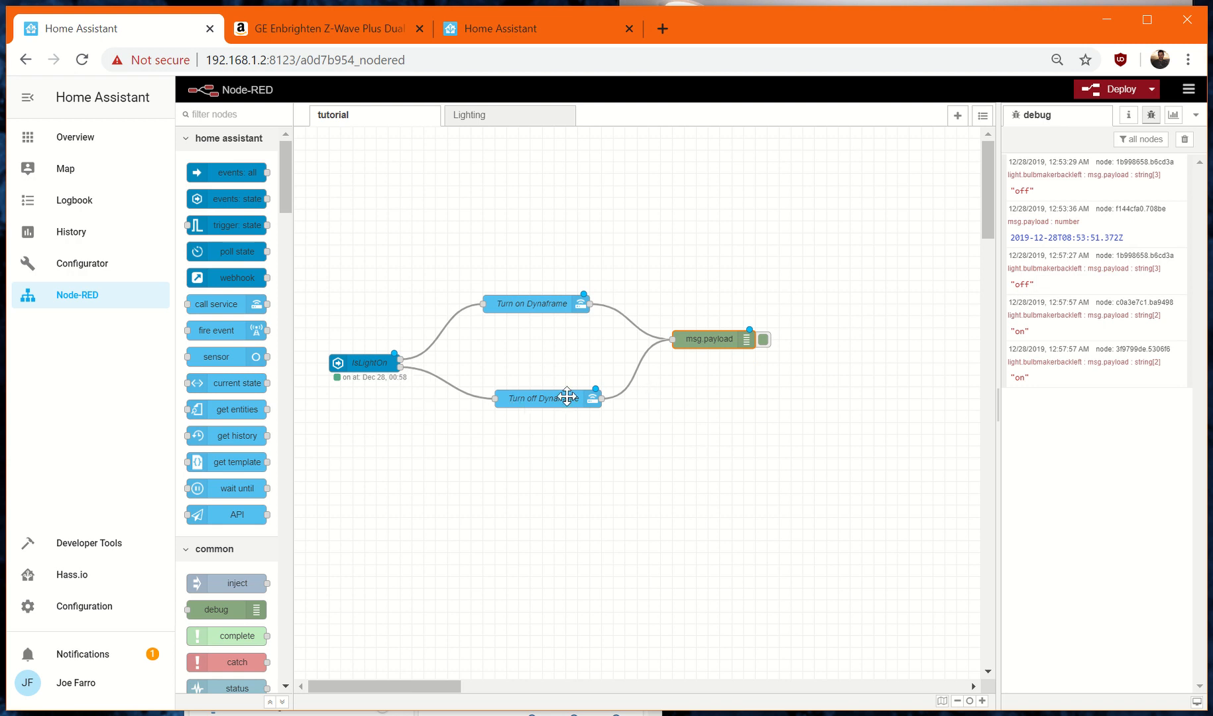
double_click(699, 338)
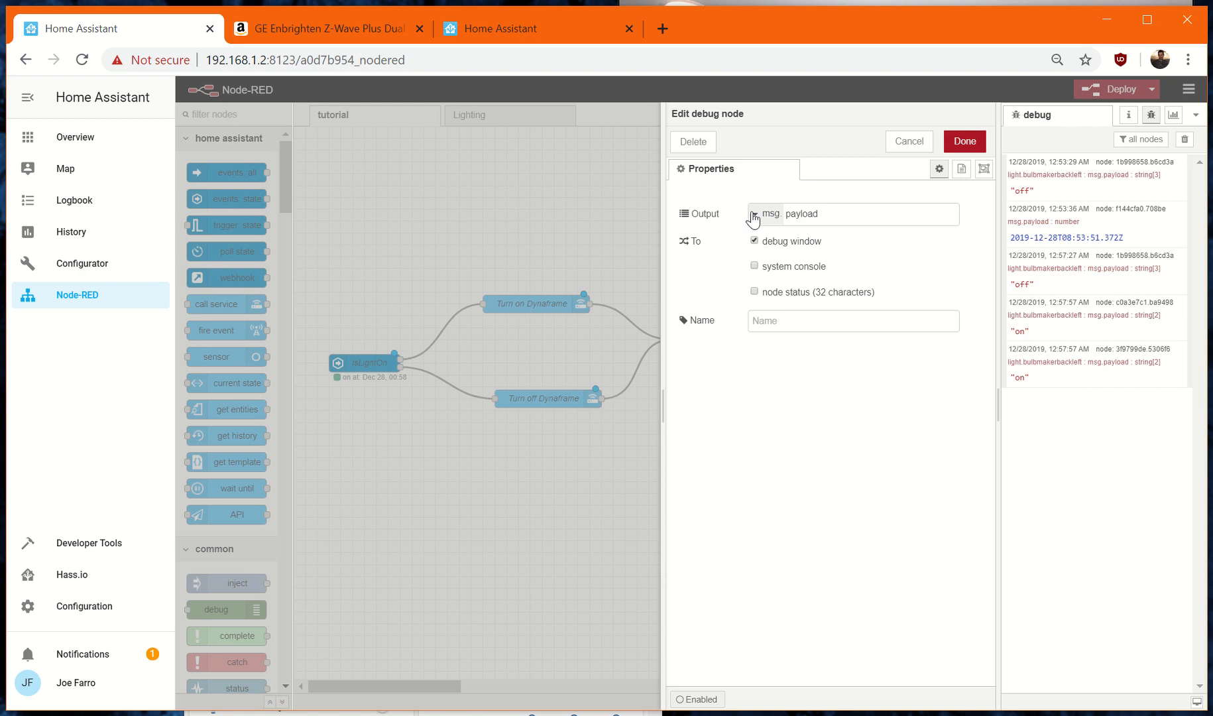
click(961, 168)
click(984, 168)
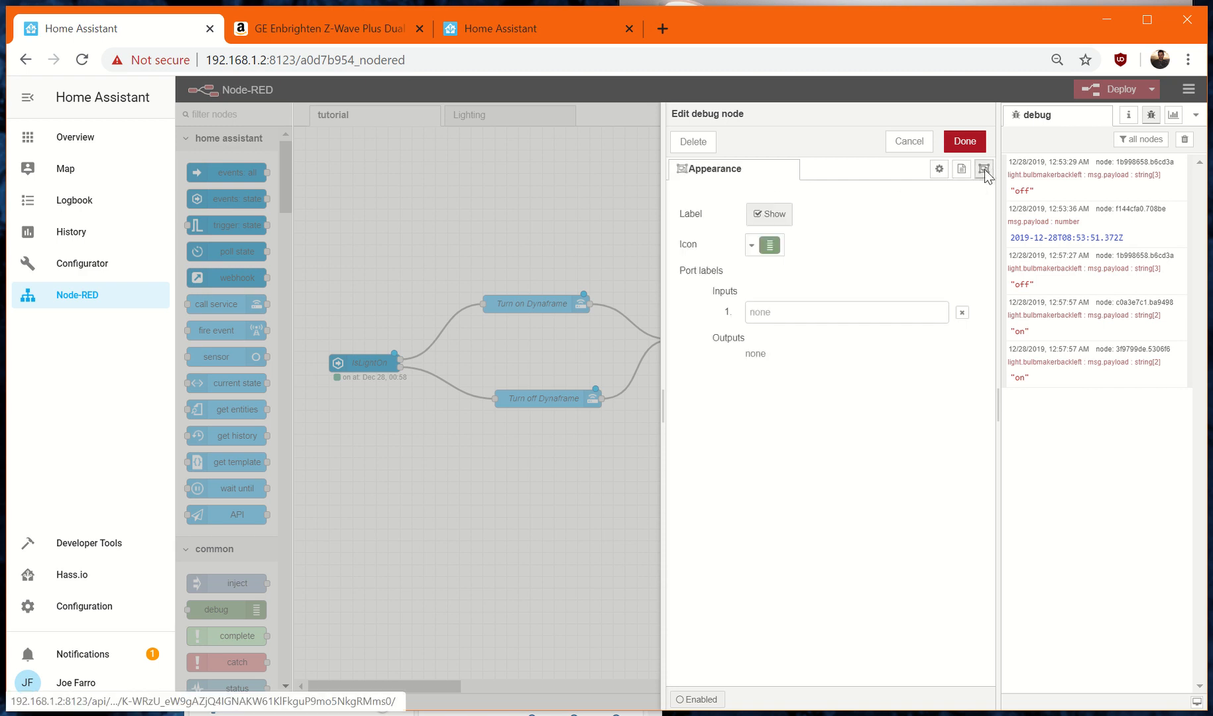
click(939, 168)
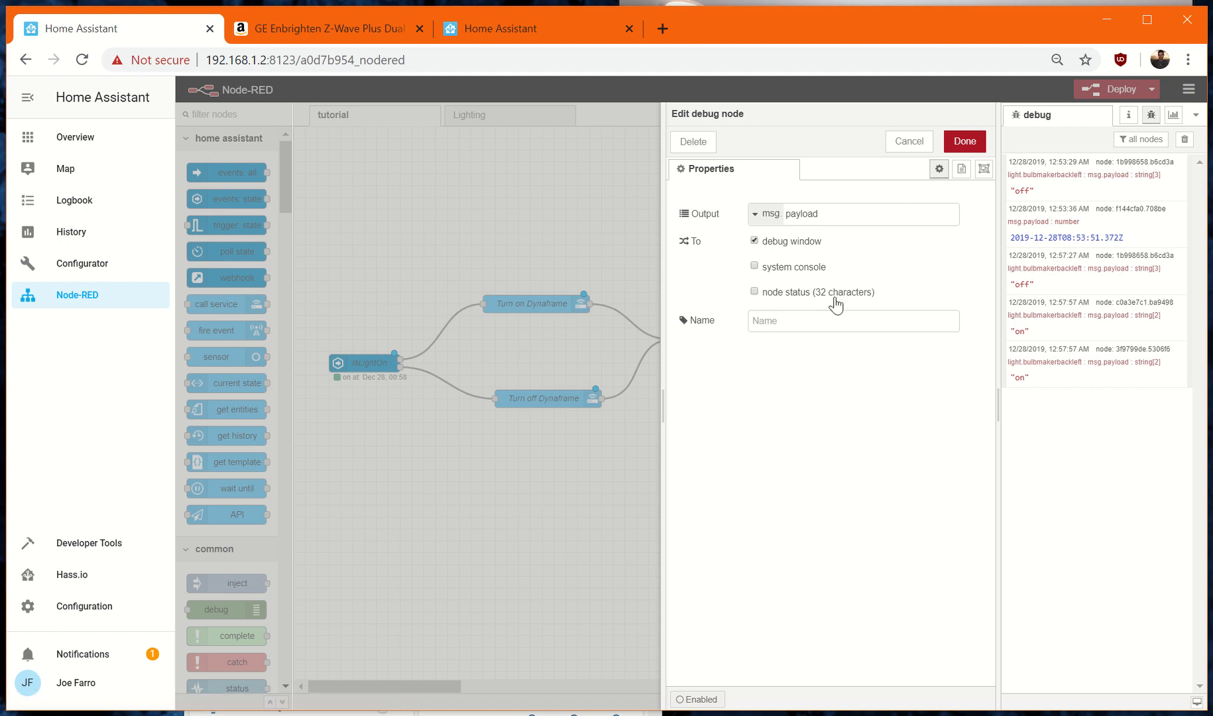
click(753, 291)
click(963, 141)
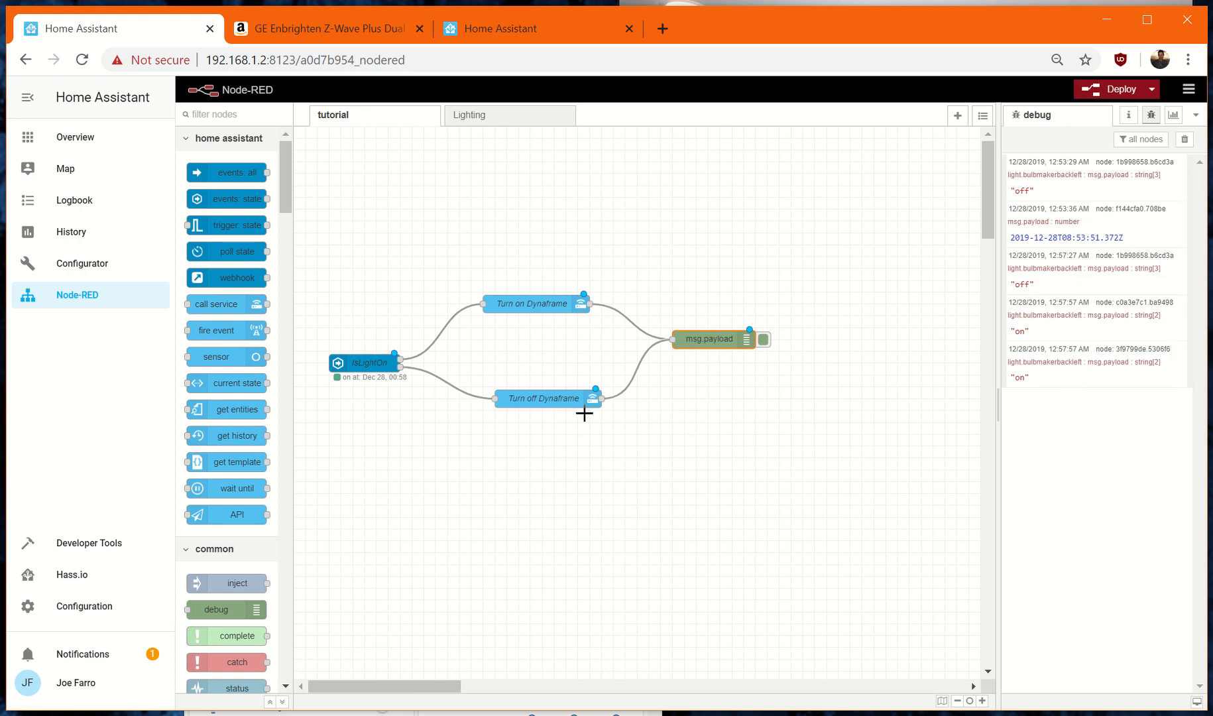
Deploy the tutorial flow and check the nodes in the Lighting flow.
click(1108, 86)
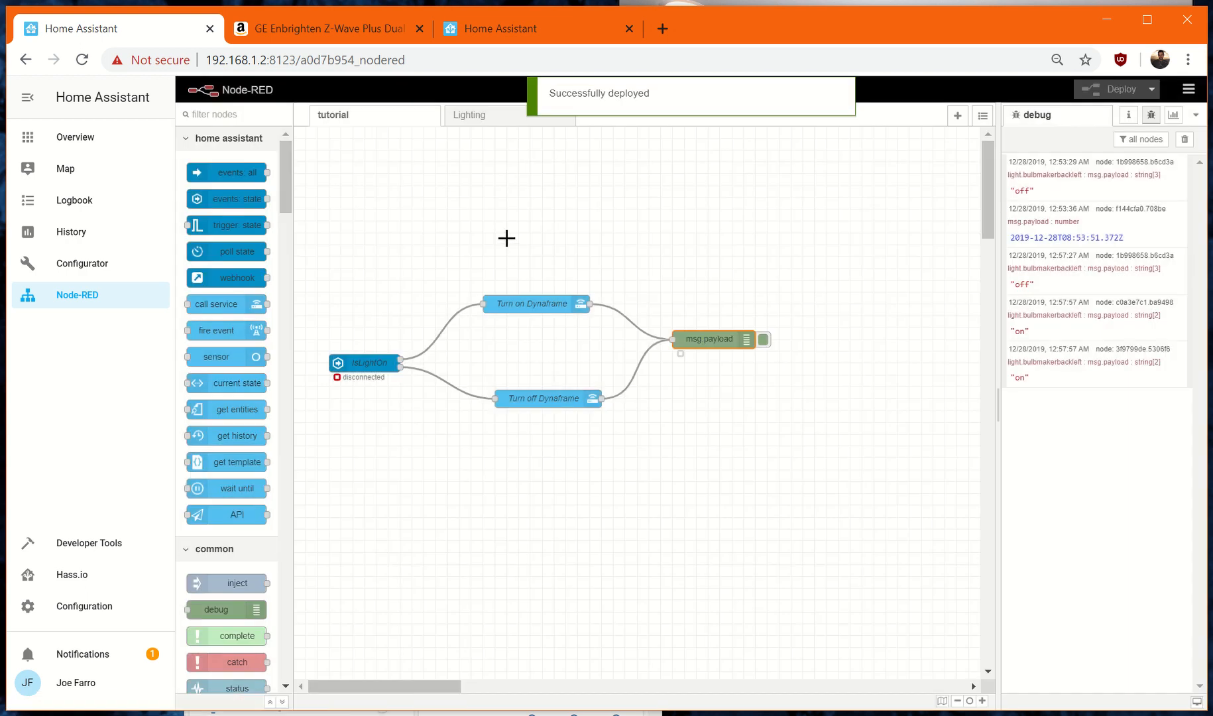
click(476, 122)
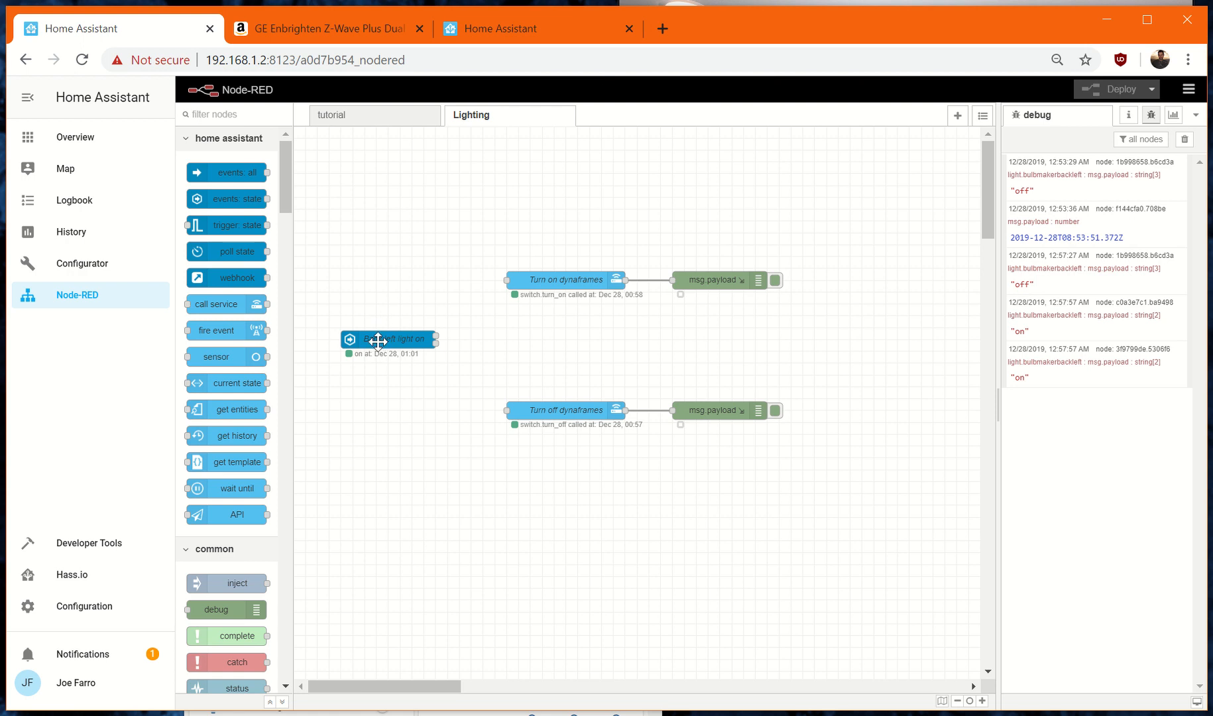
click(355, 118)
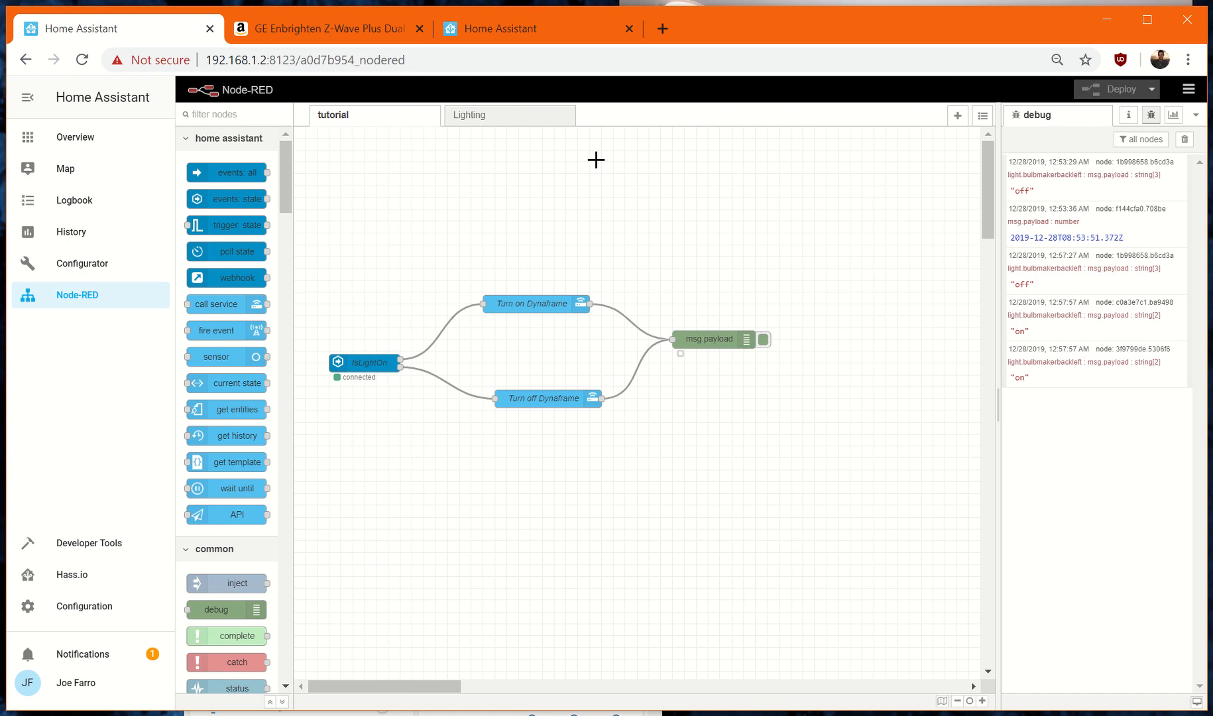
Arrange the iVCam camera feed and the Home Assistant overview so the frames and the light toggles show together.
click(782, 1)
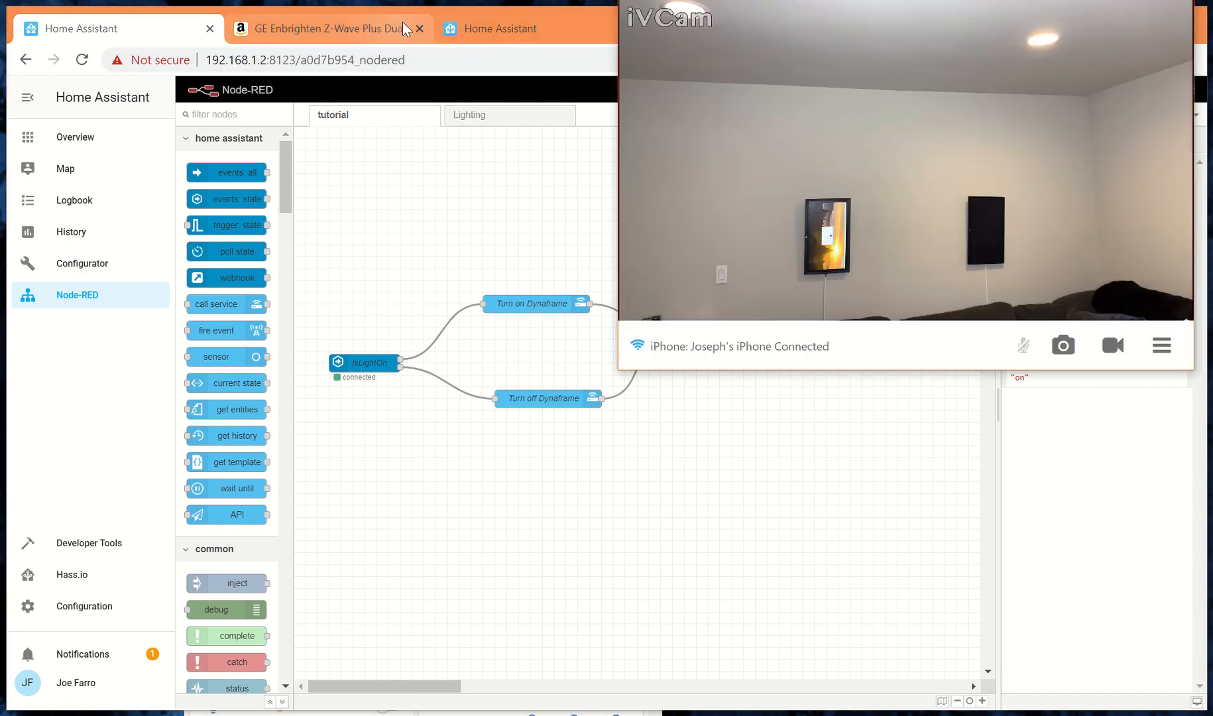
drag(555, 17, 377, 214)
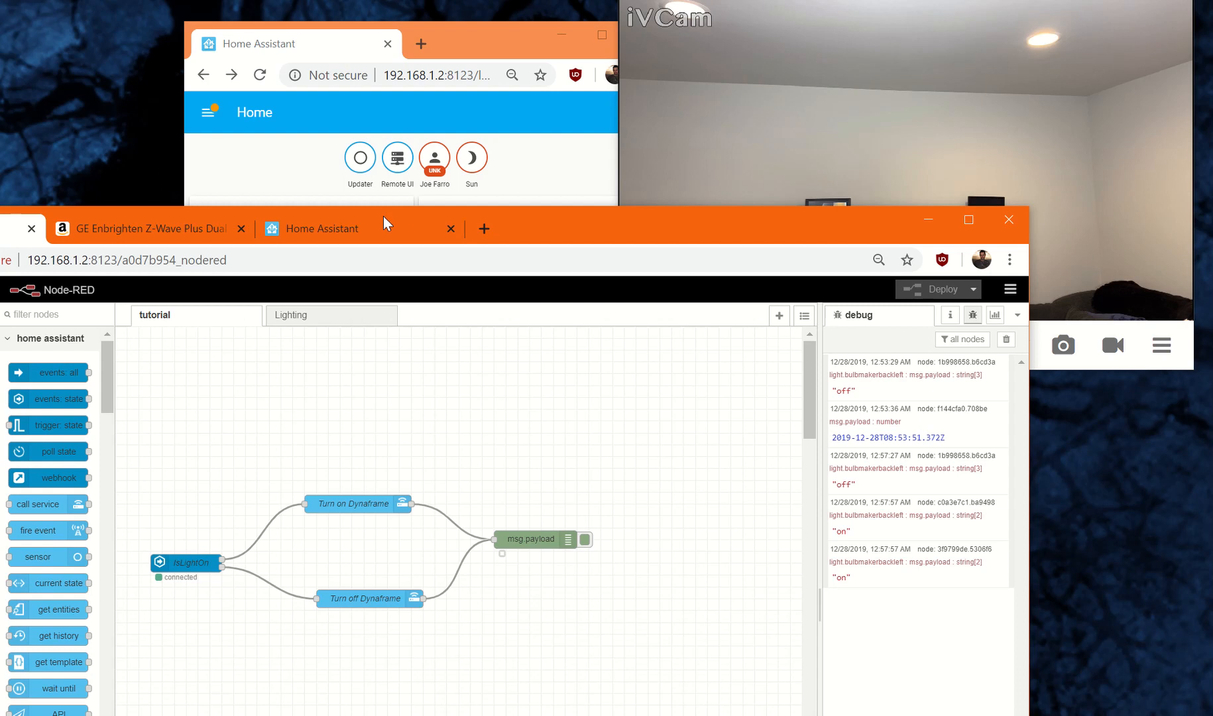
drag(545, 214, 678, 316)
click(443, 323)
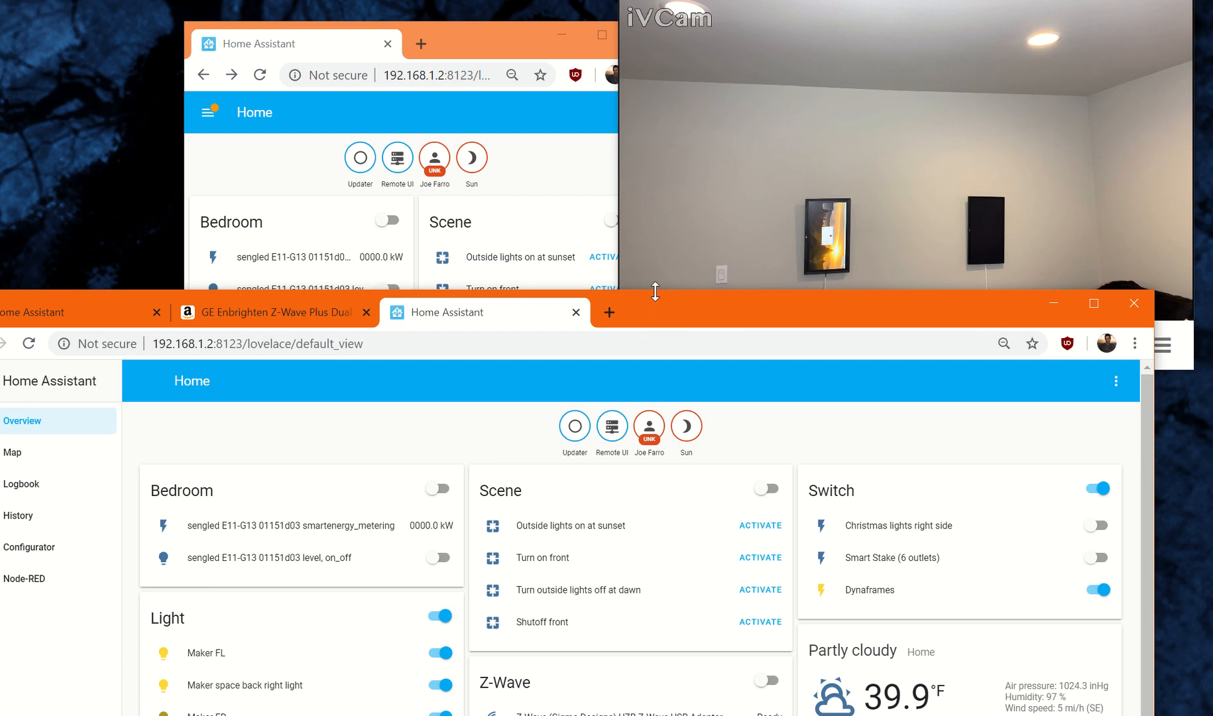
mouse_move(654, 292)
mouse_down()
mouse_move(673, 361)
mouse_move(674, 289)
mouse_up()
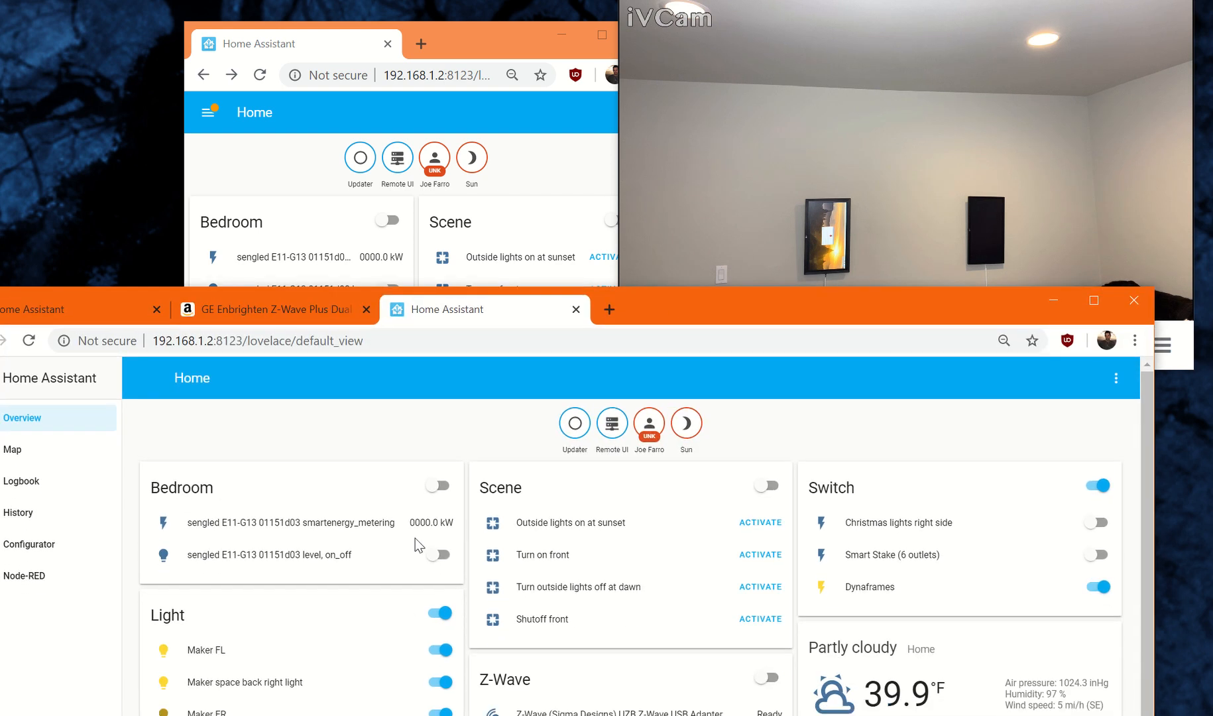
drag(787, 328, 787, 284)
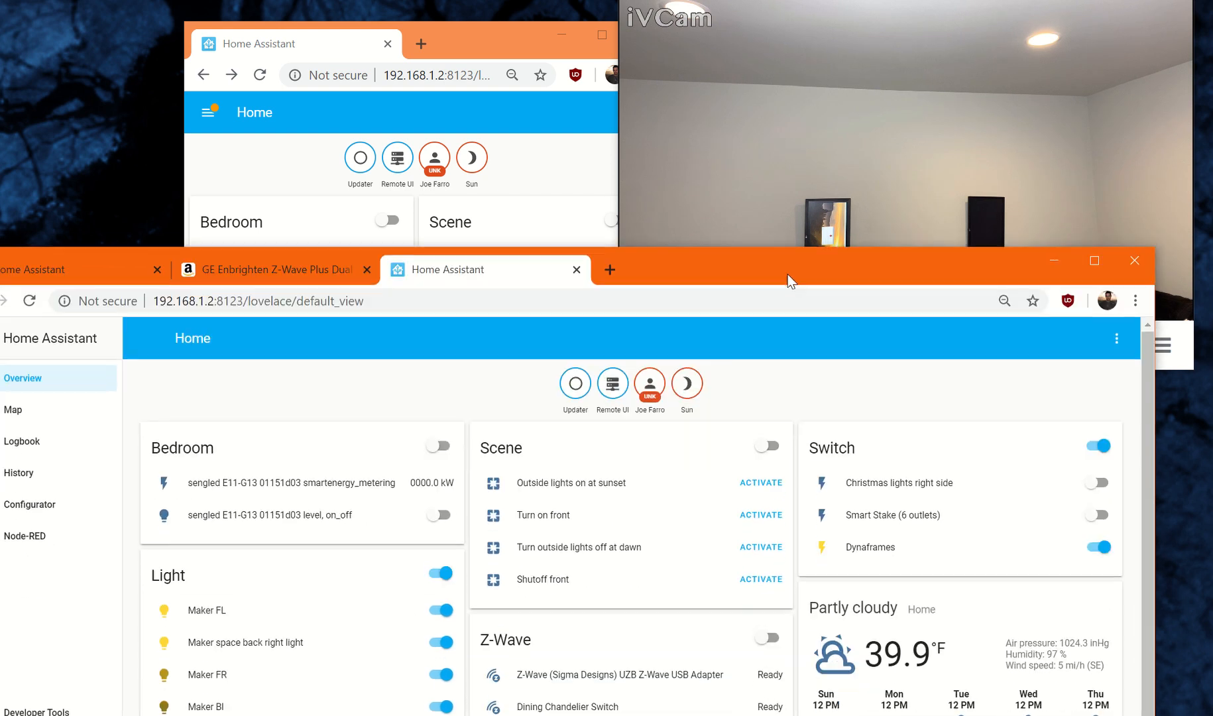
Test the flow by switching the Maker Bl light off and back on while watching the frames in the camera feed.
click(440, 703)
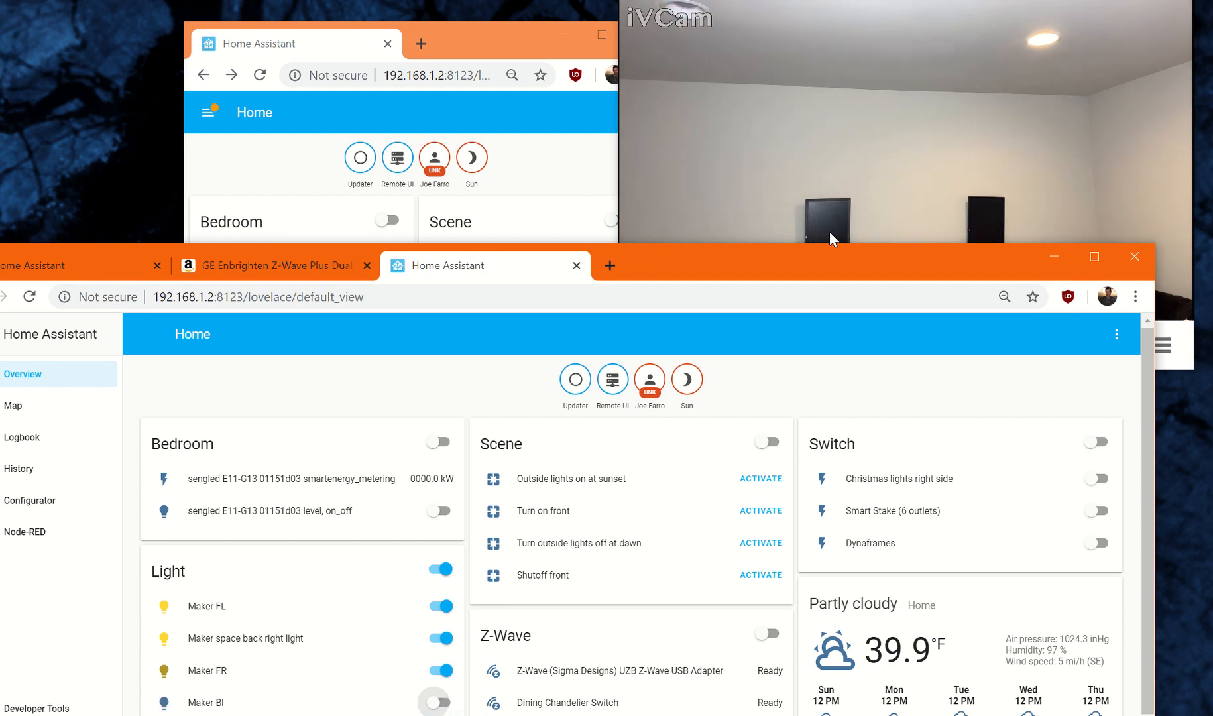
drag(875, 272, 875, 350)
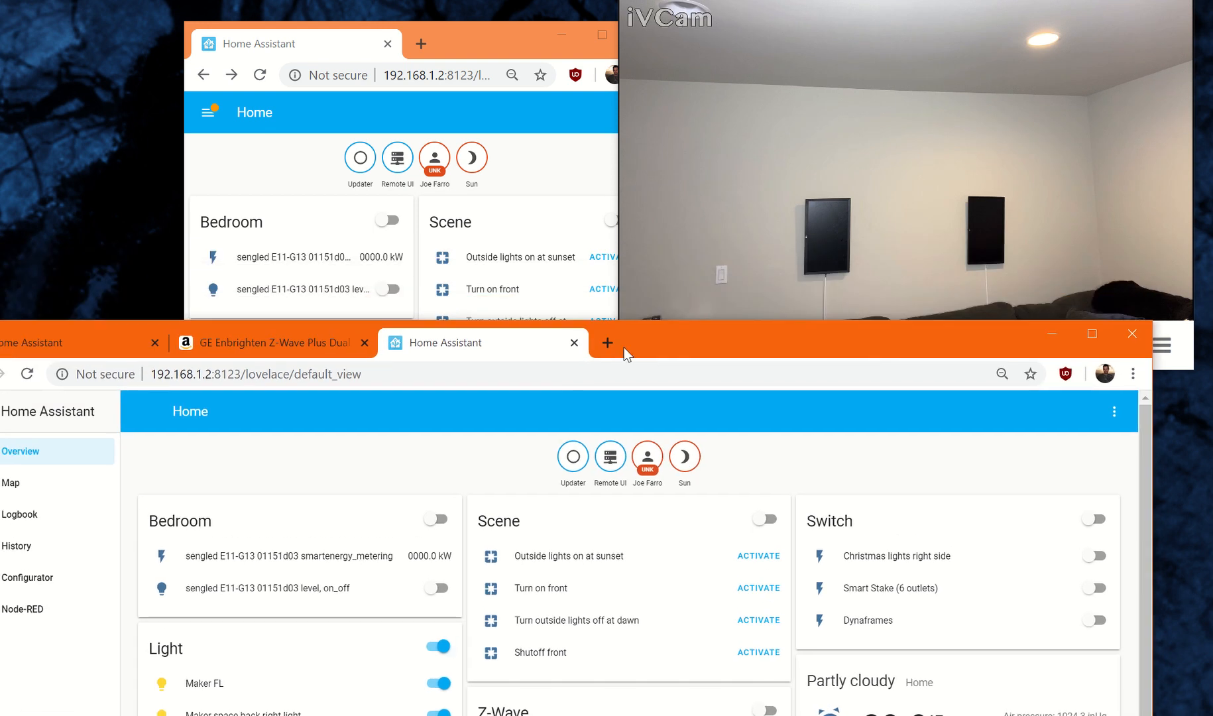
drag(628, 355, 615, 210)
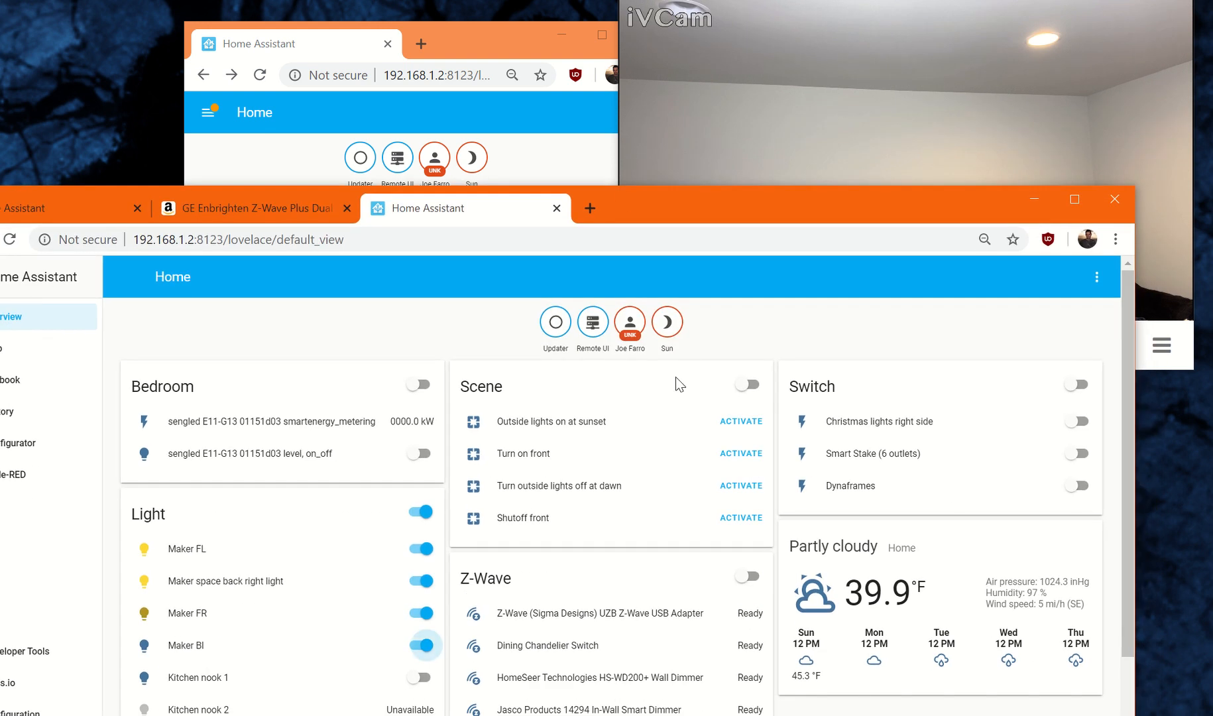
drag(715, 222, 725, 343)
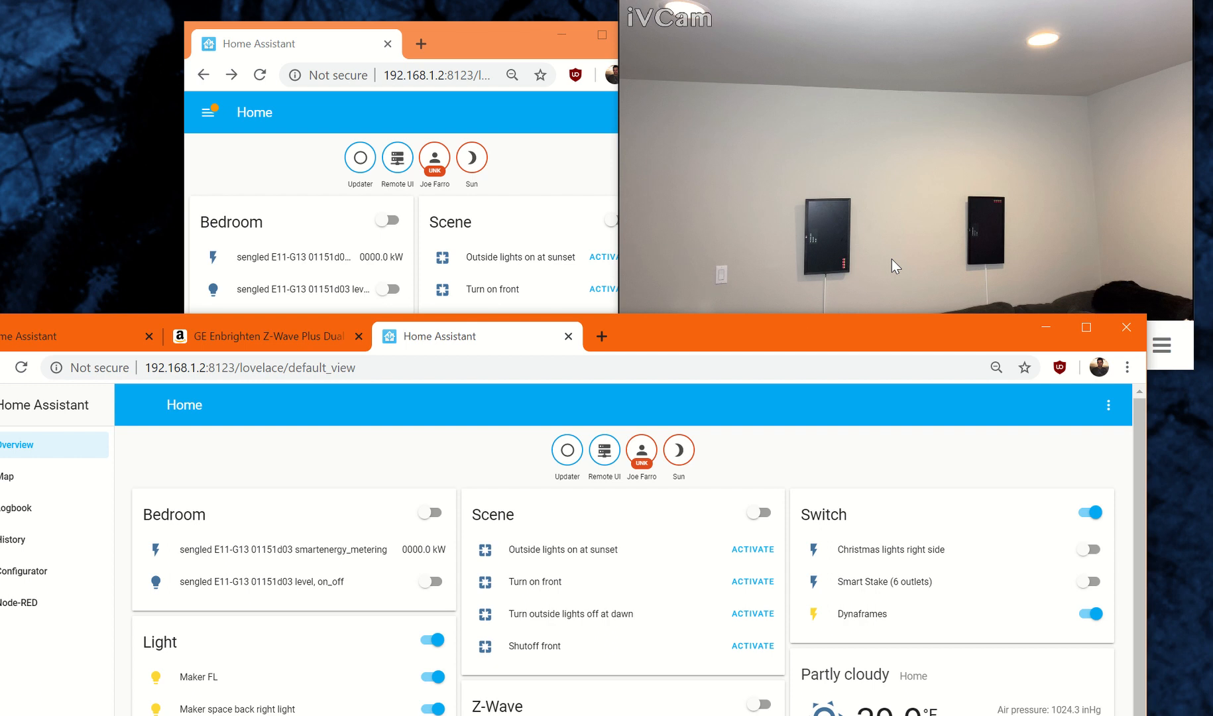
Return to the Node-RED tutorial flow and review its node statuses and the Turn on Dynaframe node's properties.
drag(789, 337, 863, 96)
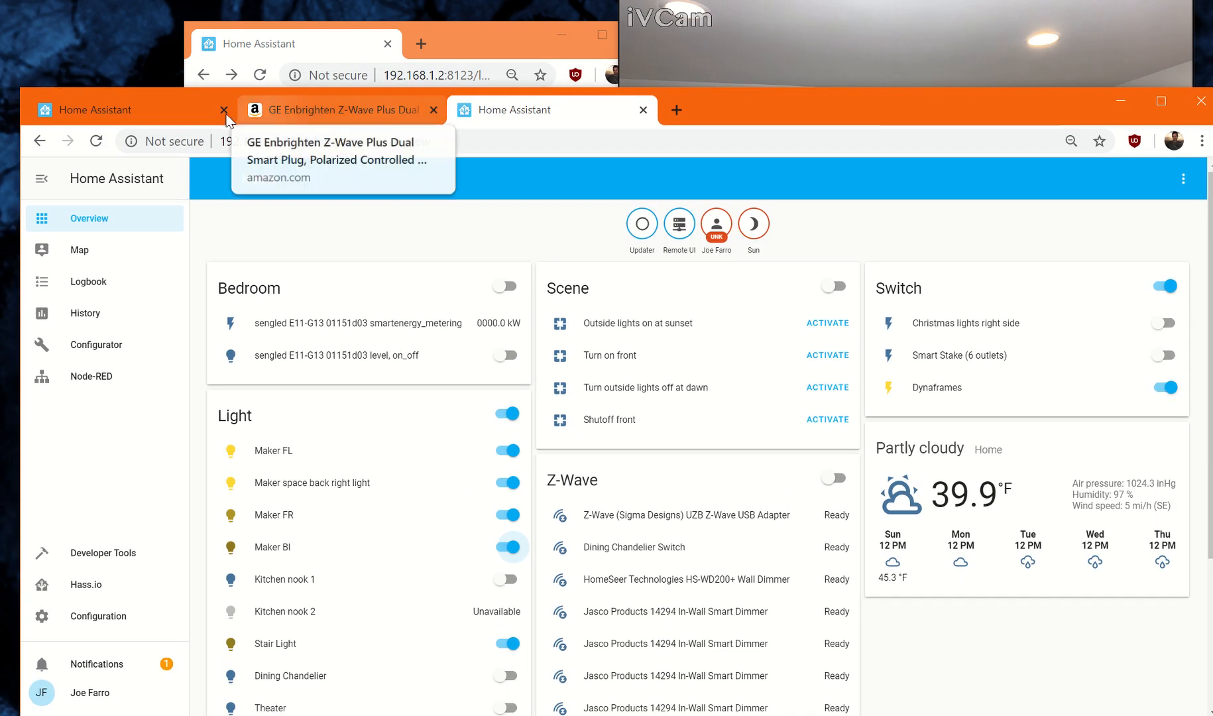
click(159, 116)
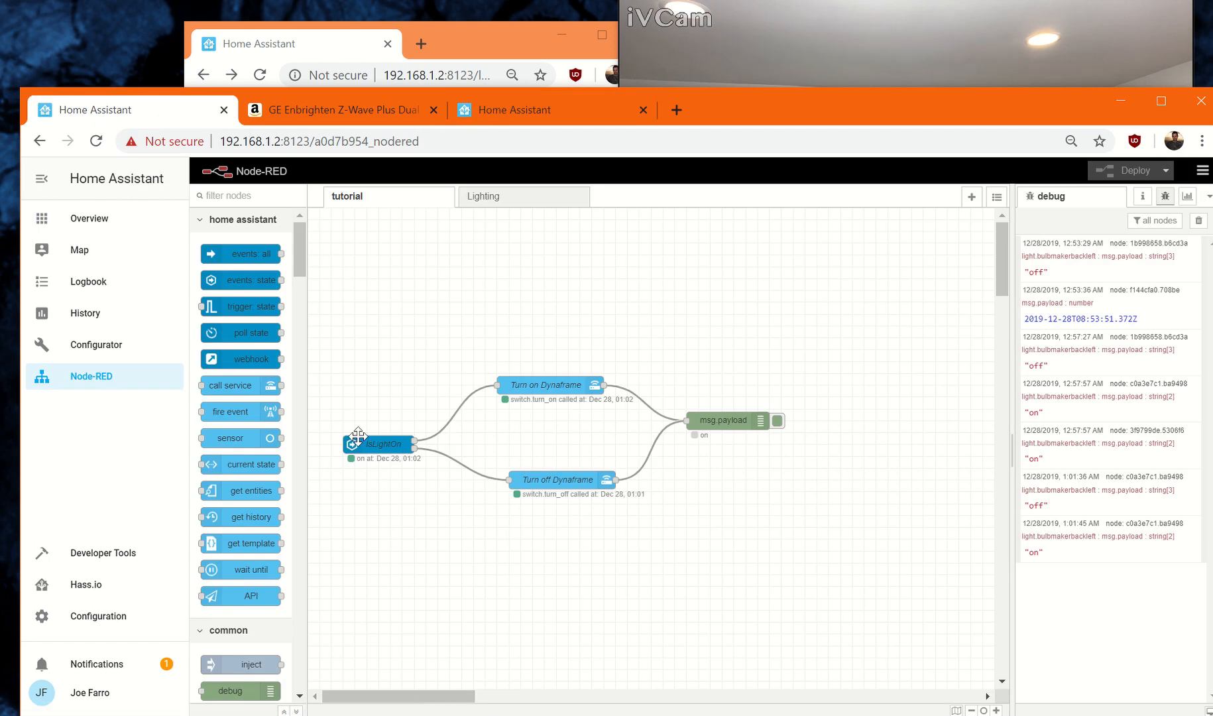
double_click(534, 384)
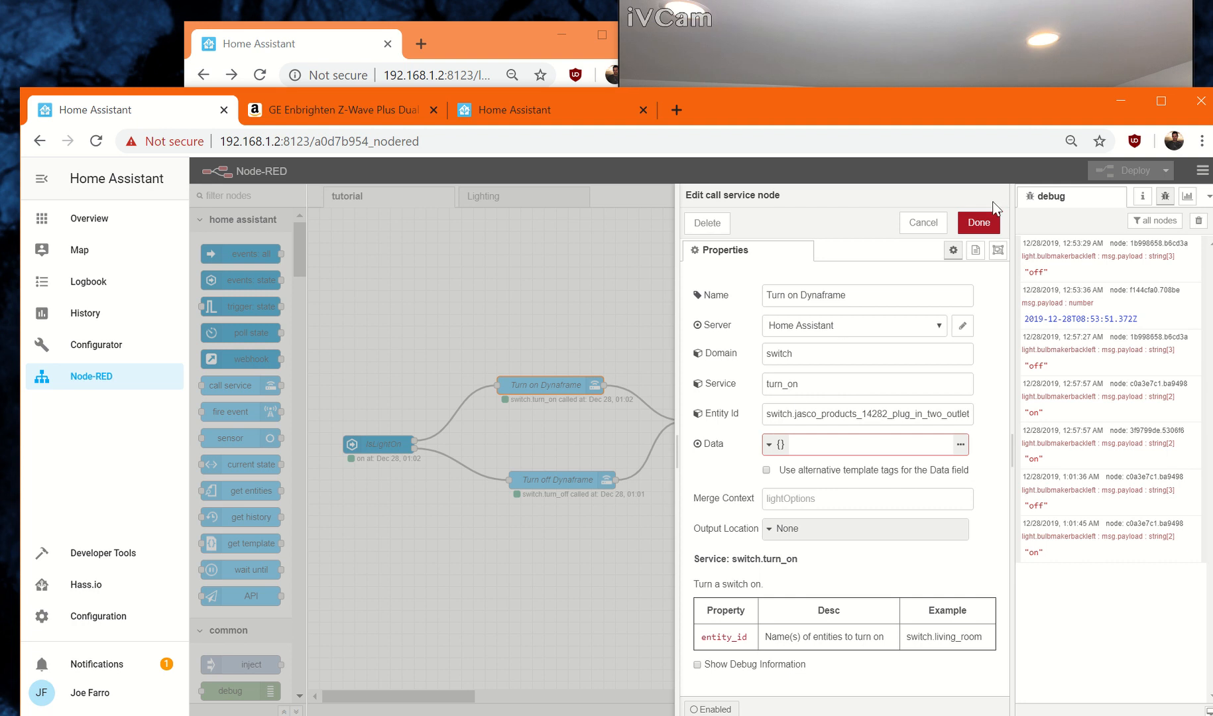
click(978, 222)
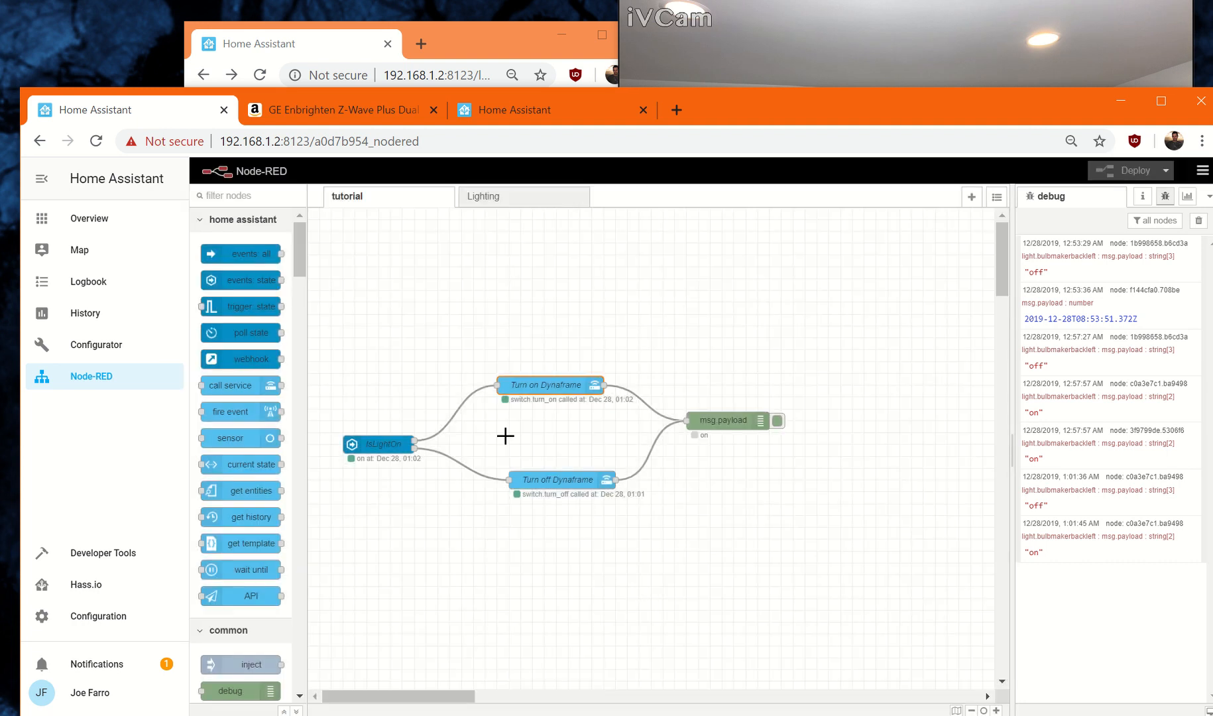
Switch off the Maker Bl and Maker space back right lights in the Home Assistant overview and check the camera feed.
click(445, 60)
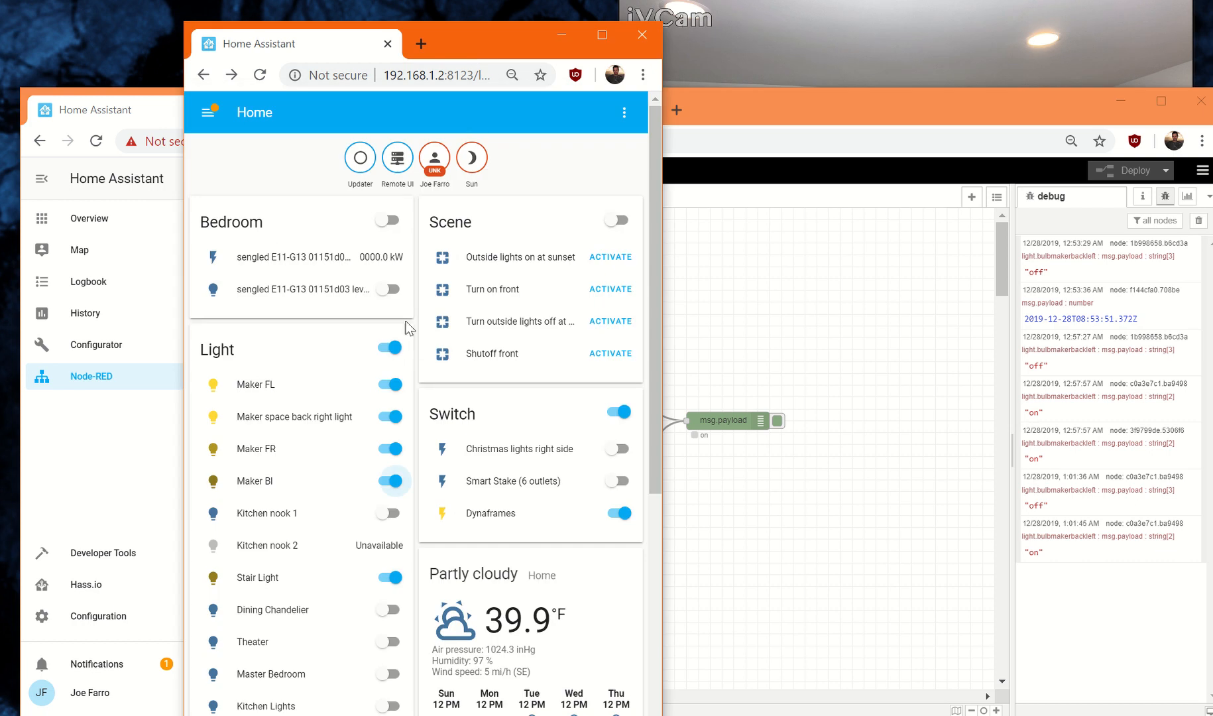
click(393, 481)
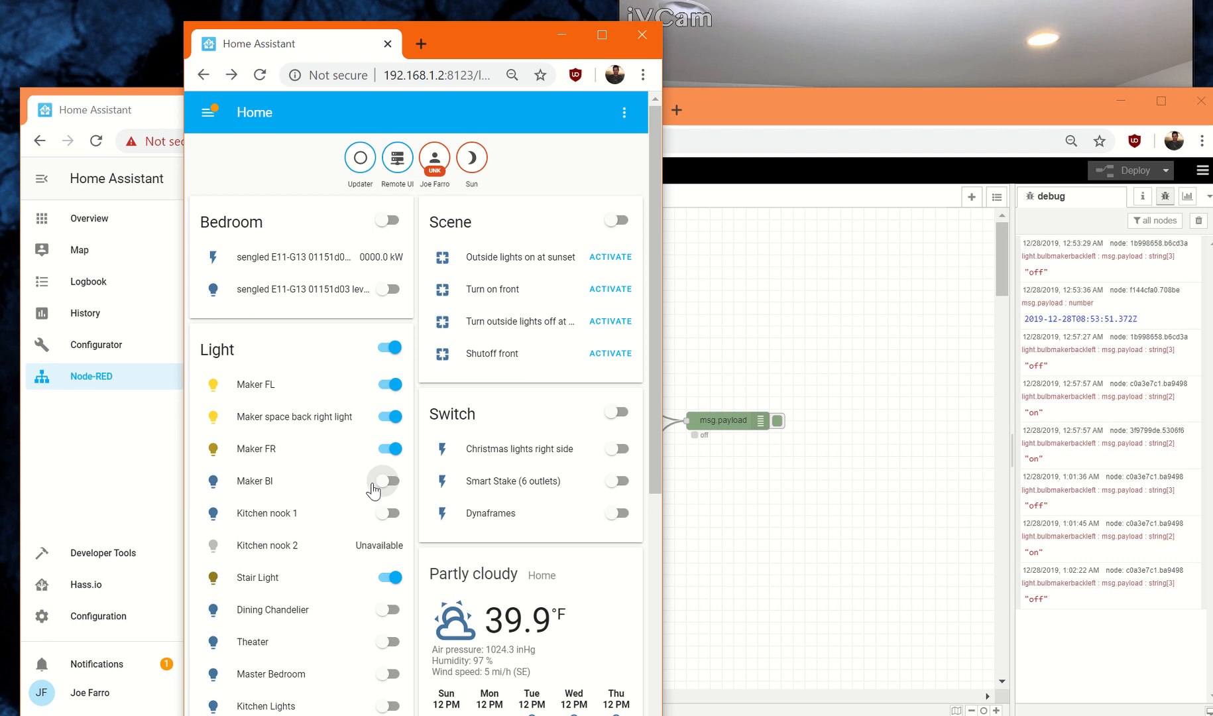
click(388, 418)
click(833, 69)
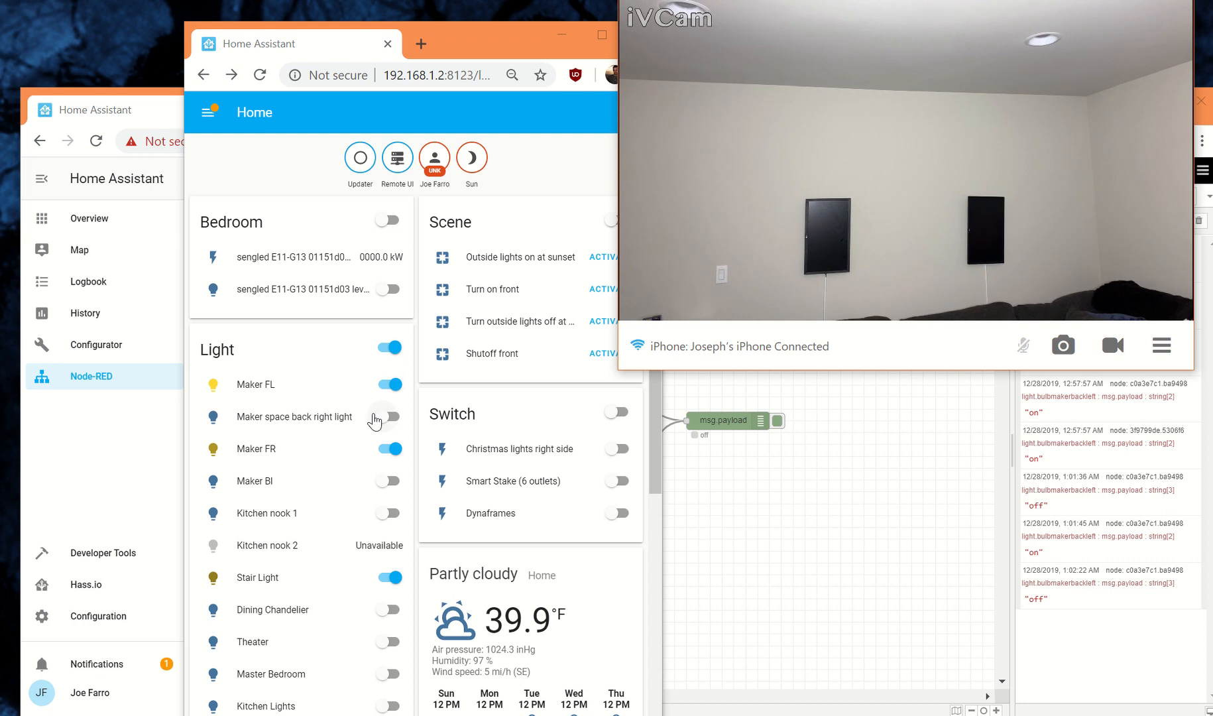
Return to the Node-RED tutorial flow and place a copy of the IsLightOn node below the Dynaframe flow.
click(153, 111)
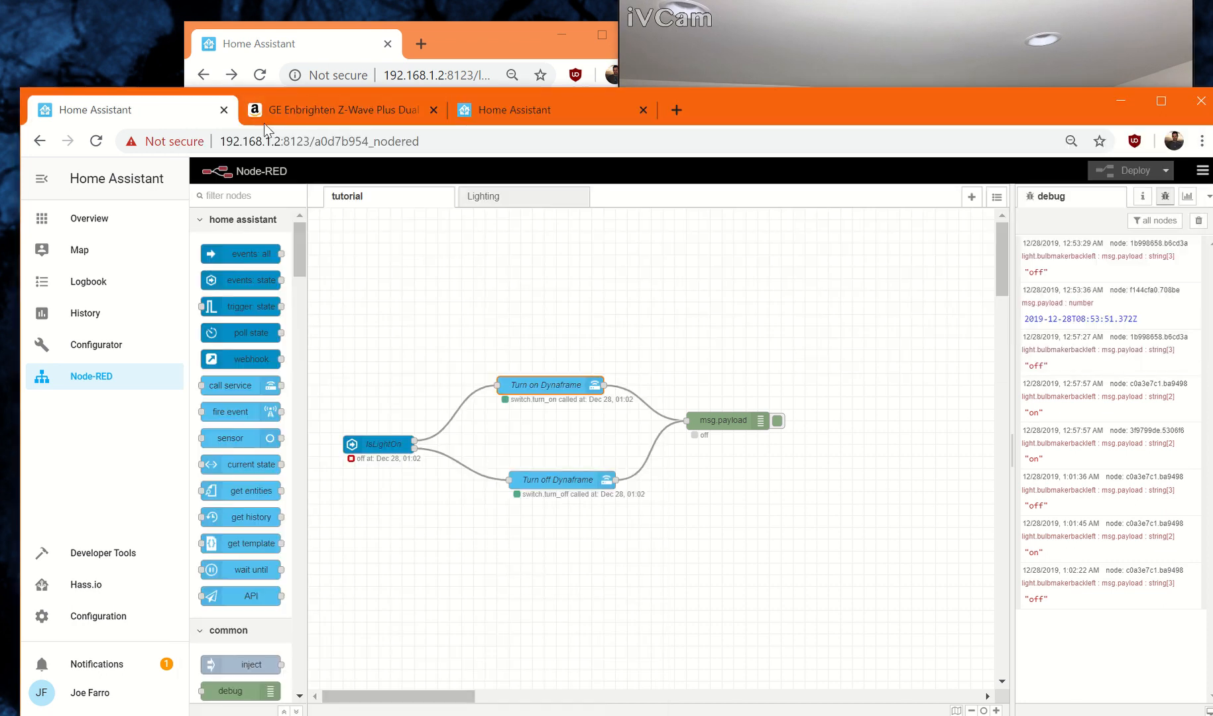
click(332, 110)
click(523, 110)
click(199, 112)
click(380, 437)
key(ctrl+c)
key(ctrl+v)
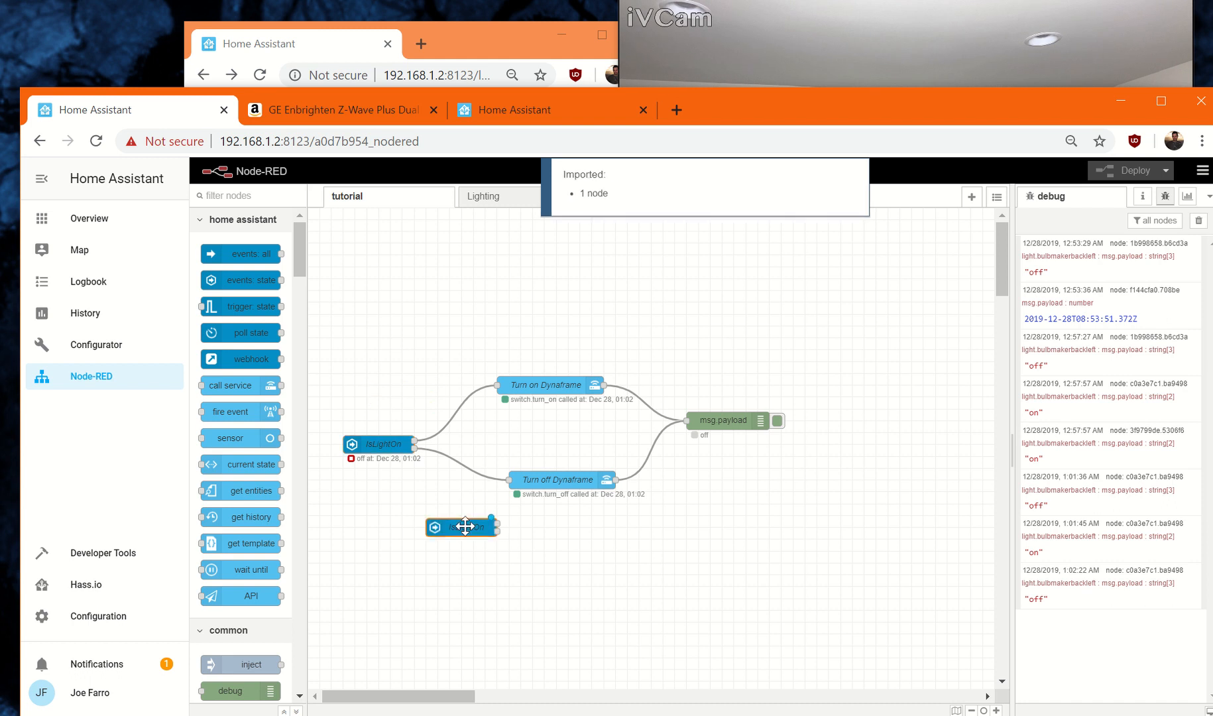
click(384, 599)
scroll(388, 477, down, 3)
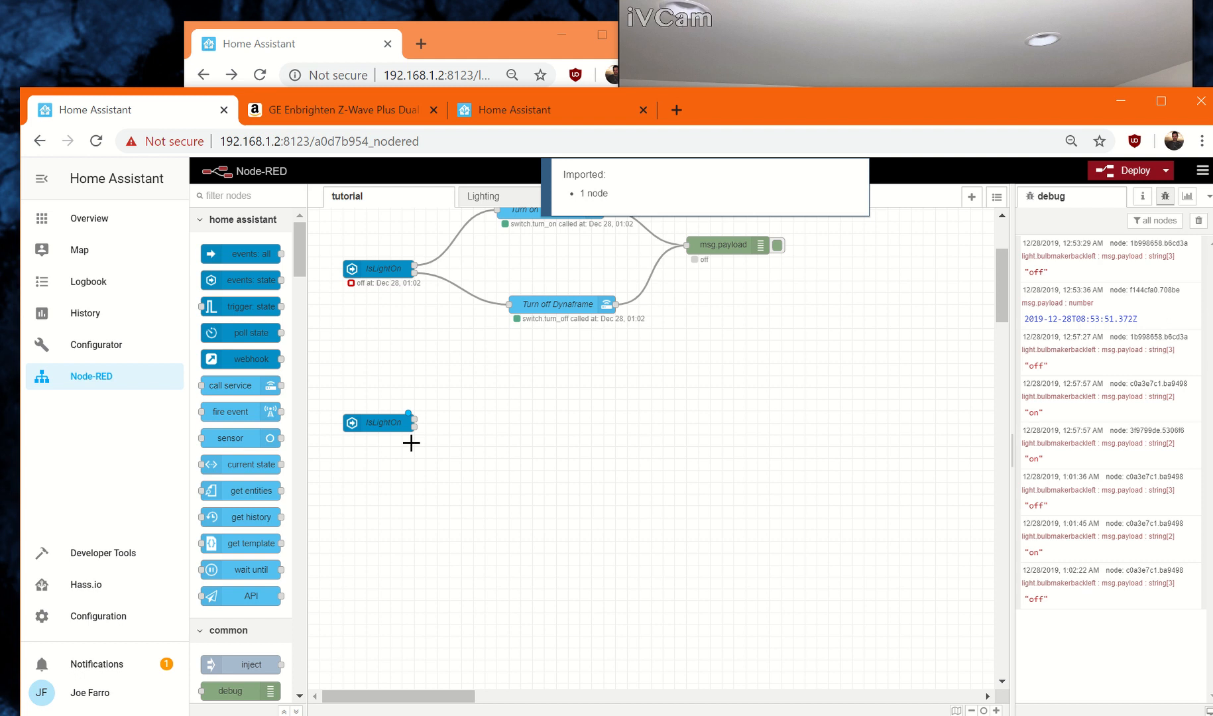
Rename the copied state node to IsBLLightOn.
double_click(372, 418)
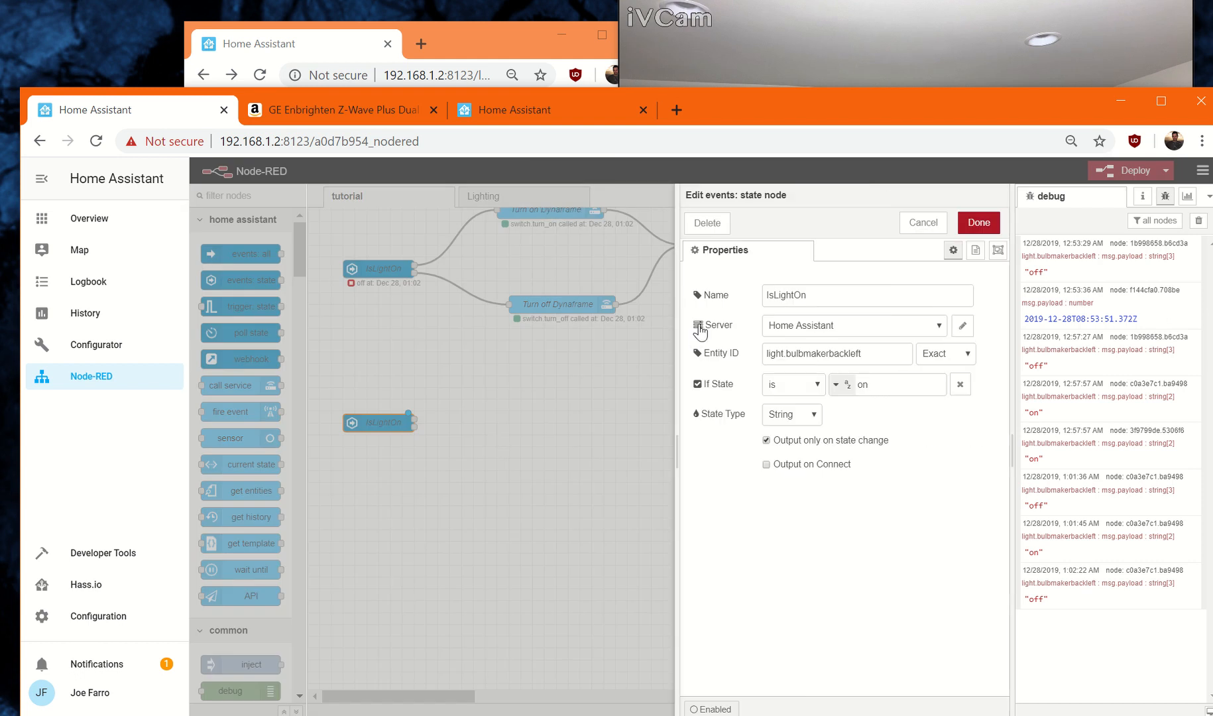
click(774, 295)
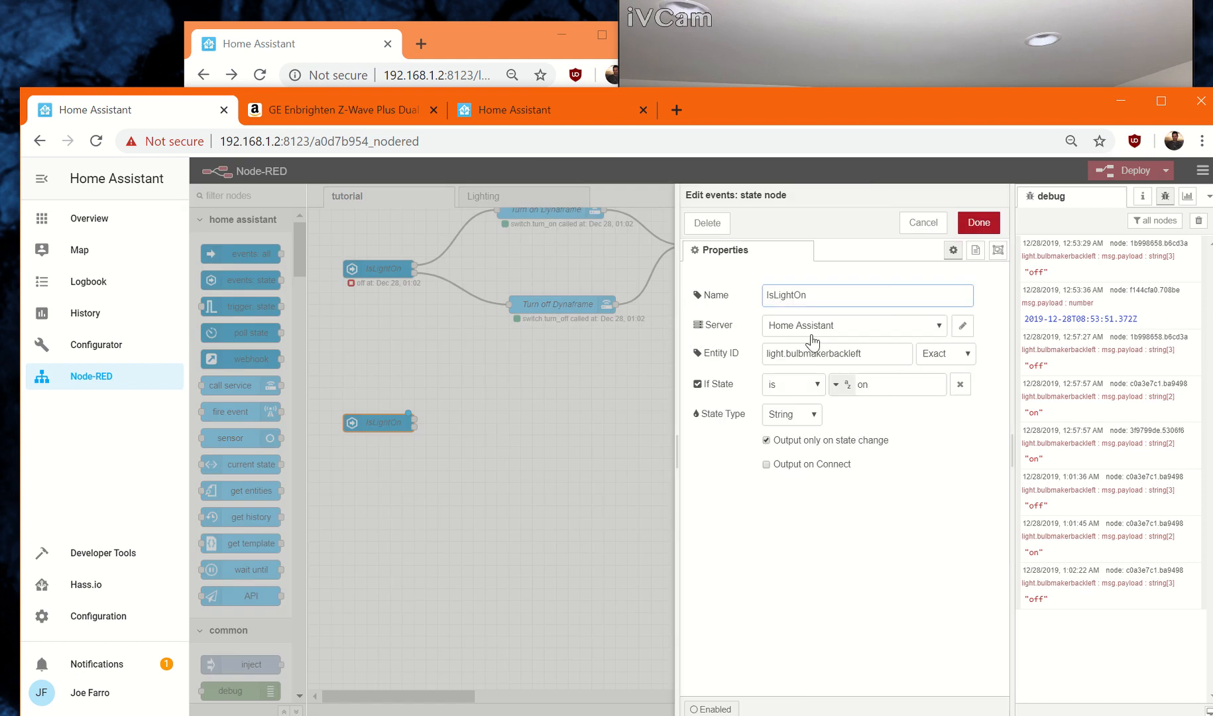
text(BL)
click(974, 224)
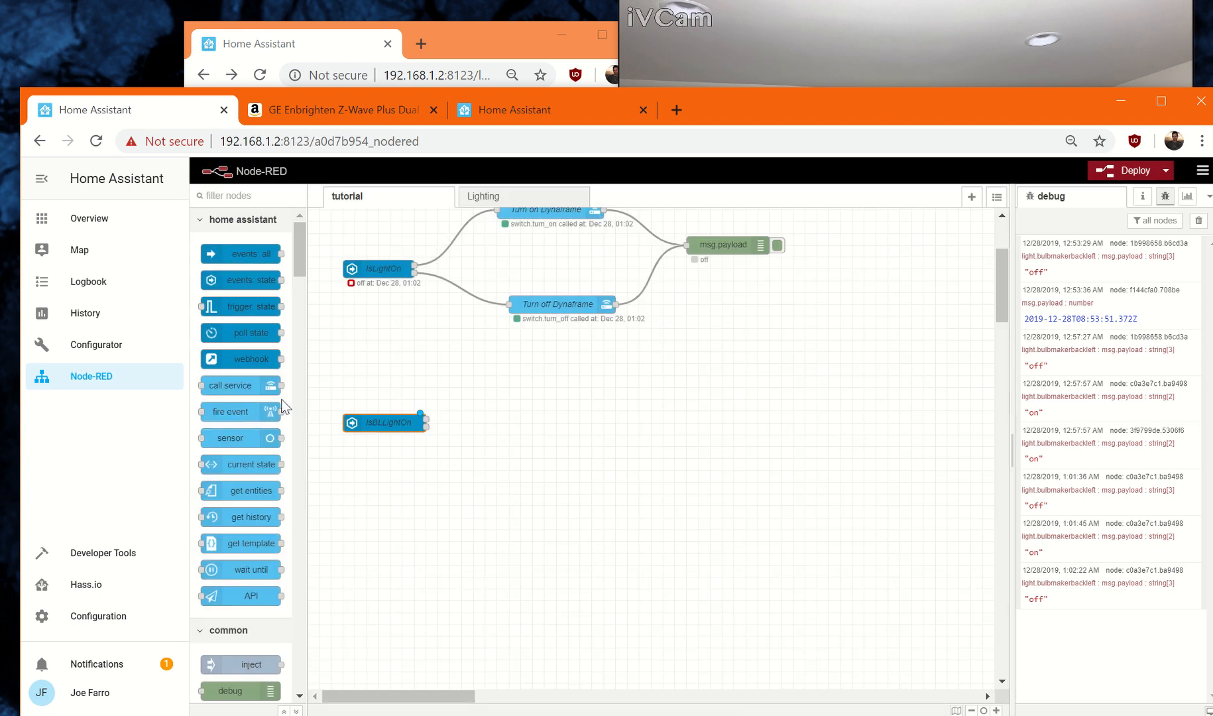
Add a call service node fed by IsBLLightOn's true output and name it "Turn on Back RIght Light".
drag(235, 387, 567, 427)
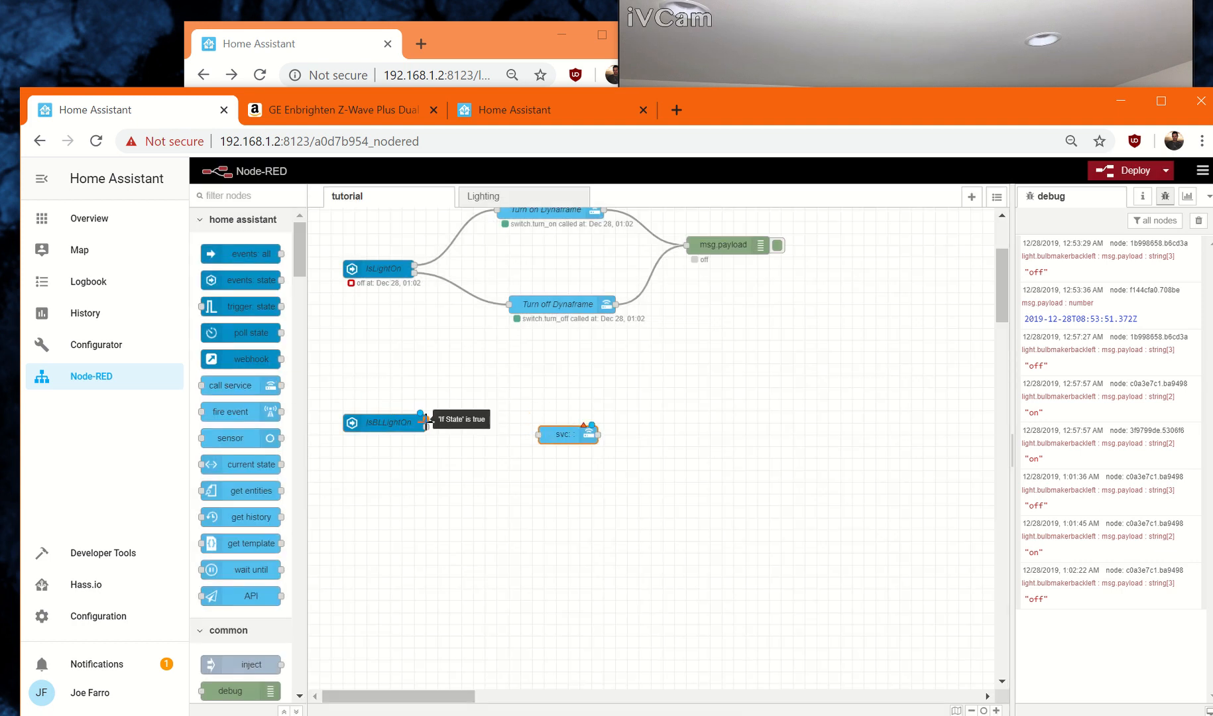
drag(426, 418, 560, 438)
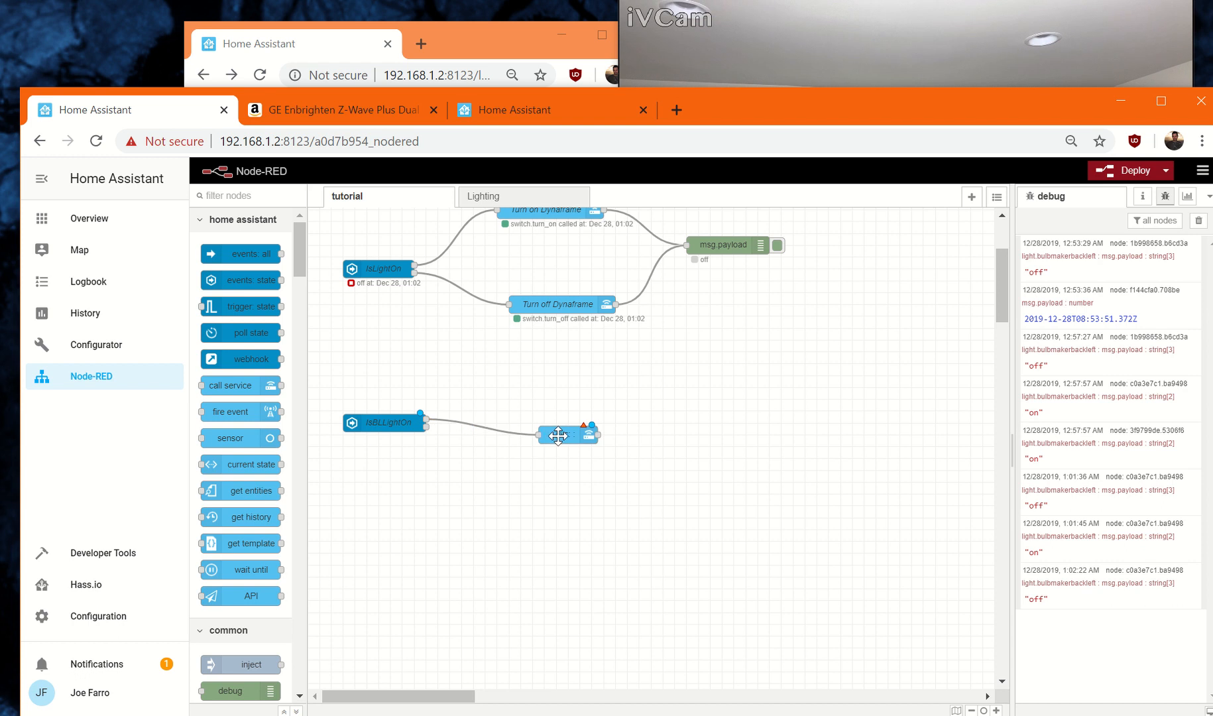
double_click(562, 435)
click(855, 298)
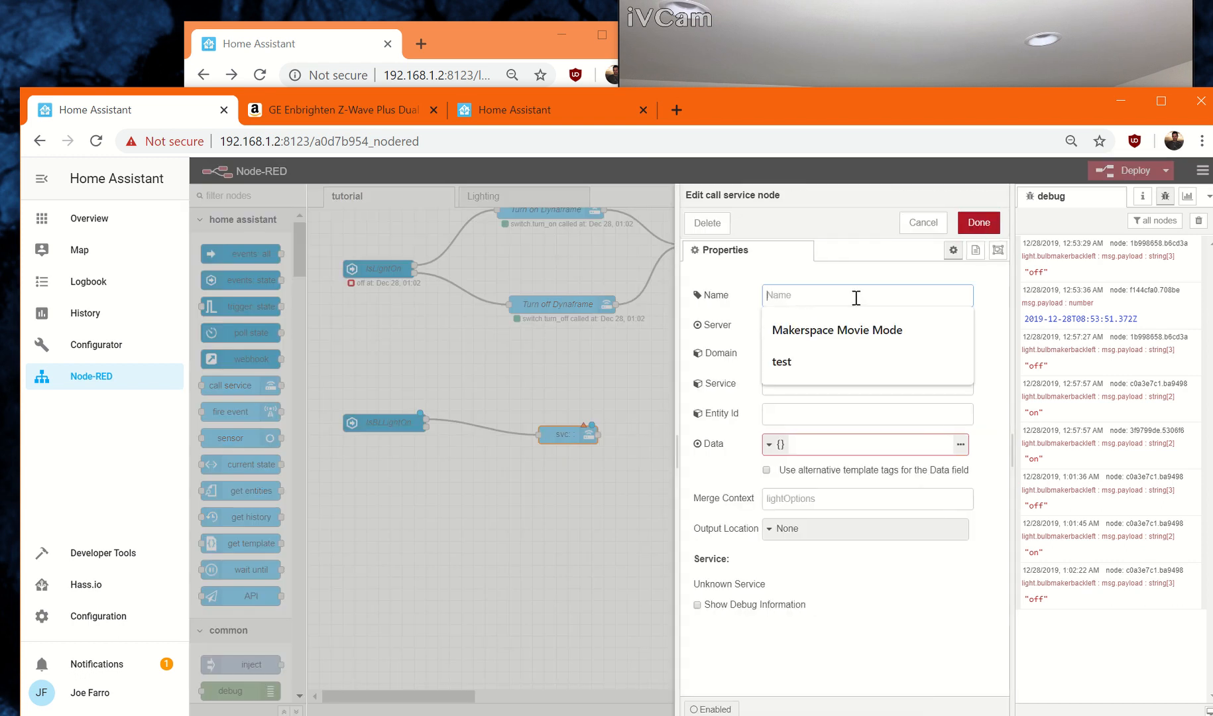
text(Turn on Back RIght Light)
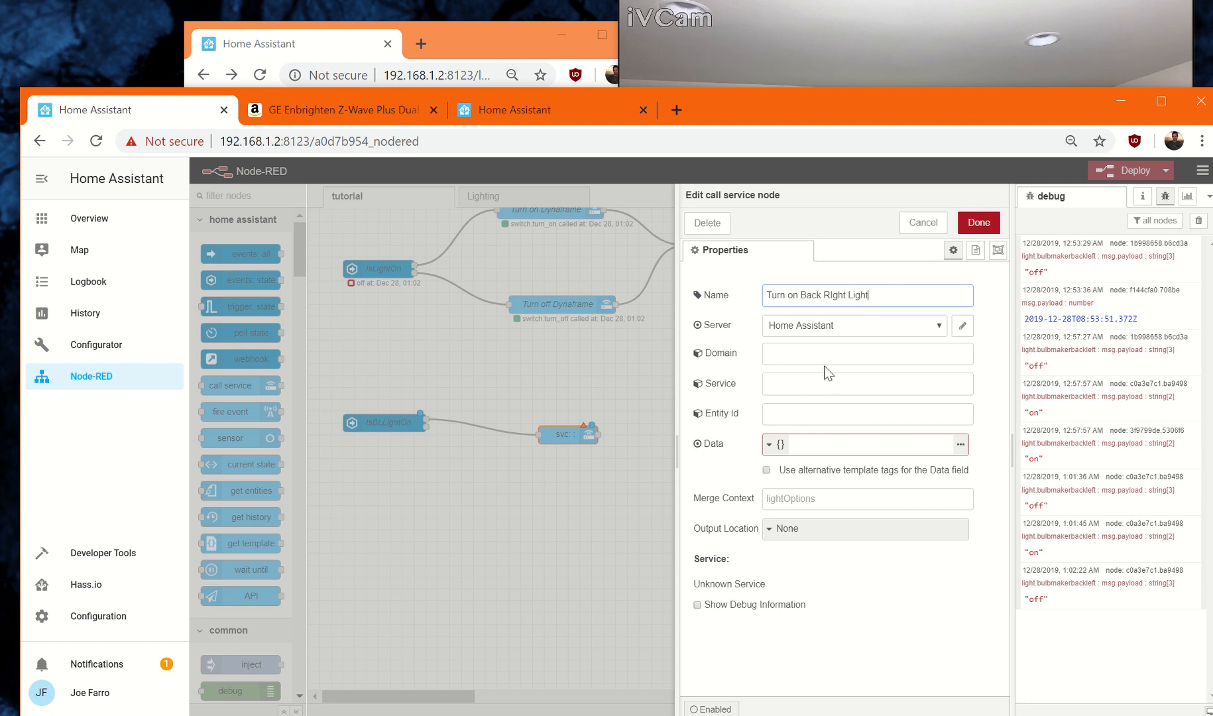
Set the call service node's domain to light, service to turn_on and entity to light.bulbmakerbackright.
click(821, 348)
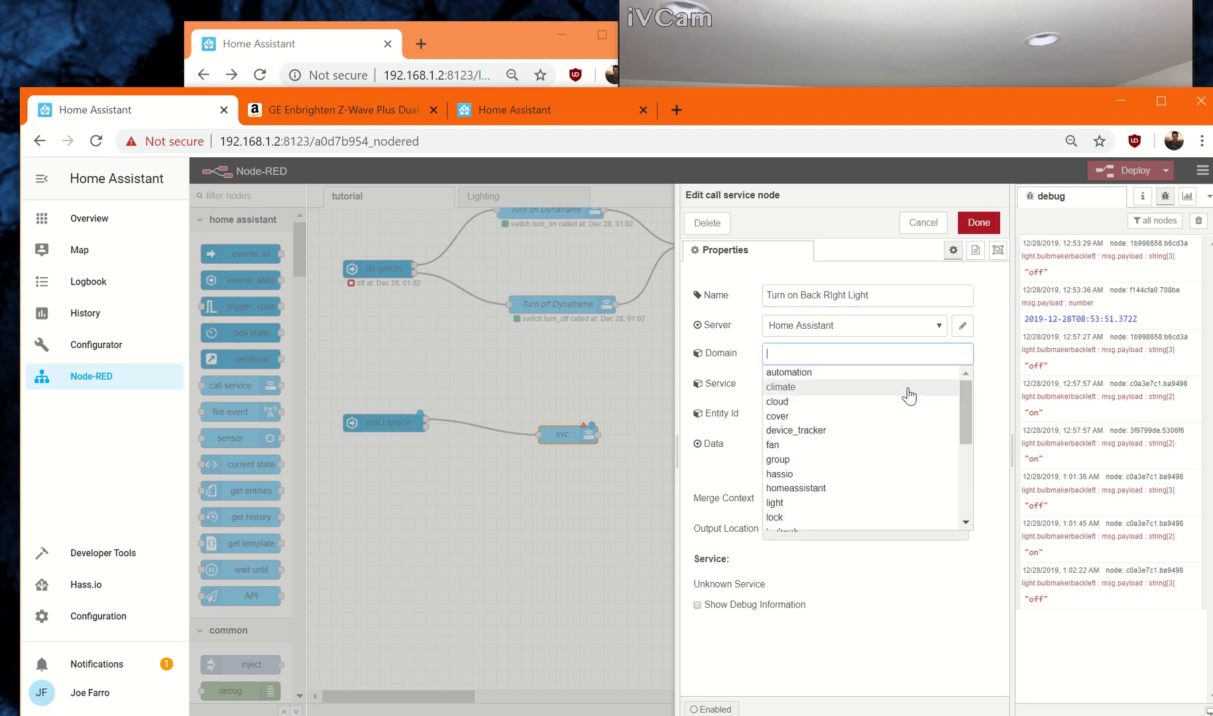
click(847, 503)
click(850, 384)
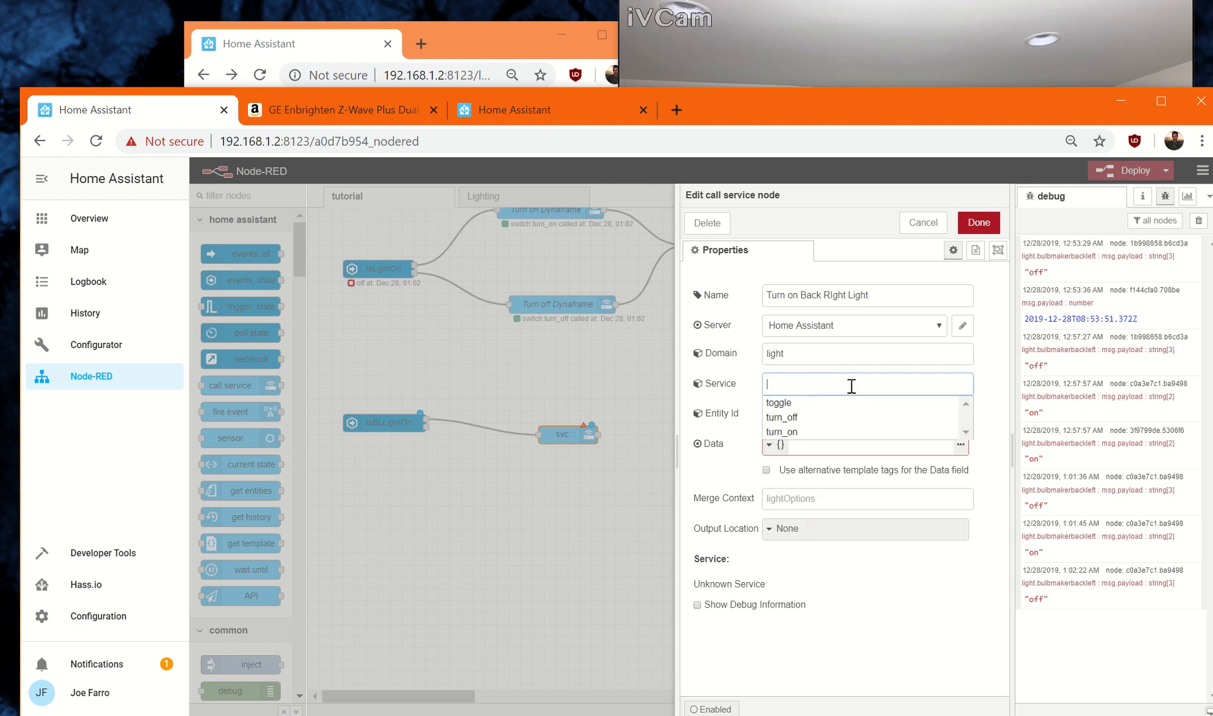
click(828, 431)
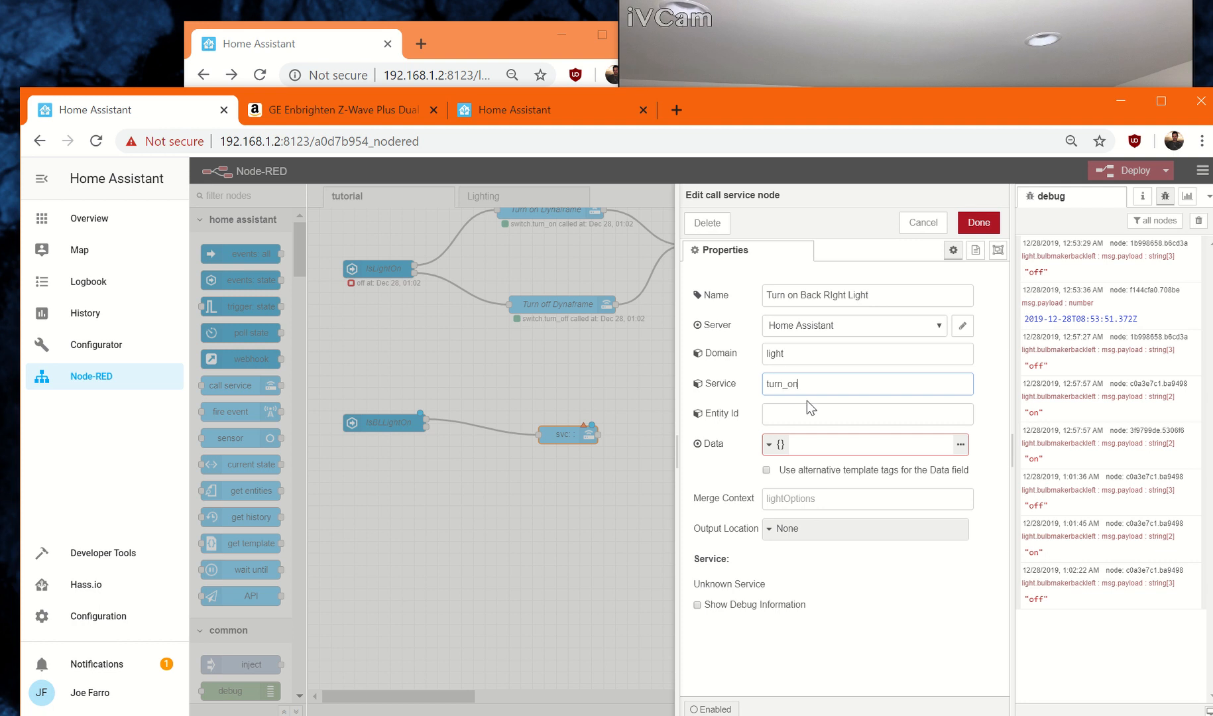
click(788, 413)
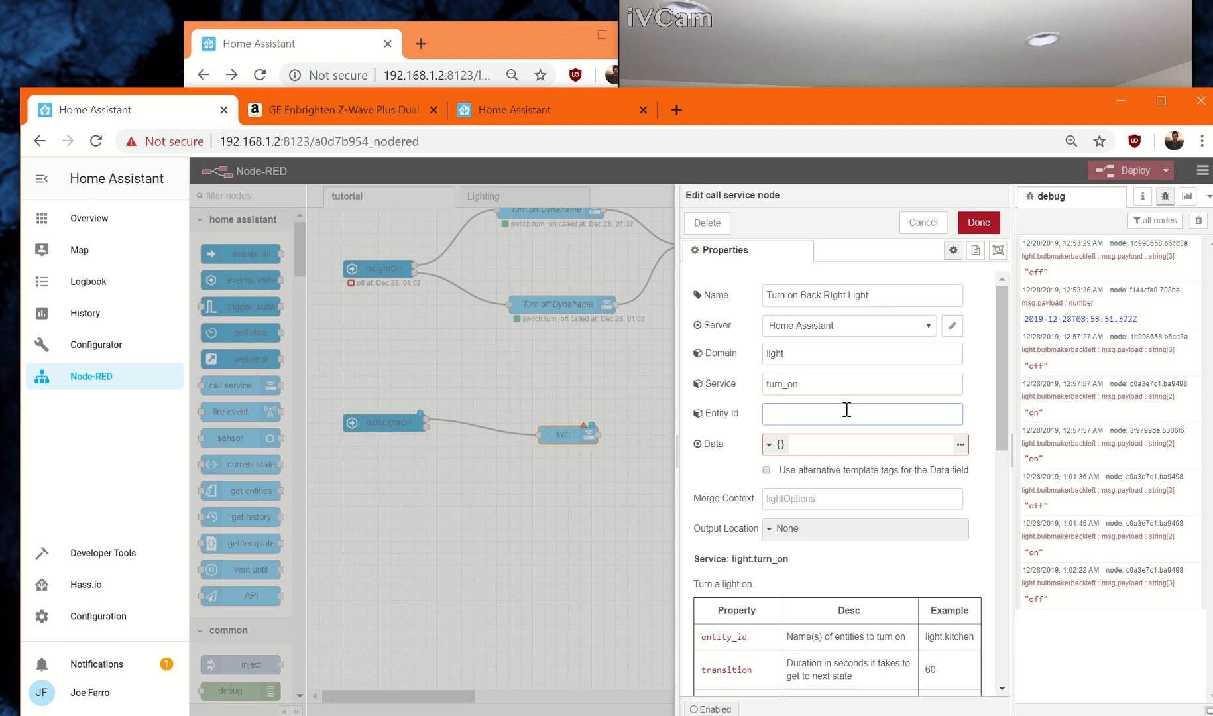
text(light.back)
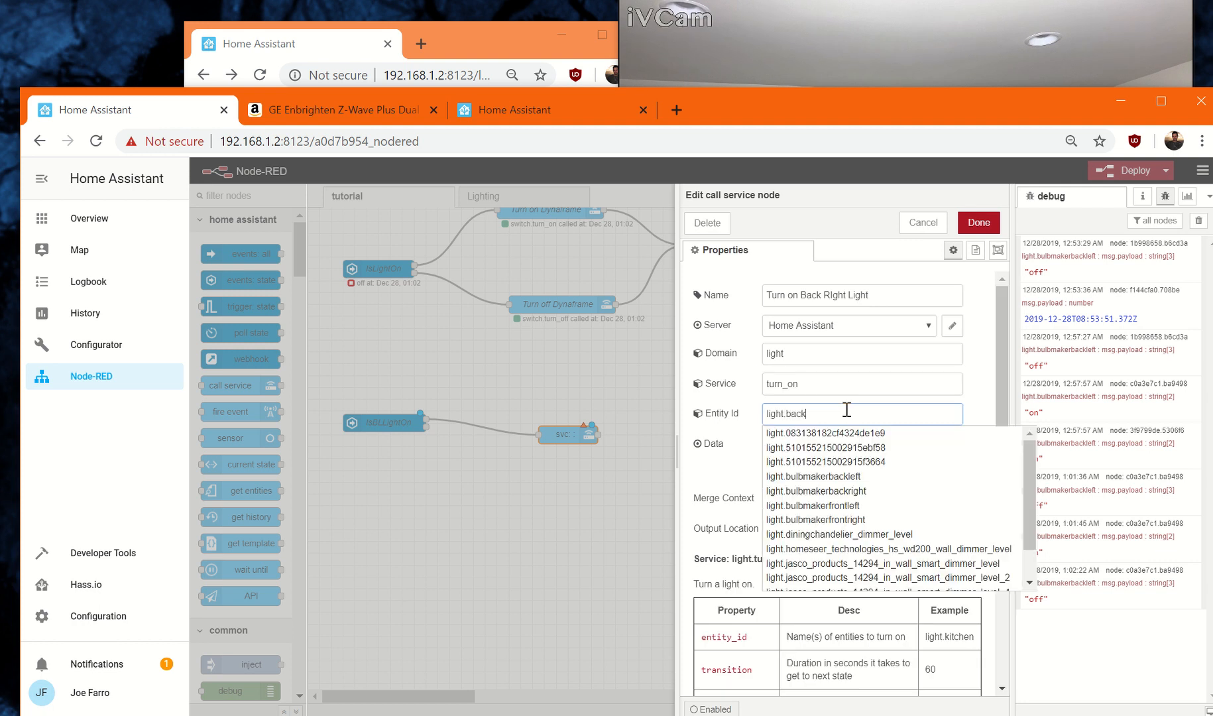
key(BackSpace)
key(BackSpace)
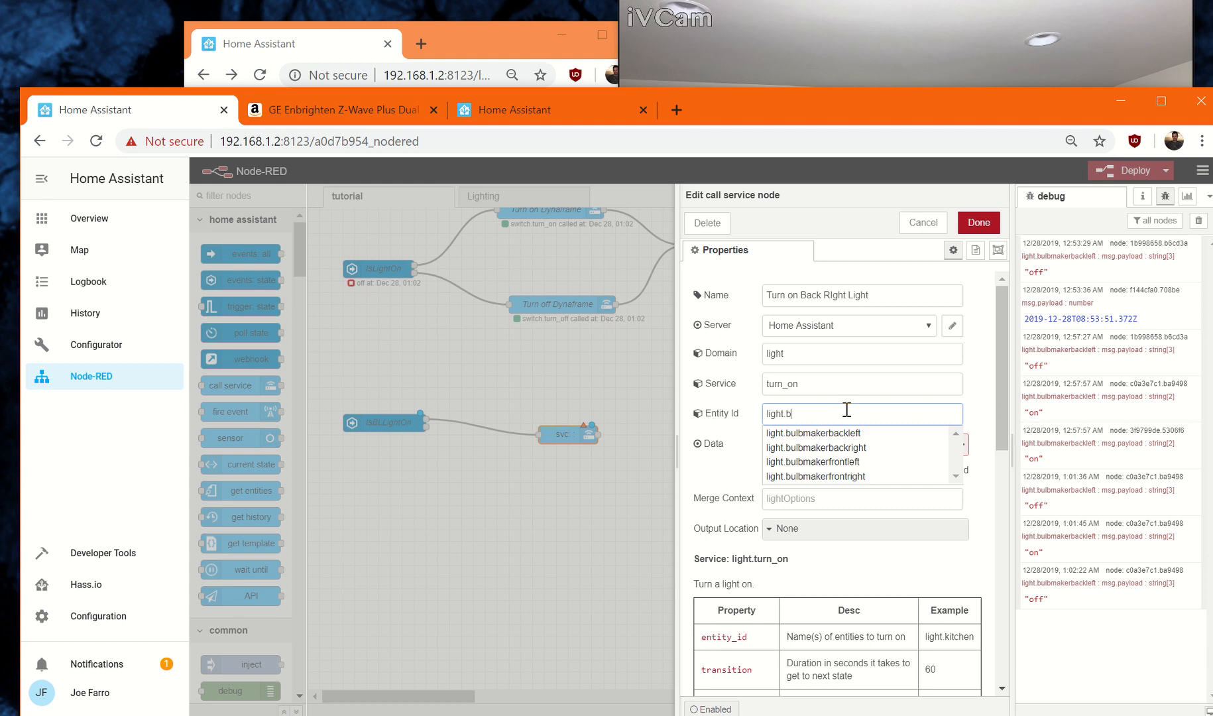
click(851, 448)
Find the brightness property in the turn_on service reference and enter {"brightness":"128"} as the node's JSON data.
scroll(860, 478, down, 3)
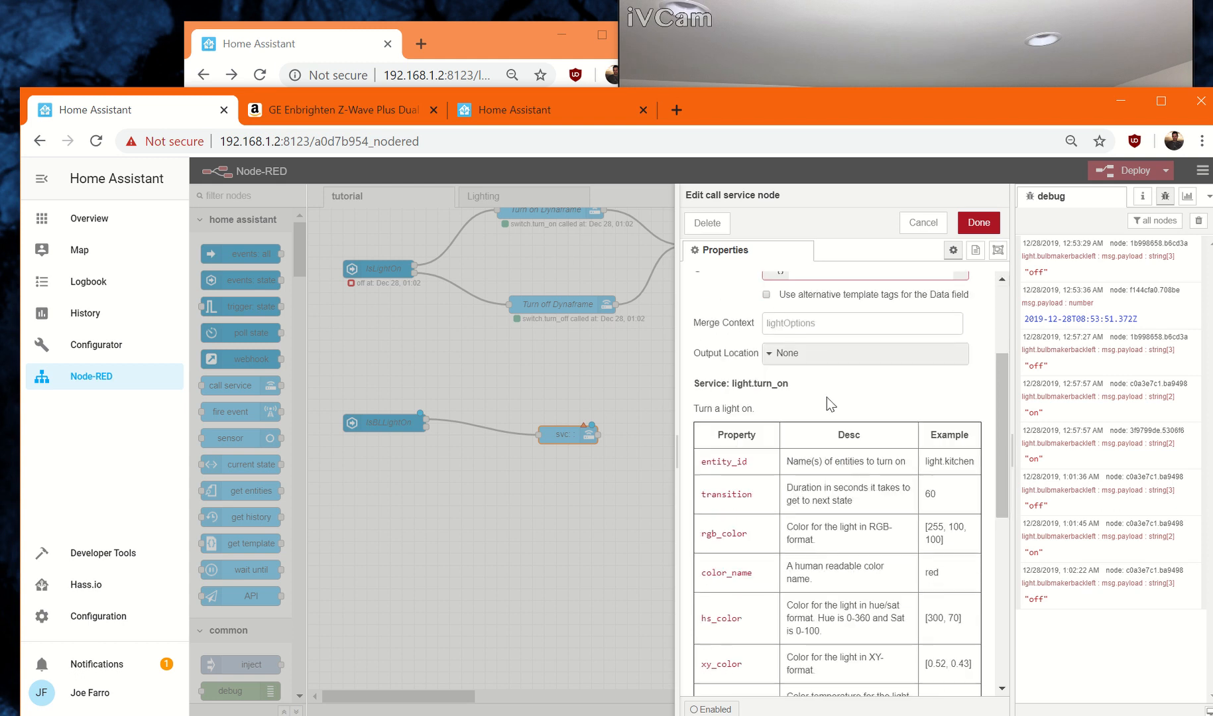
scroll(733, 491, down, 2)
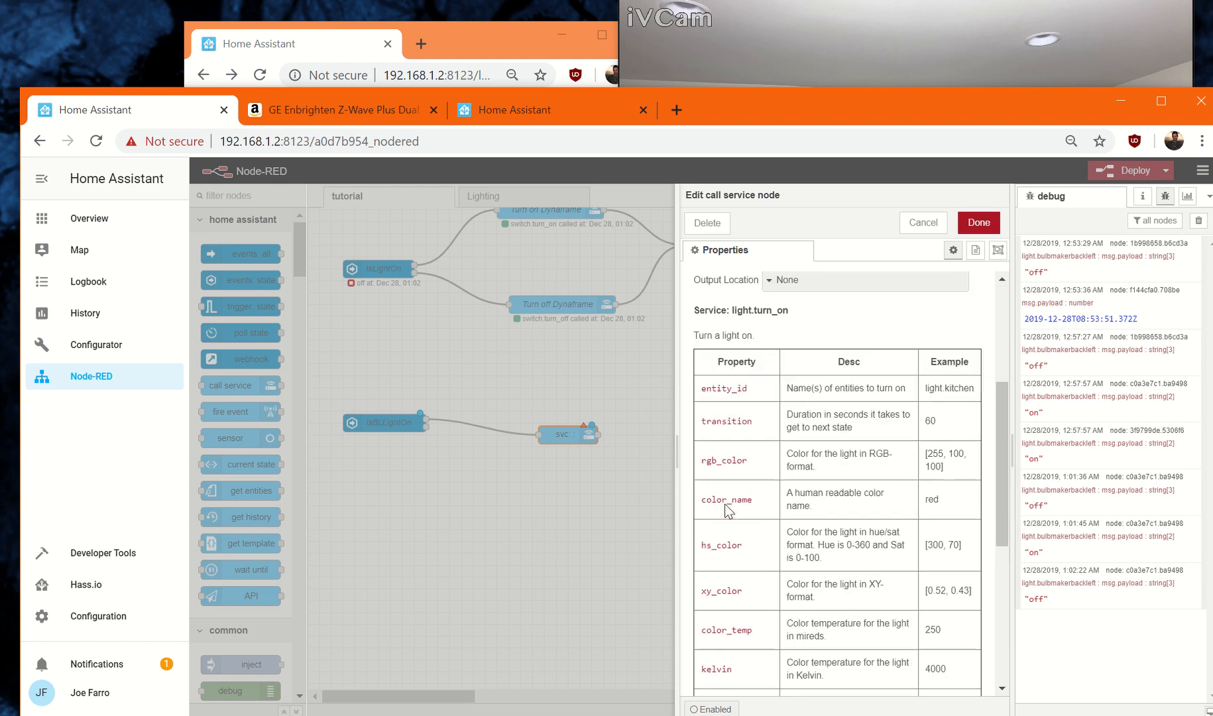
scroll(721, 501, down, 4)
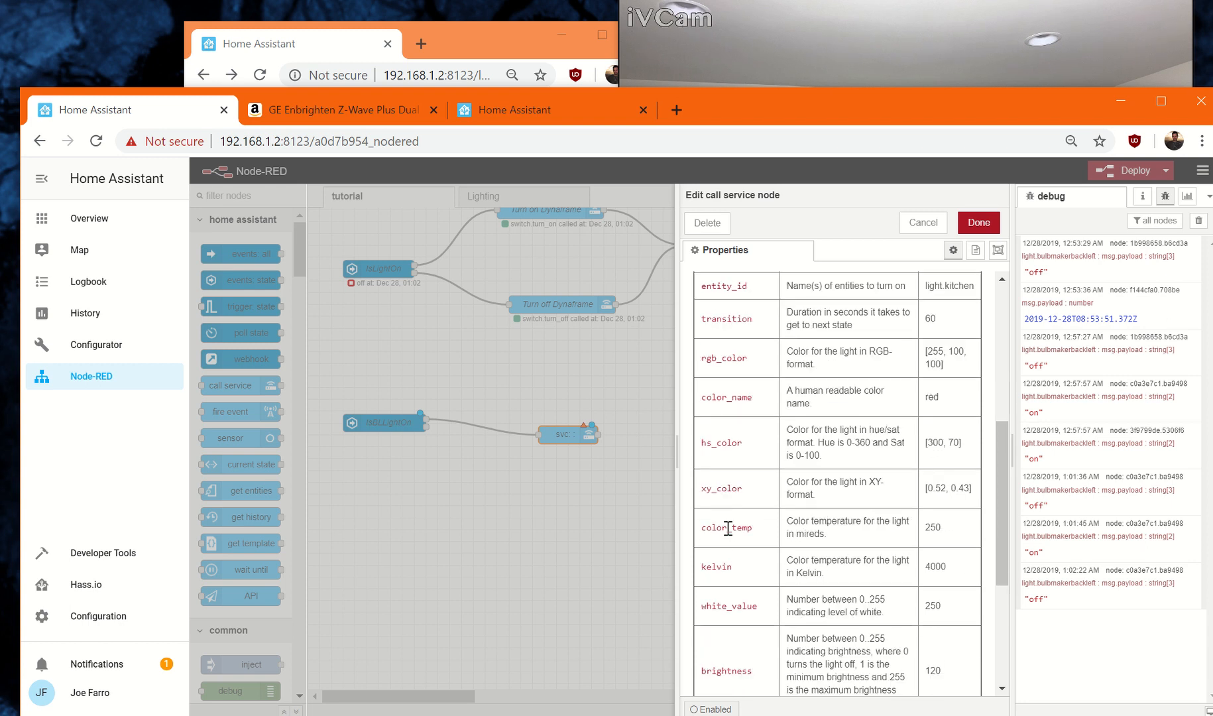
drag(750, 580, 702, 581)
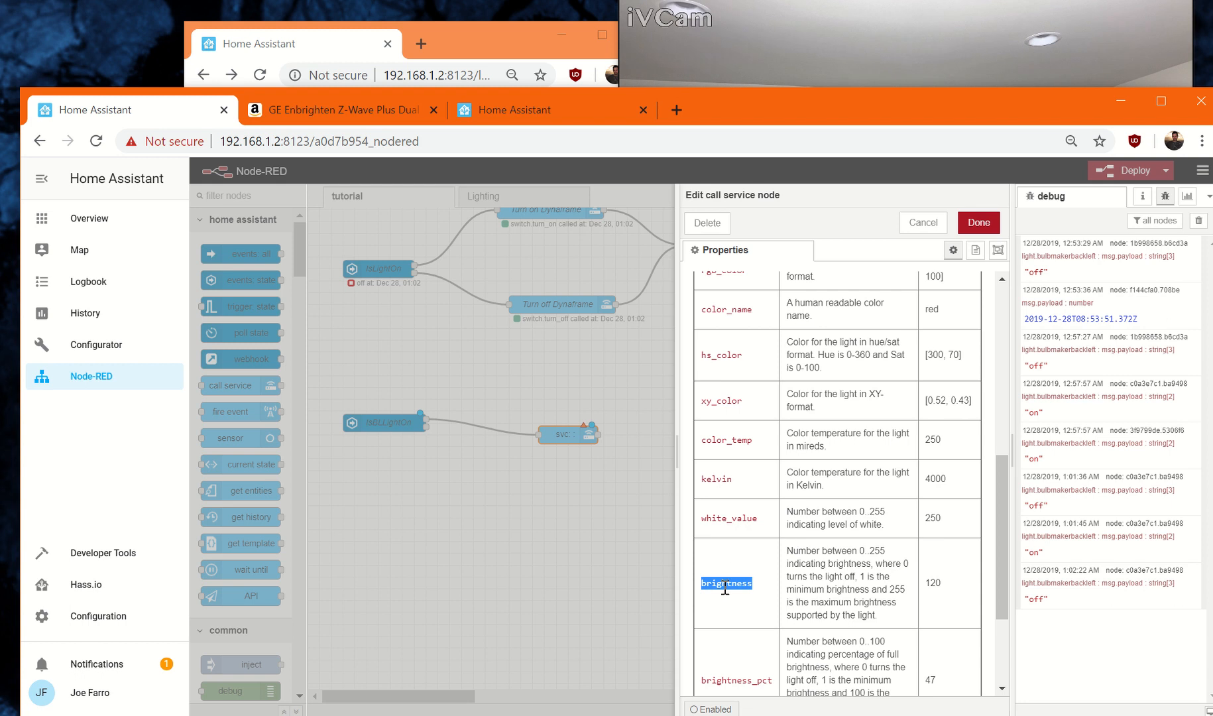
scroll(797, 395, up, 4)
scroll(797, 395, up, 5)
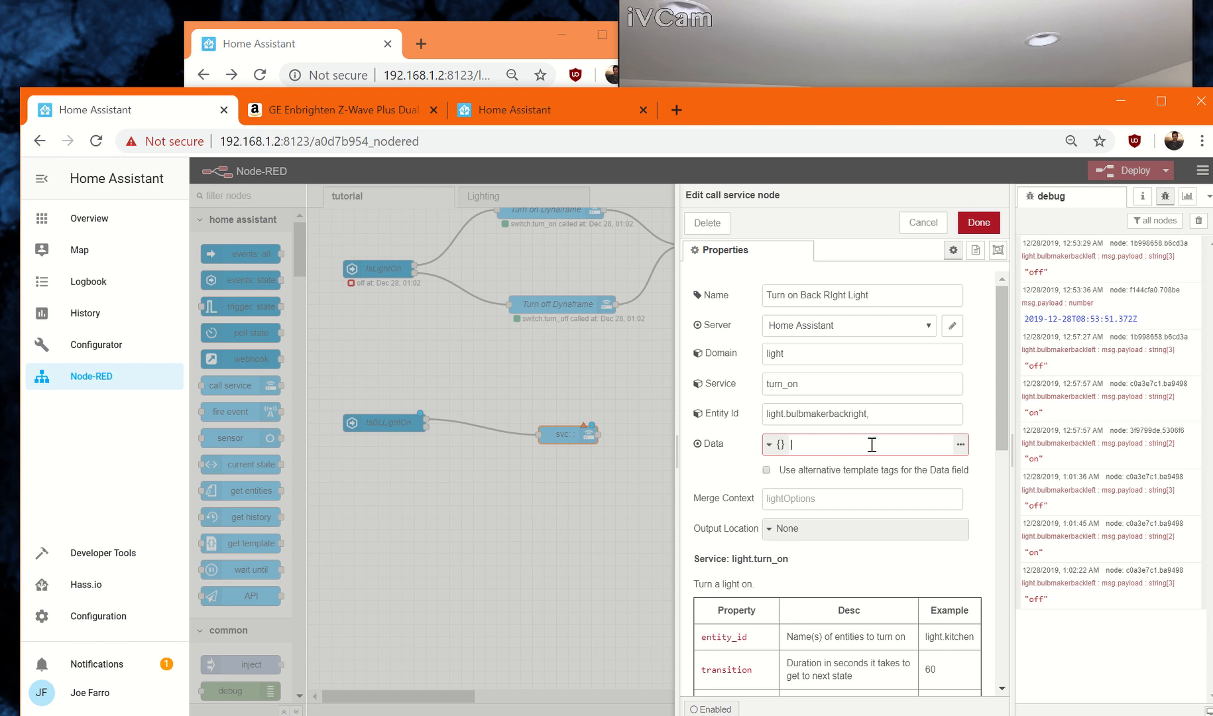
click(960, 444)
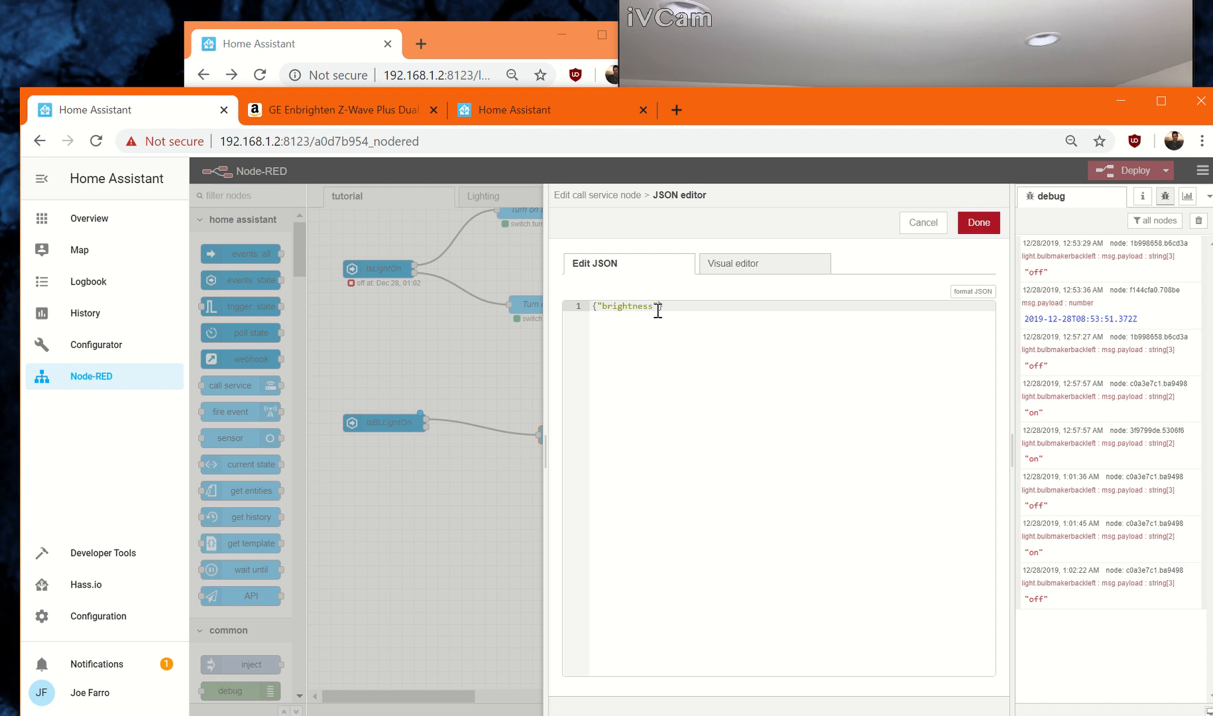
text(:"128)
Examine the brightness property and its value type in the JSON visual editor.
click(739, 270)
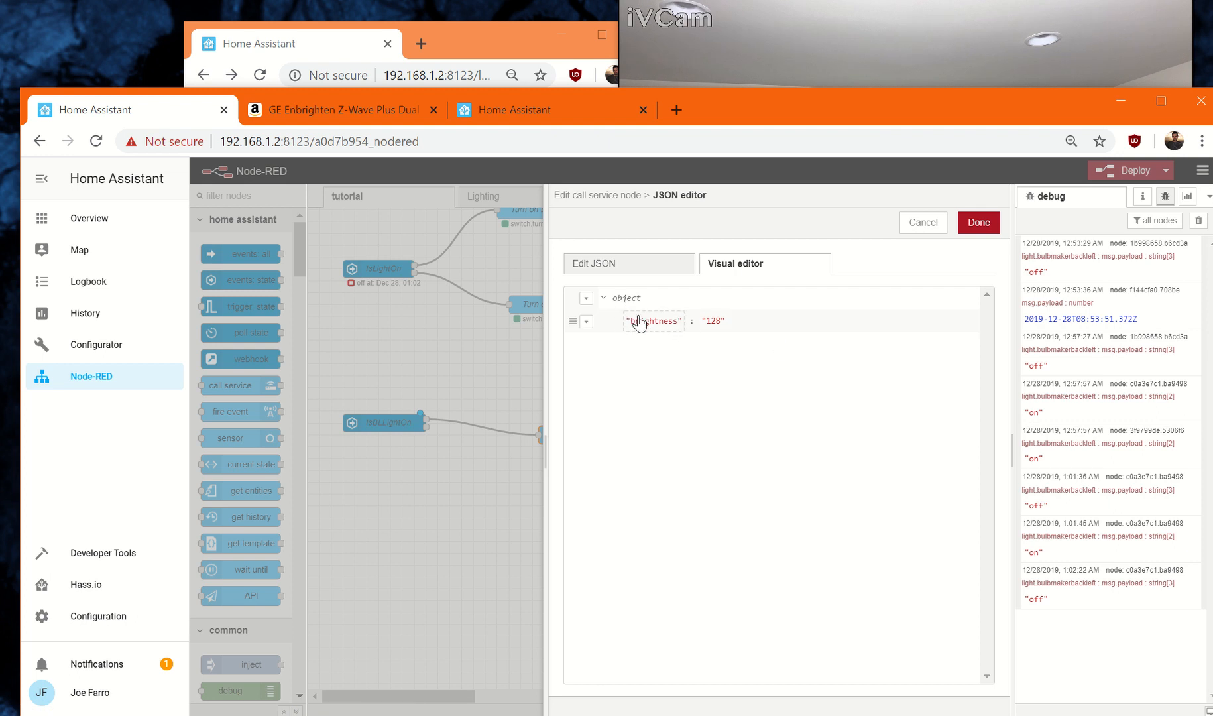
click(587, 324)
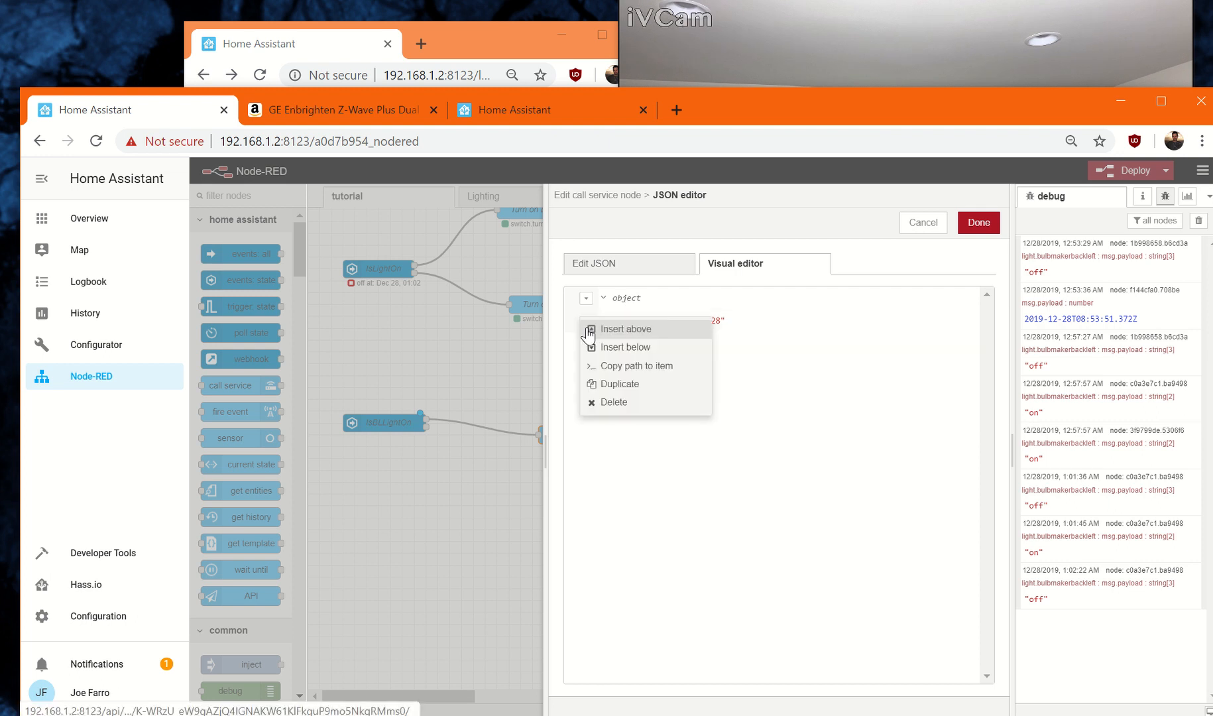
click(674, 321)
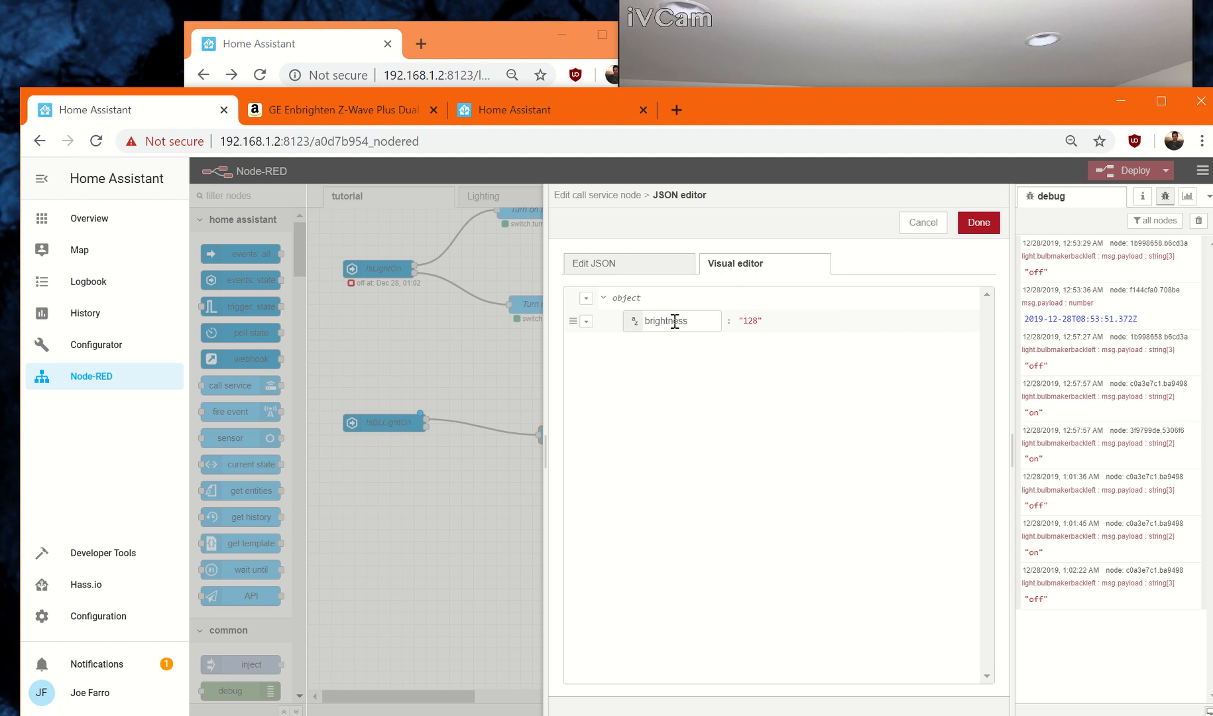
click(749, 322)
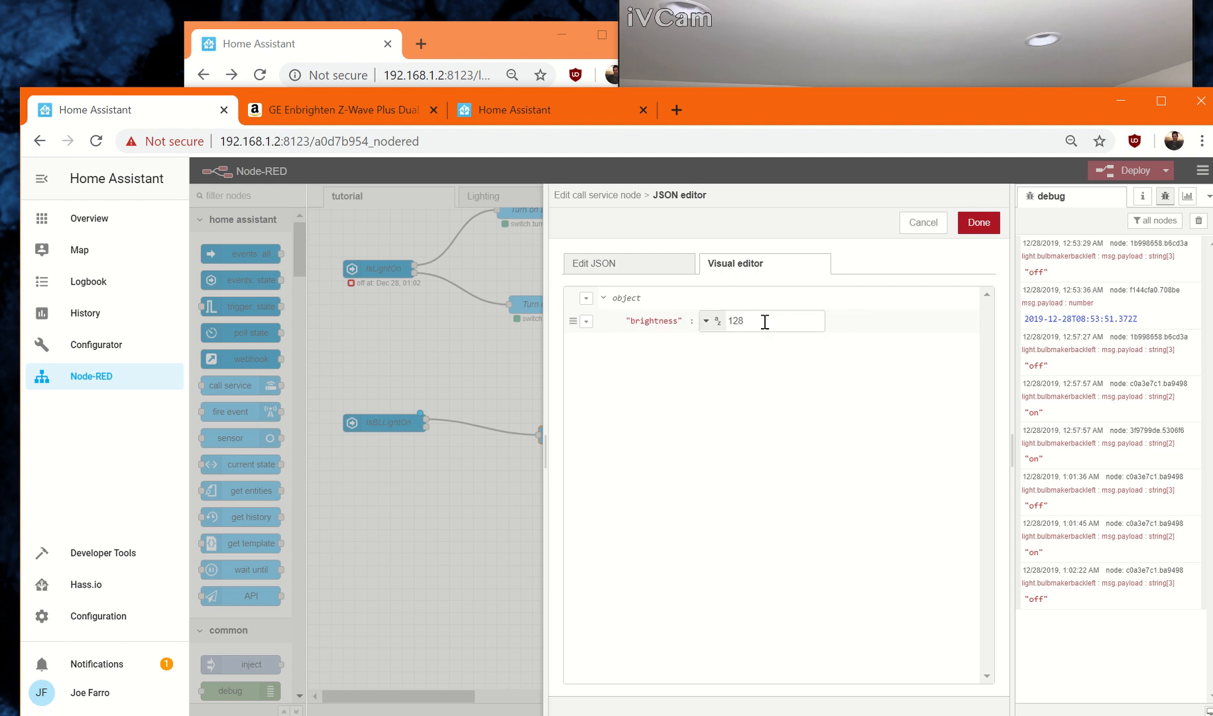
click(790, 377)
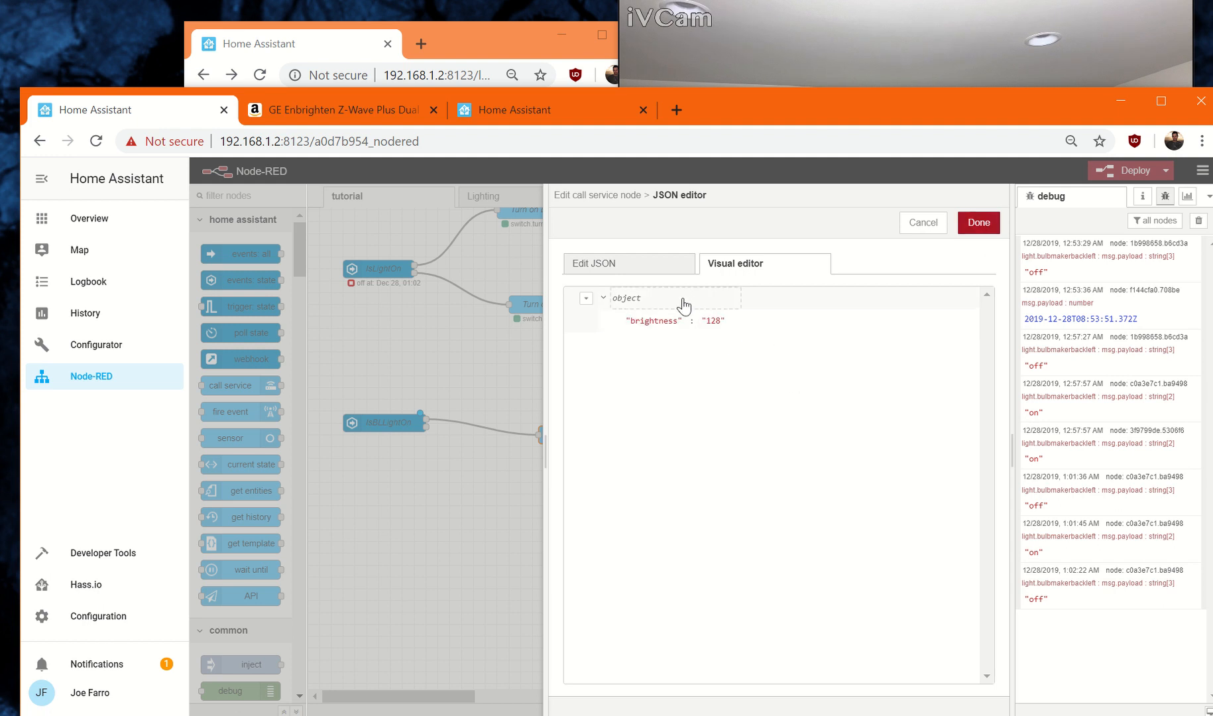
click(724, 324)
drag(761, 321, 692, 328)
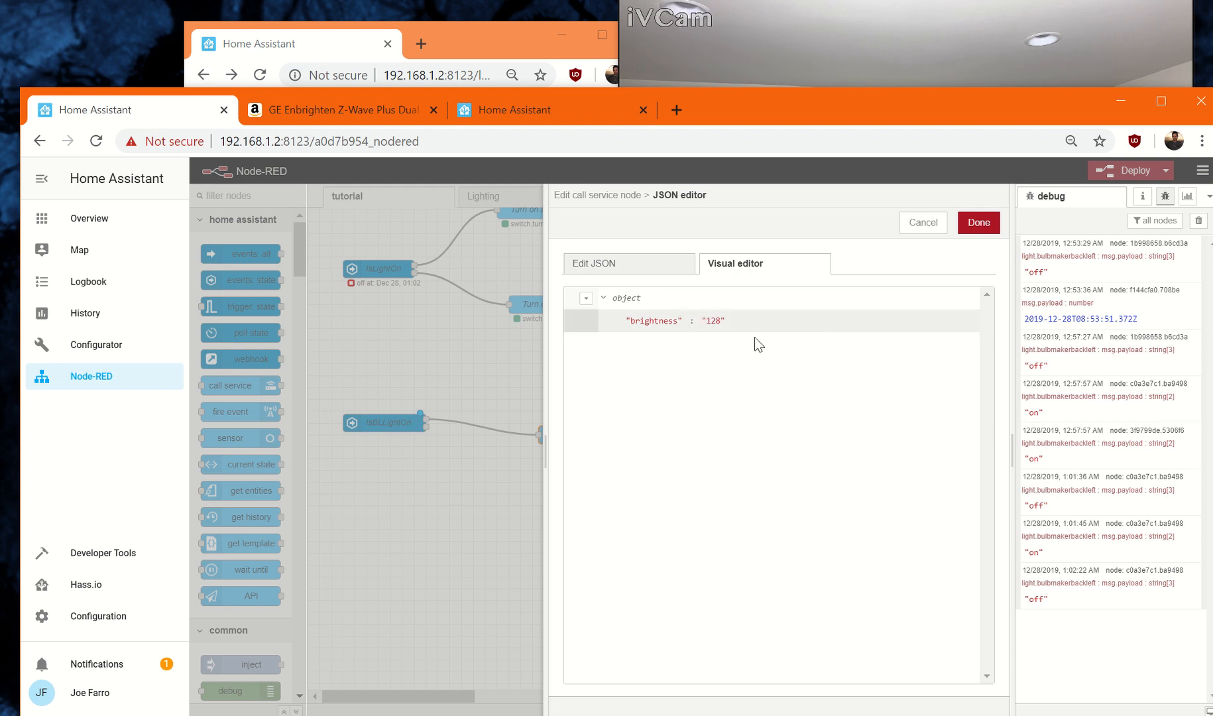
Change the brightness value in the JSON data to the unquoted number 128 and save the call service node.
click(658, 268)
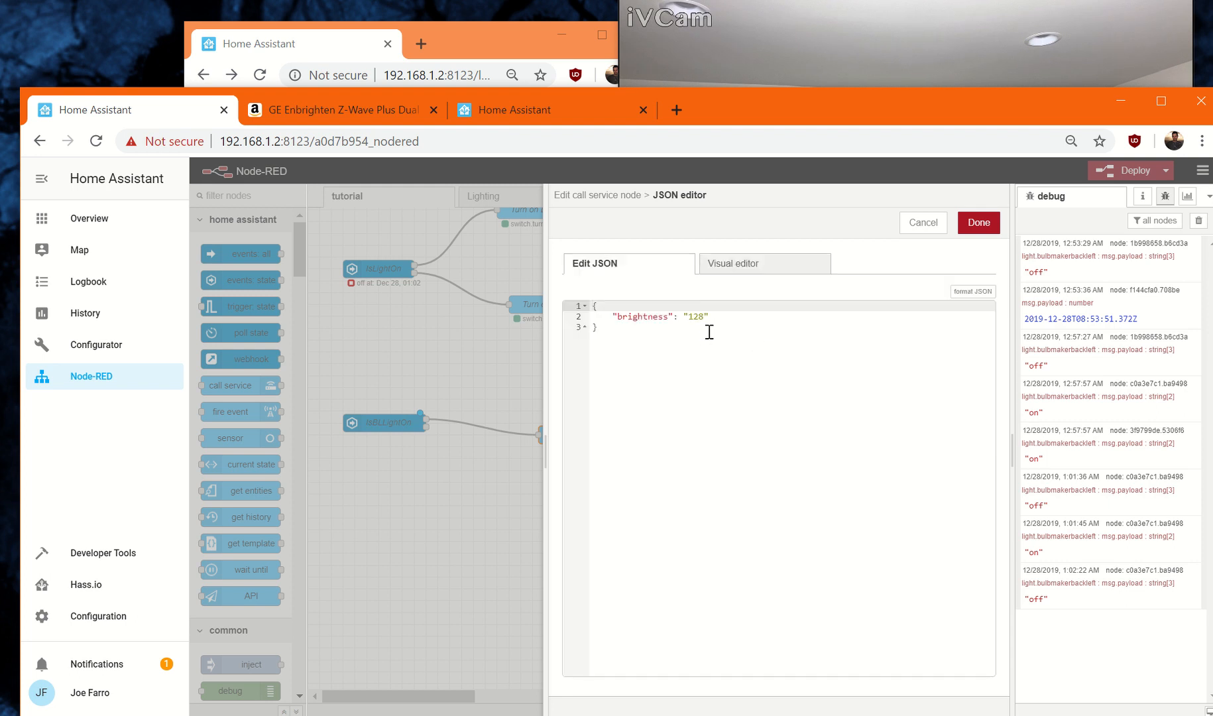
key(BackSpace)
key(BackSpace)
key(BackSpace)
key(BackSpace)
key(BackSpace)
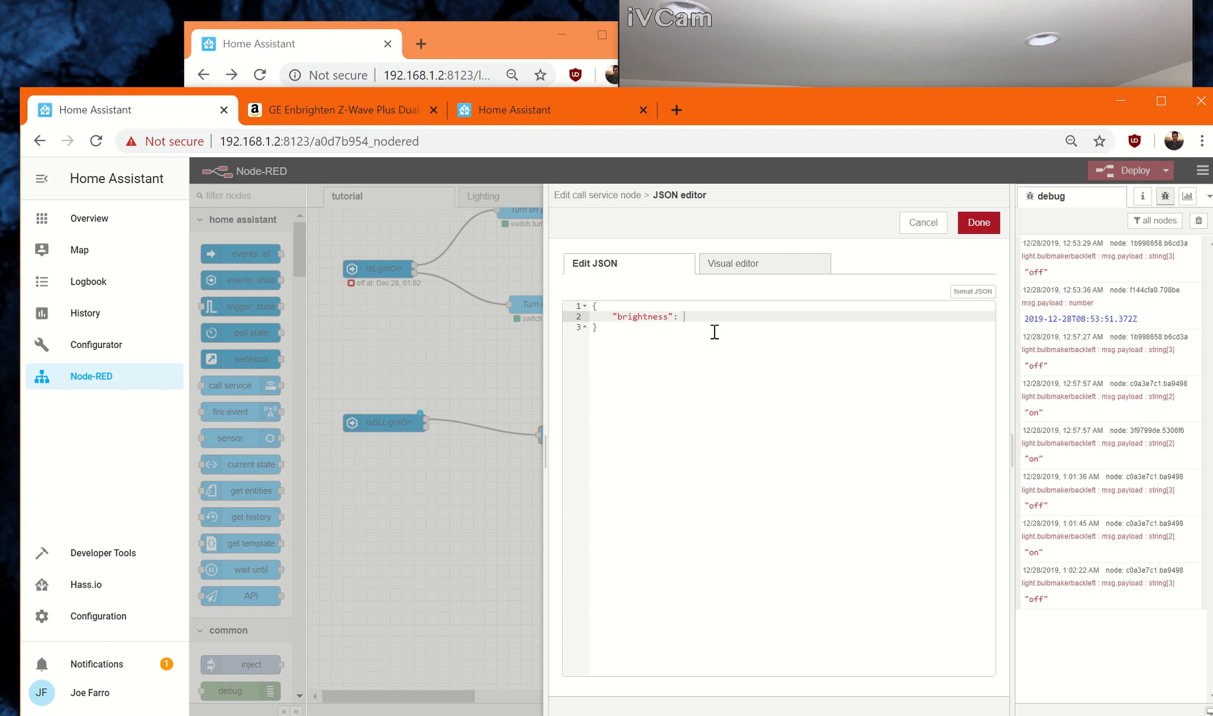
text(128)
click(780, 477)
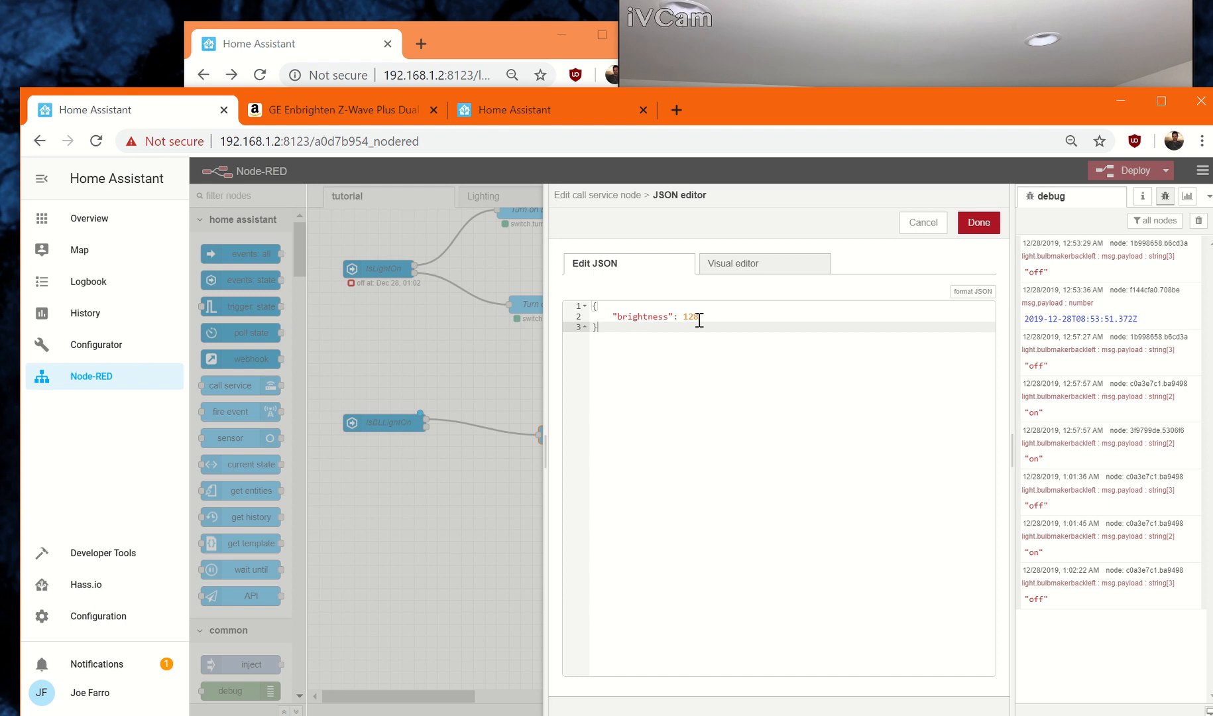
click(969, 230)
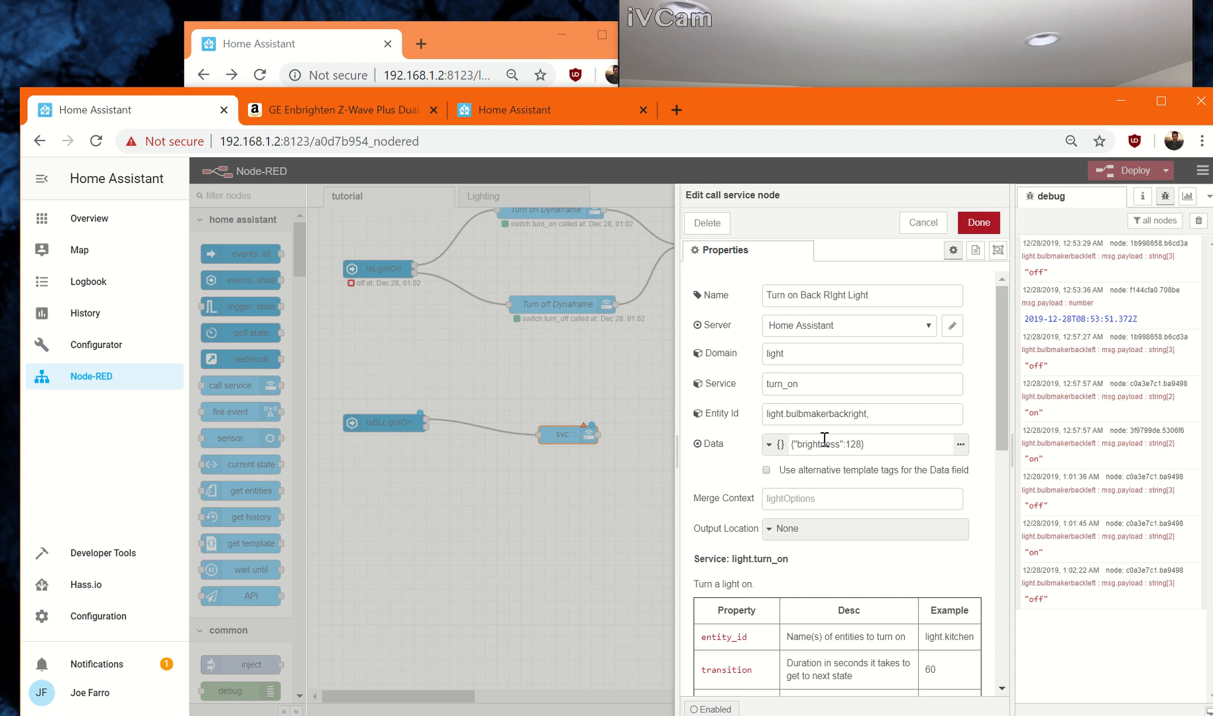
click(978, 223)
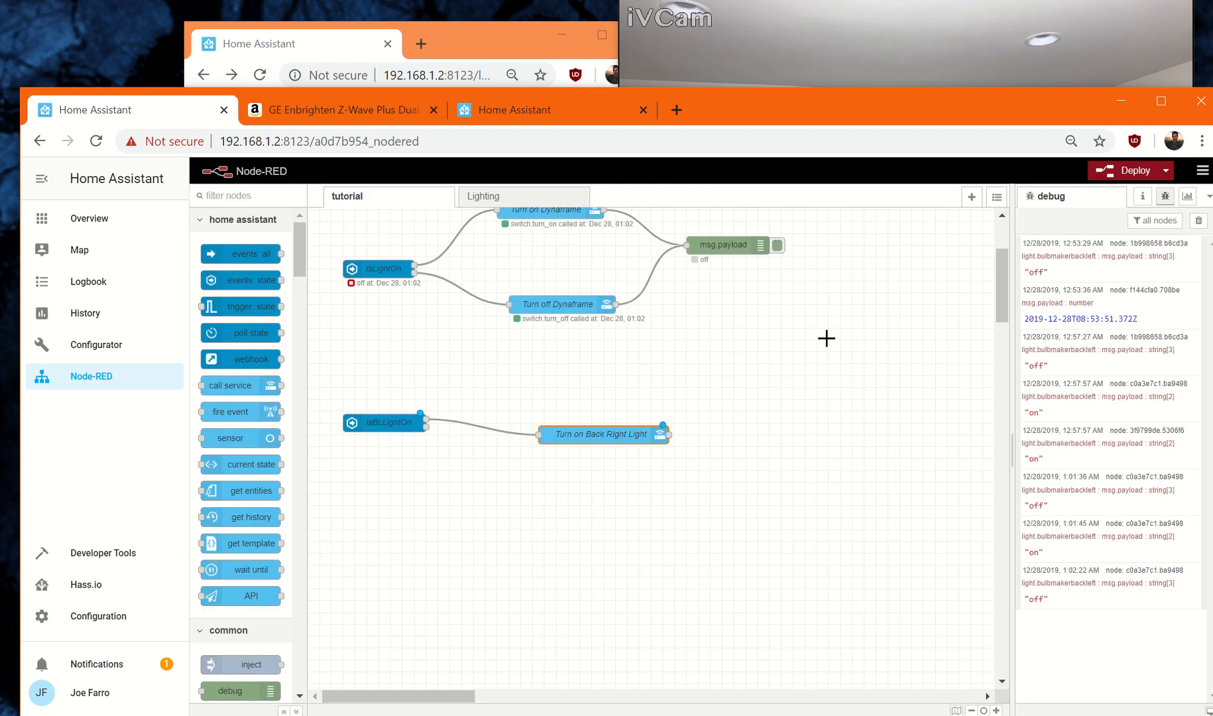
Deploy the tutorial flow and open the Home Assistant overview with the light toggles.
click(1110, 174)
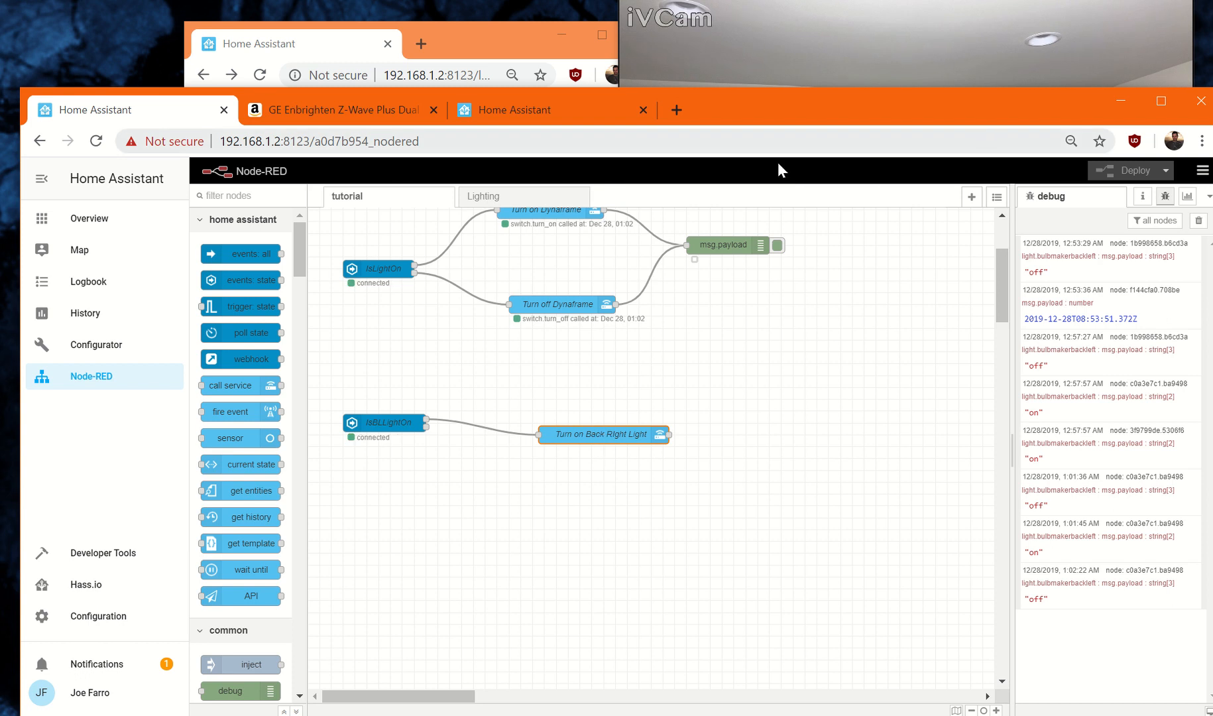
click(497, 110)
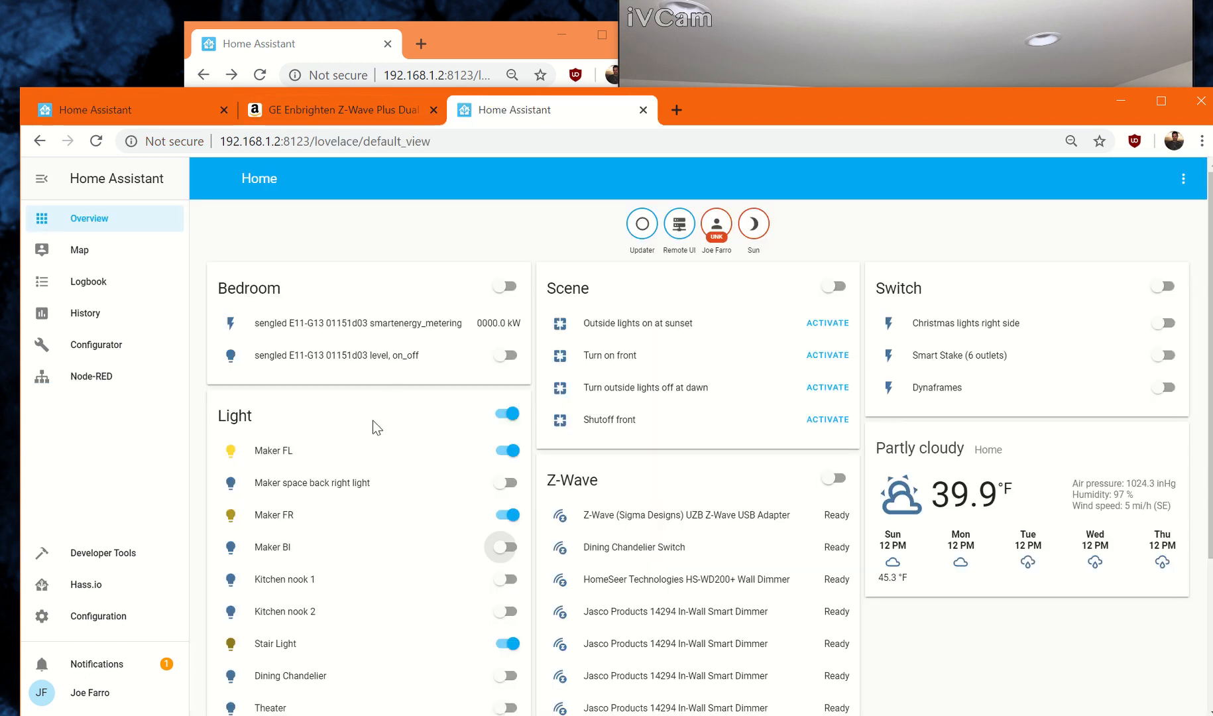
Switch on the Maker Bl light and check the result in the tutorial flow's node statuses and the iVCam view of the Dynaframes.
click(507, 547)
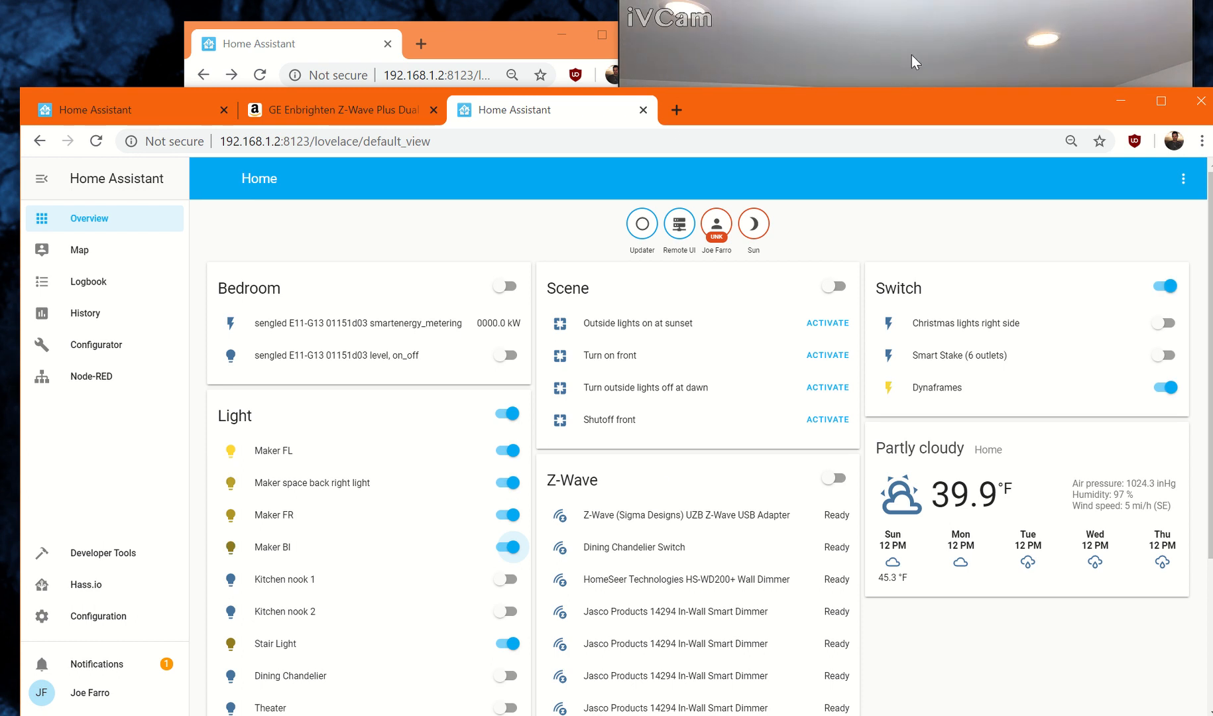
click(185, 118)
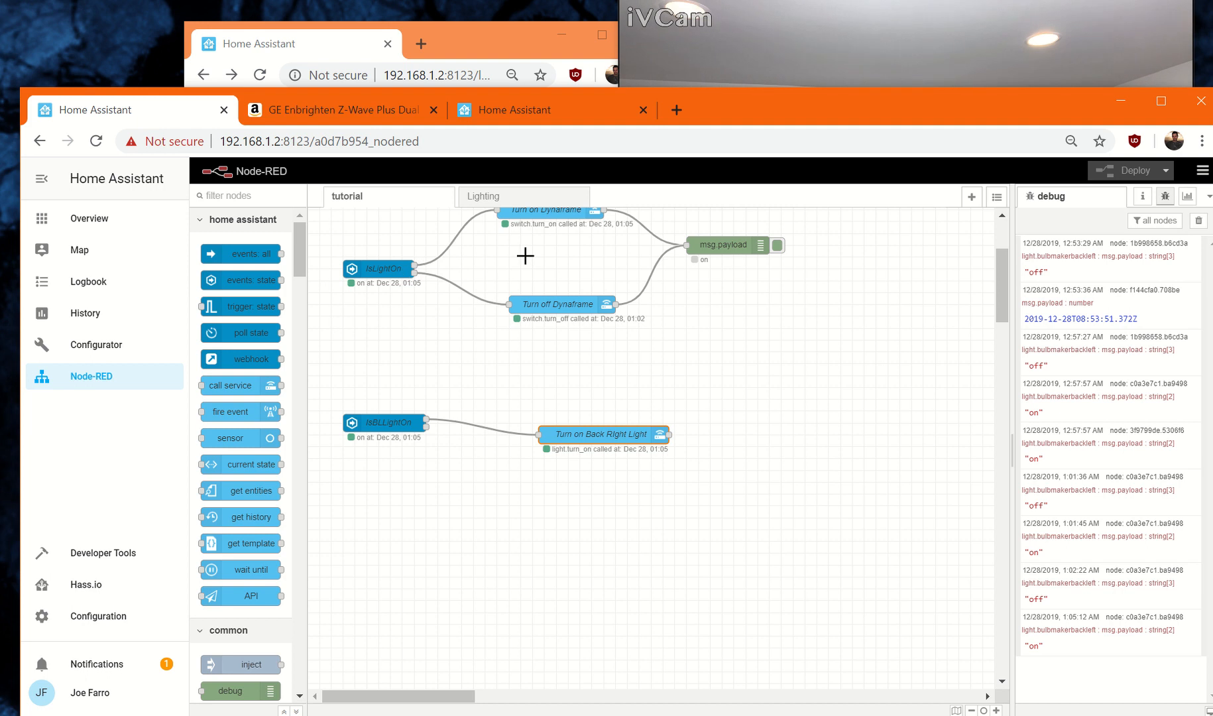
scroll(525, 255, up, 2)
click(809, 50)
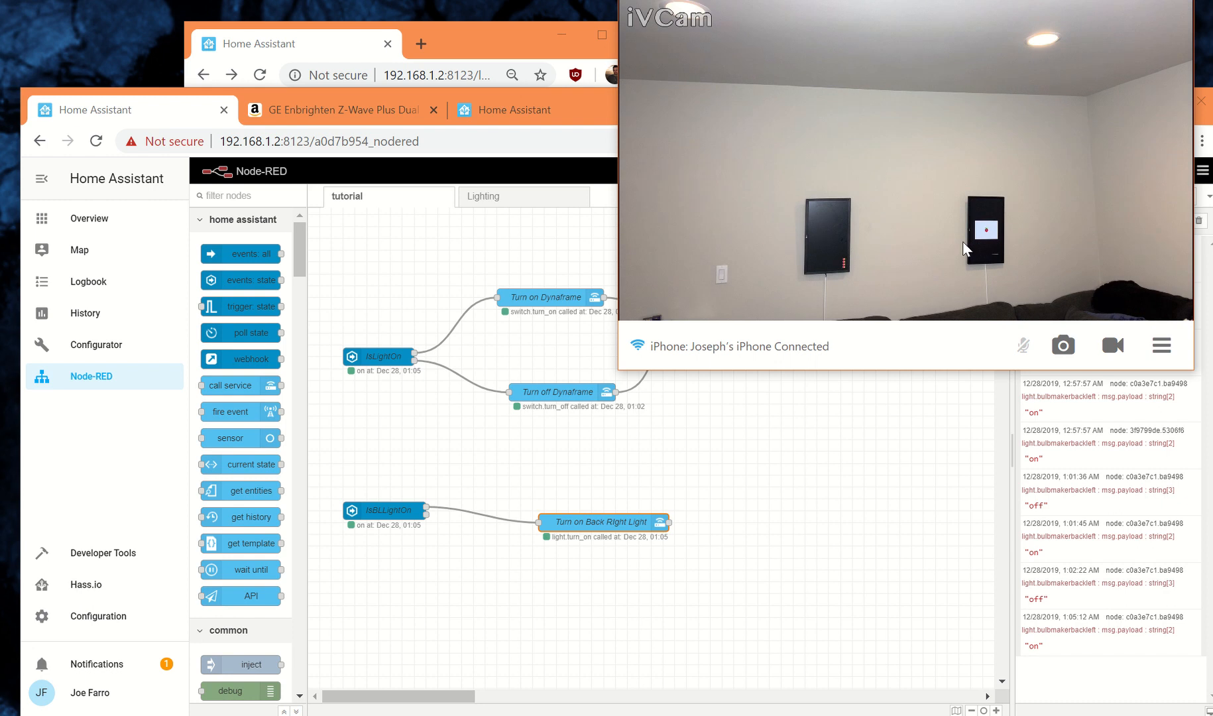
click(565, 254)
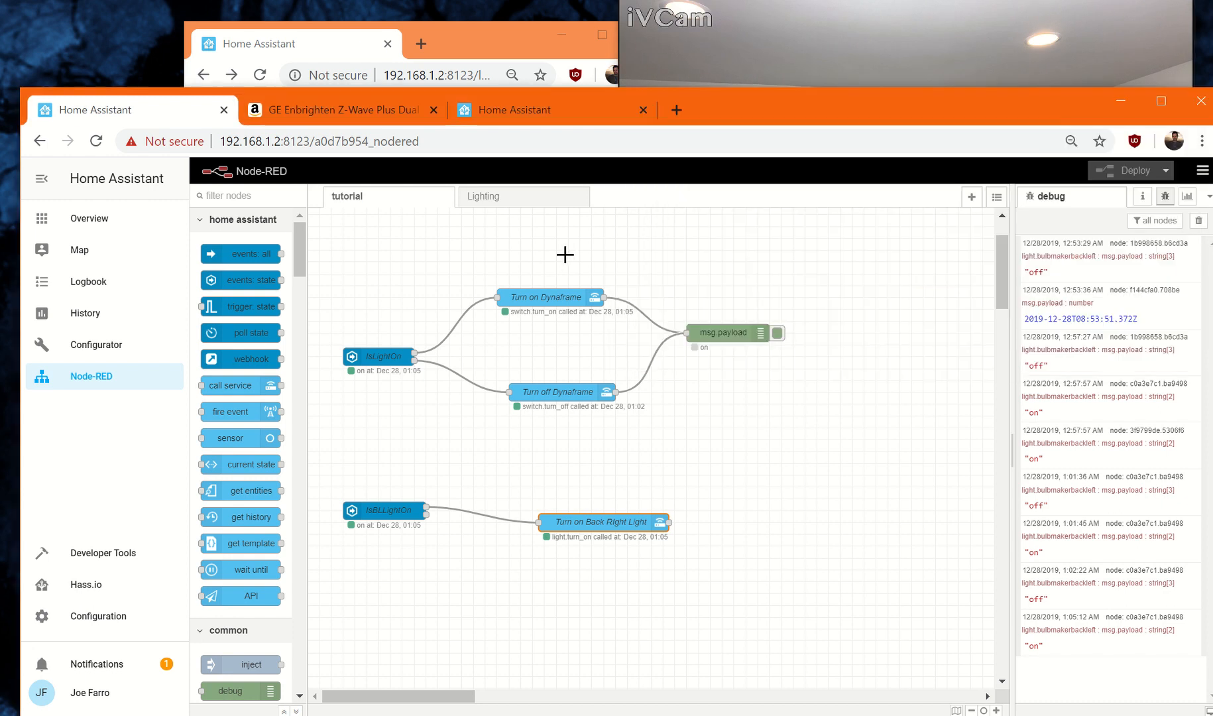
Move the Turn on Dynaframe node slightly higher in the tutorial flow.
click(565, 254)
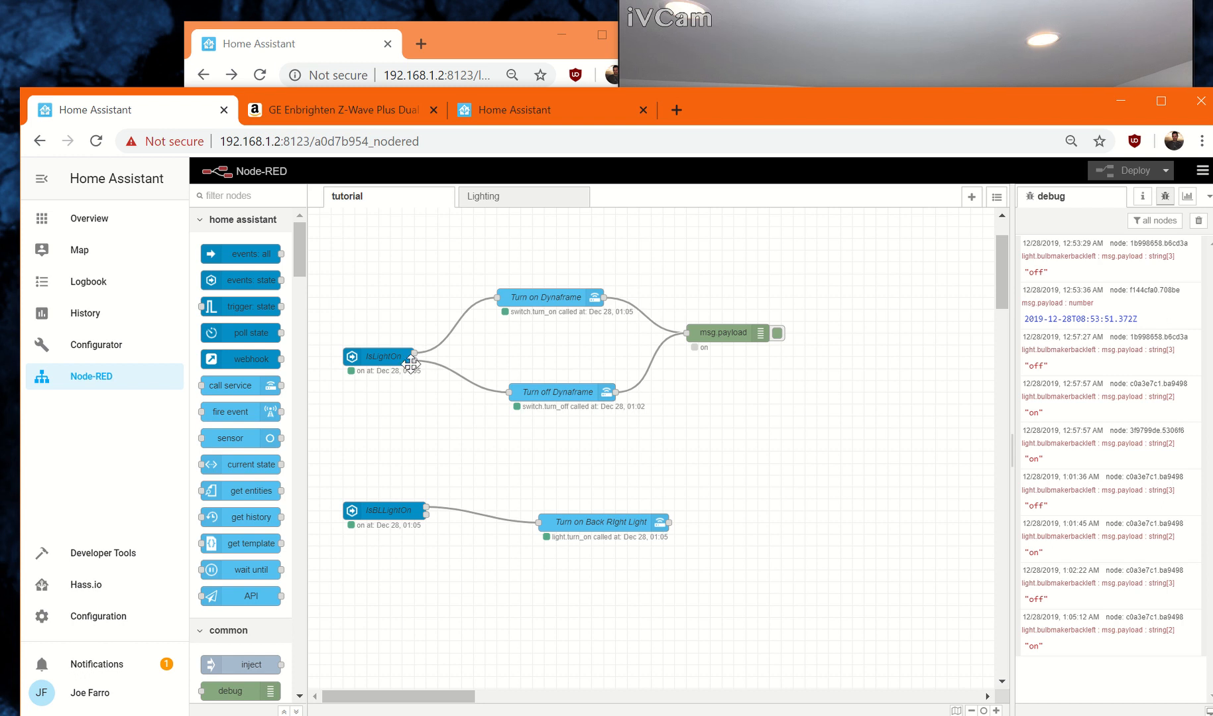
click(376, 356)
drag(547, 300, 552, 289)
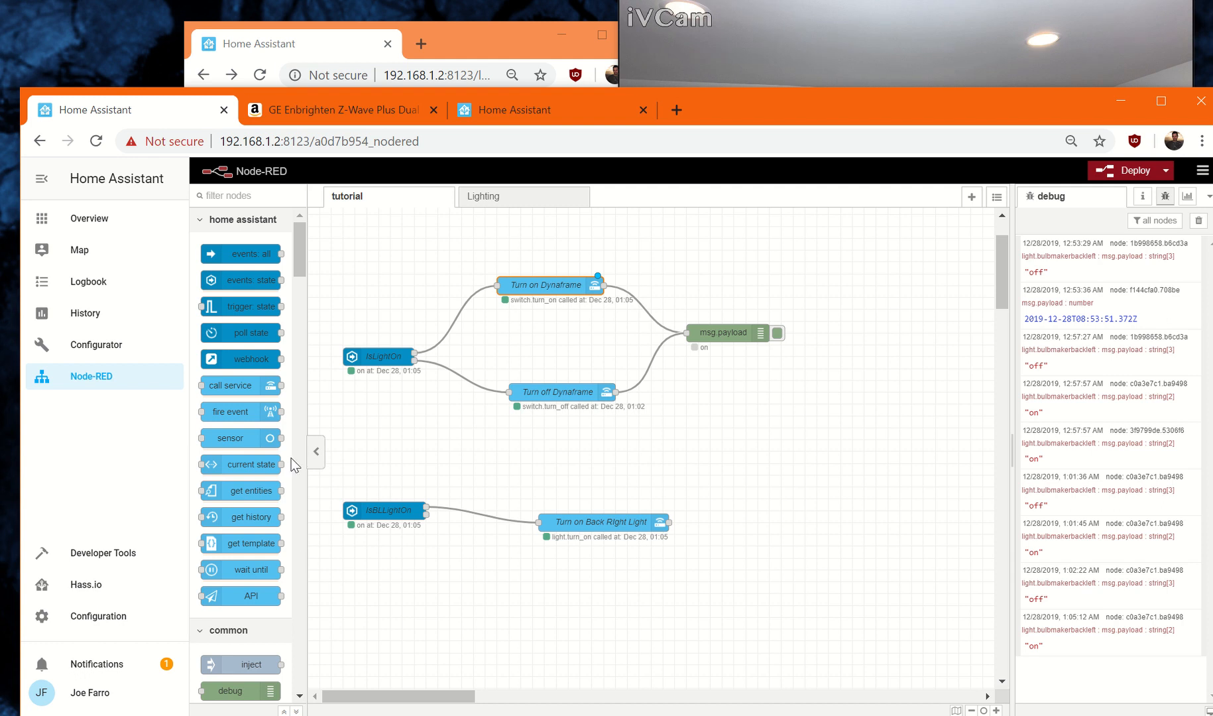
Look through the function nodes available in the palette and review the two tutorial flows on the canvas.
scroll(295, 464, down, 10)
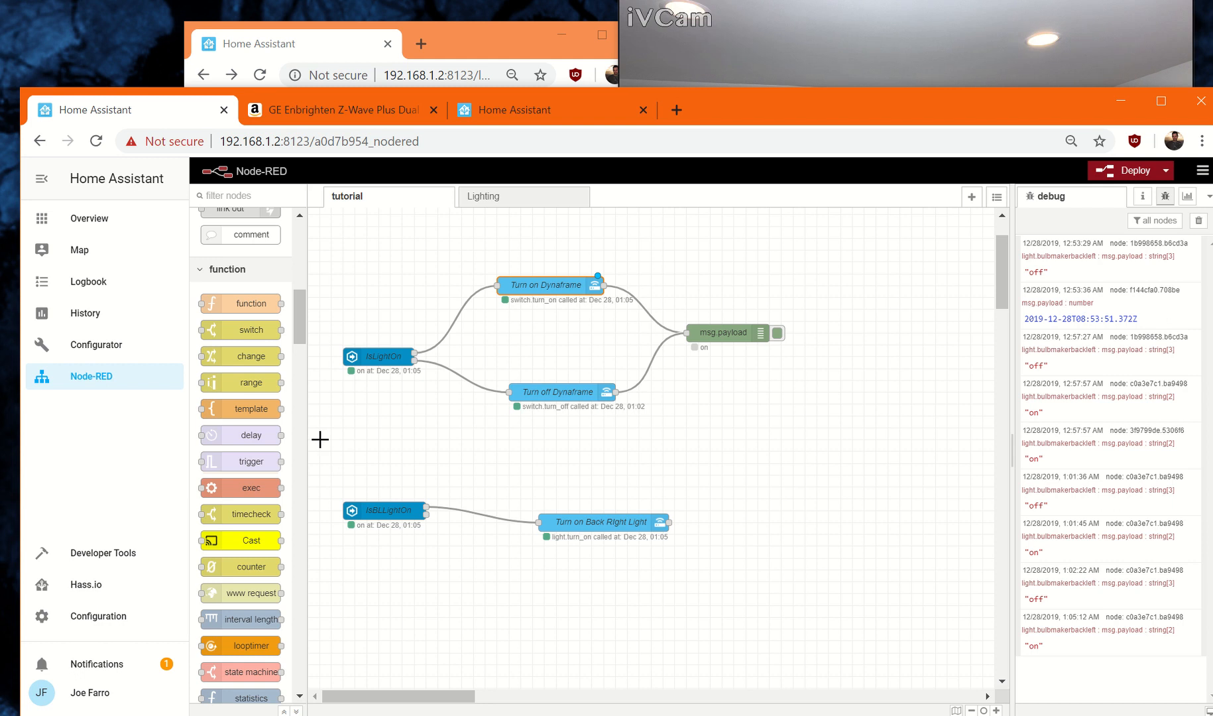
scroll(318, 438, down, 1)
scroll(332, 444, up, 1)
scroll(336, 446, up, 1)
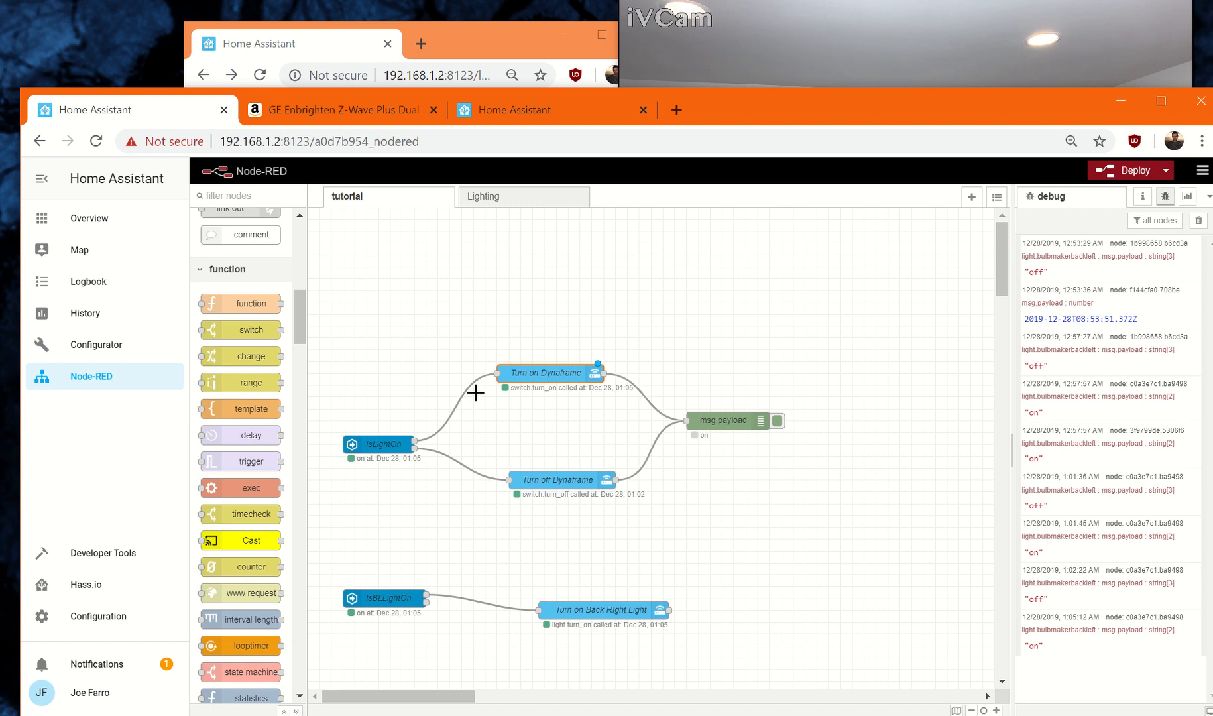
scroll(474, 365, down, 2)
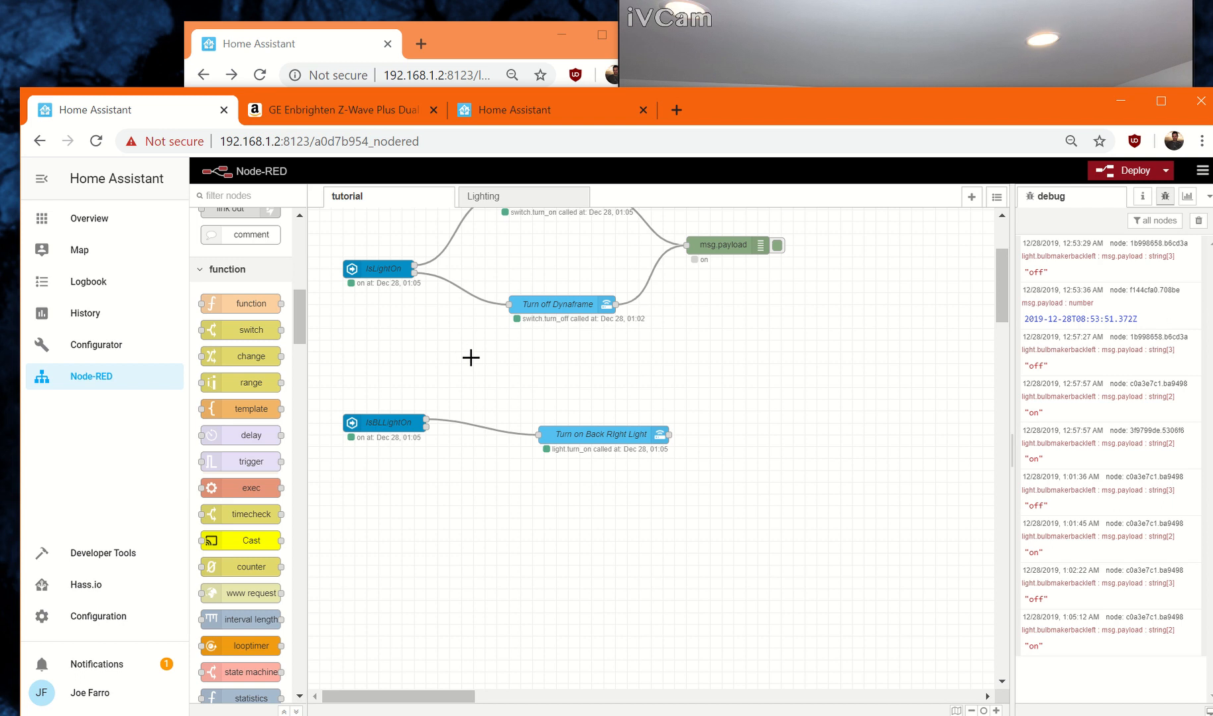
scroll(471, 358, up, 1)
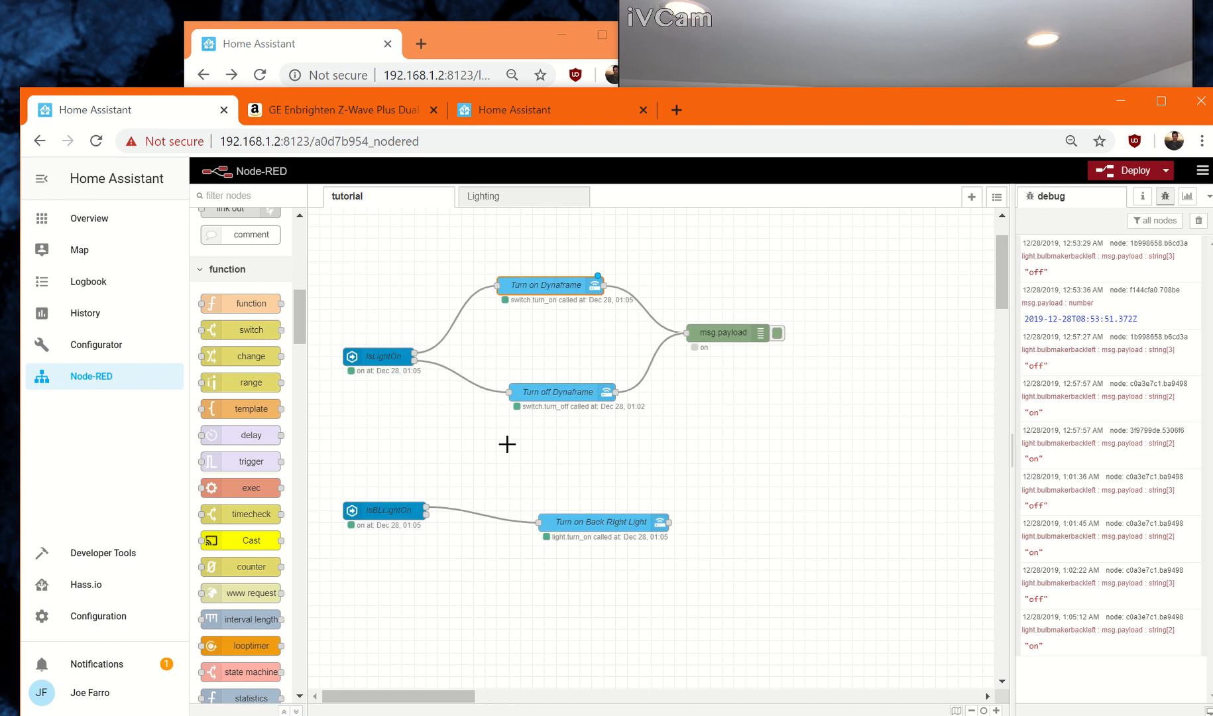